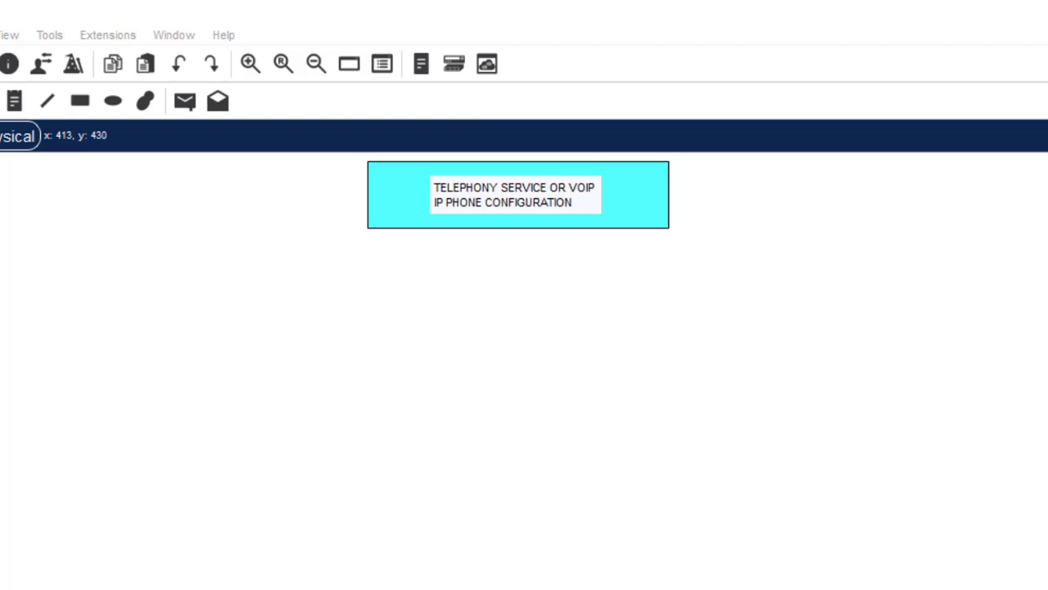
Place a 2811 router below the title banner and a 2960 switch beneath it.
{"action": "left_click_drag", "start_coordinate": [253, 576], "coordinate": [275, 576]}
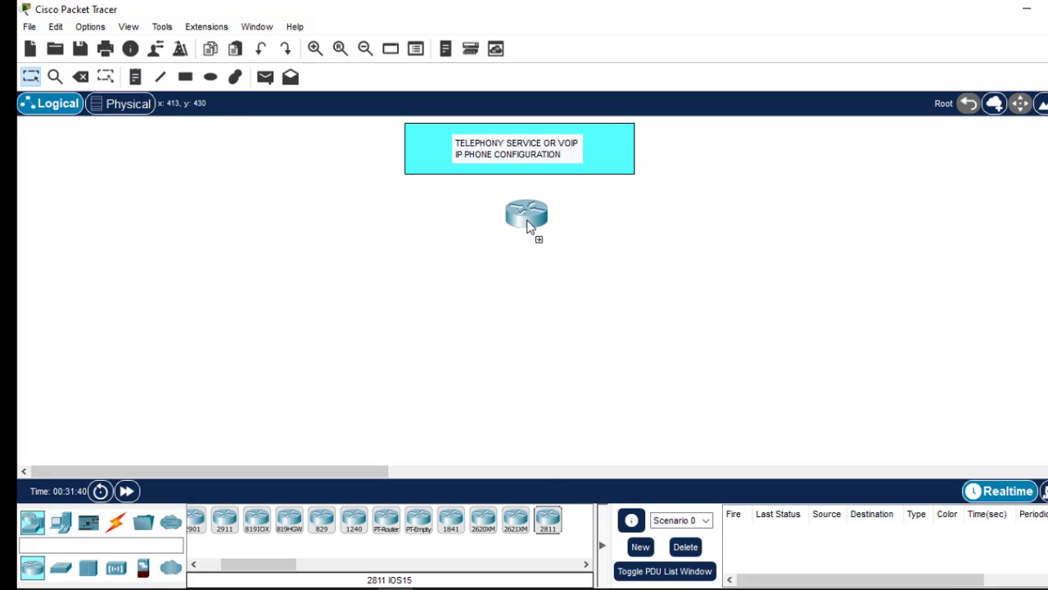
{"action": "left_click", "coordinate": [517, 215]}
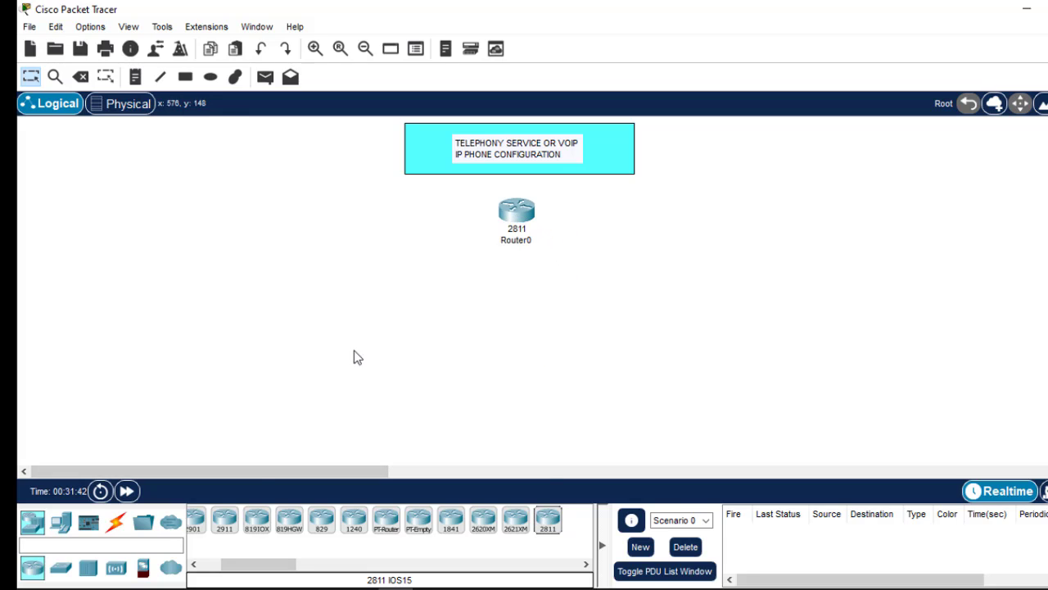
{"action": "left_click_drag", "start_coordinate": [276, 571], "coordinate": [229, 574]}
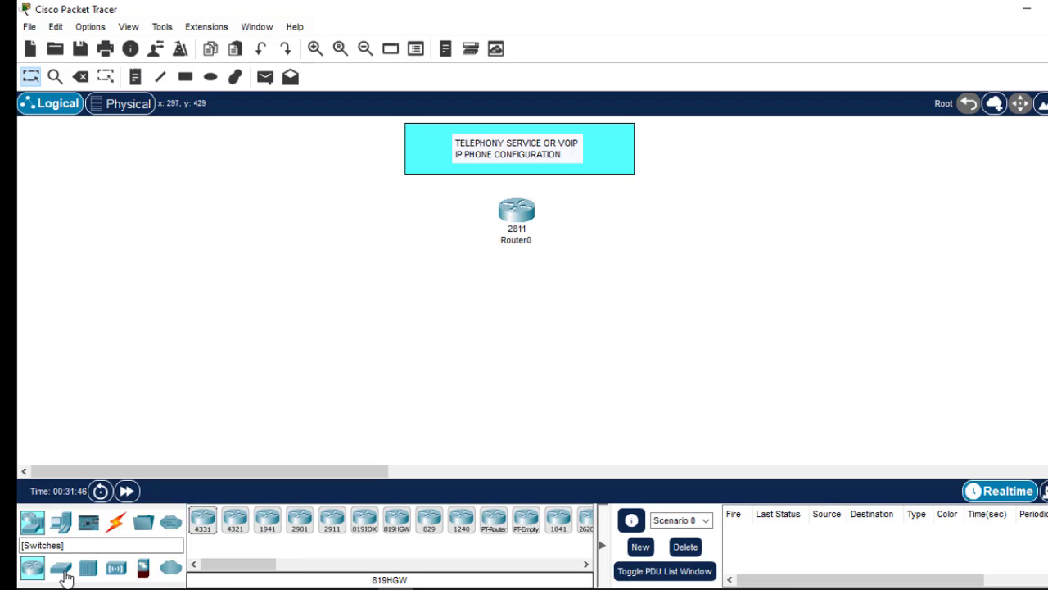
{"action": "left_click", "coordinate": [60, 566]}
{"action": "left_click", "coordinate": [203, 521]}
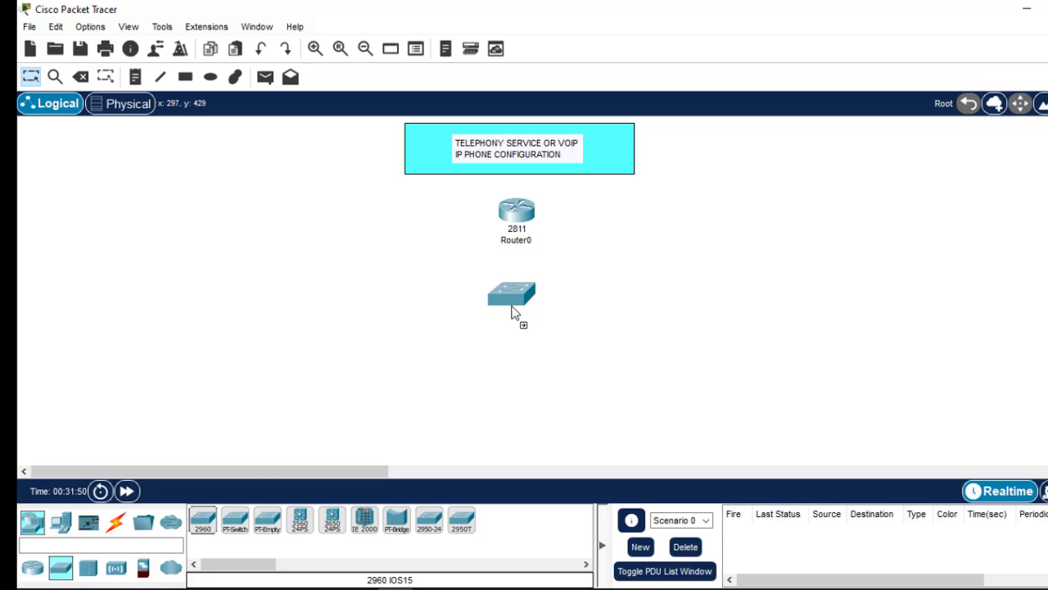
{"action": "left_click", "coordinate": [512, 316]}
Add four 7960 IP phones in a row below the switch.
{"action": "left_click", "coordinate": [62, 524]}
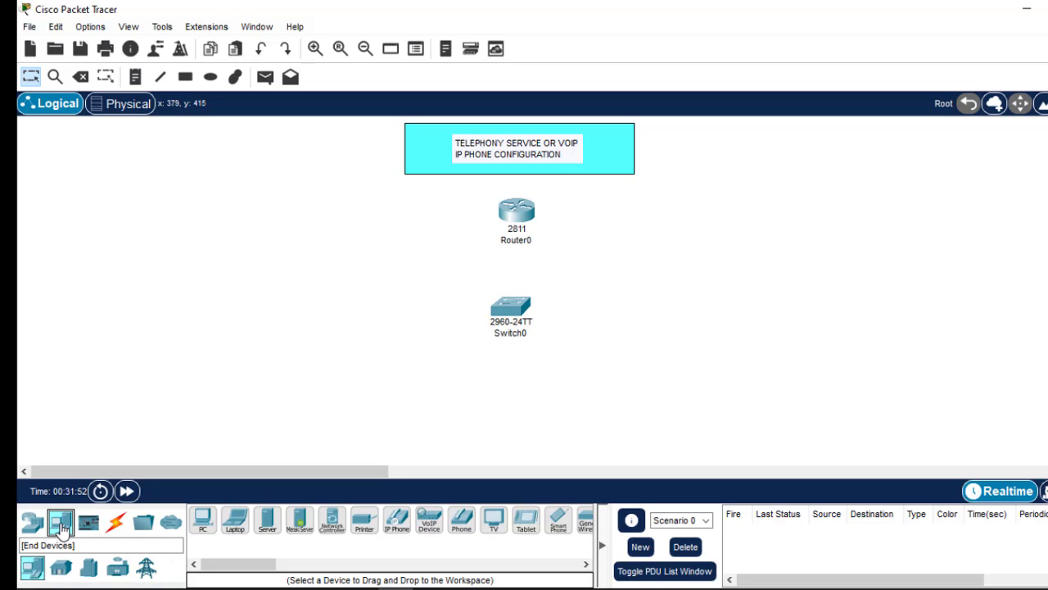
{"action": "mouse_move", "coordinate": [236, 563]}
{"action": "left_mouse_down"}
{"action": "mouse_move", "coordinate": [270, 565]}
{"action": "mouse_move", "coordinate": [256, 565]}
{"action": "left_mouse_up"}
{"action": "left_click_drag", "start_coordinate": [283, 518], "coordinate": [272, 411]}
{"action": "left_click_drag", "start_coordinate": [293, 519], "coordinate": [434, 413]}
{"action": "left_click_drag", "start_coordinate": [285, 524], "coordinate": [573, 419]}
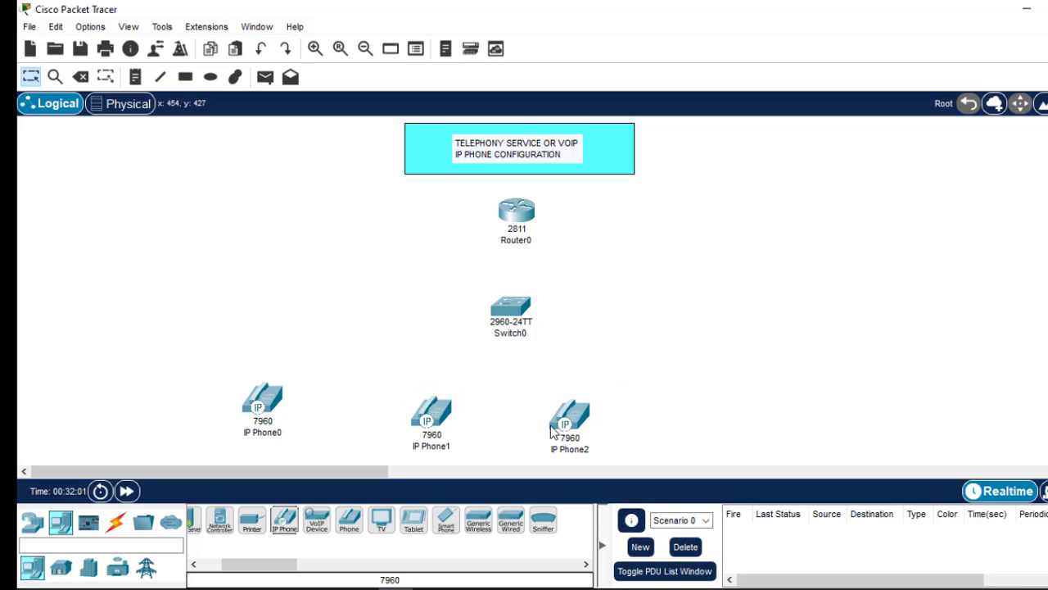
{"action": "left_click_drag", "start_coordinate": [285, 522], "coordinate": [723, 413]}
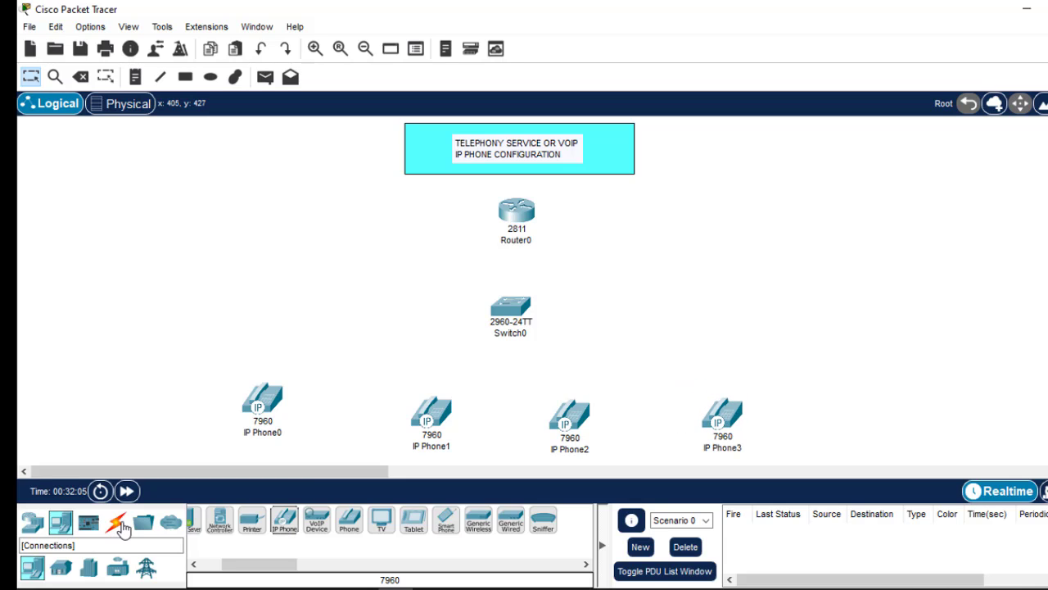
Connect Router0 to Switch0 with an automatically chosen cable type.
{"action": "left_click", "coordinate": [117, 524]}
{"action": "left_click", "coordinate": [201, 524]}
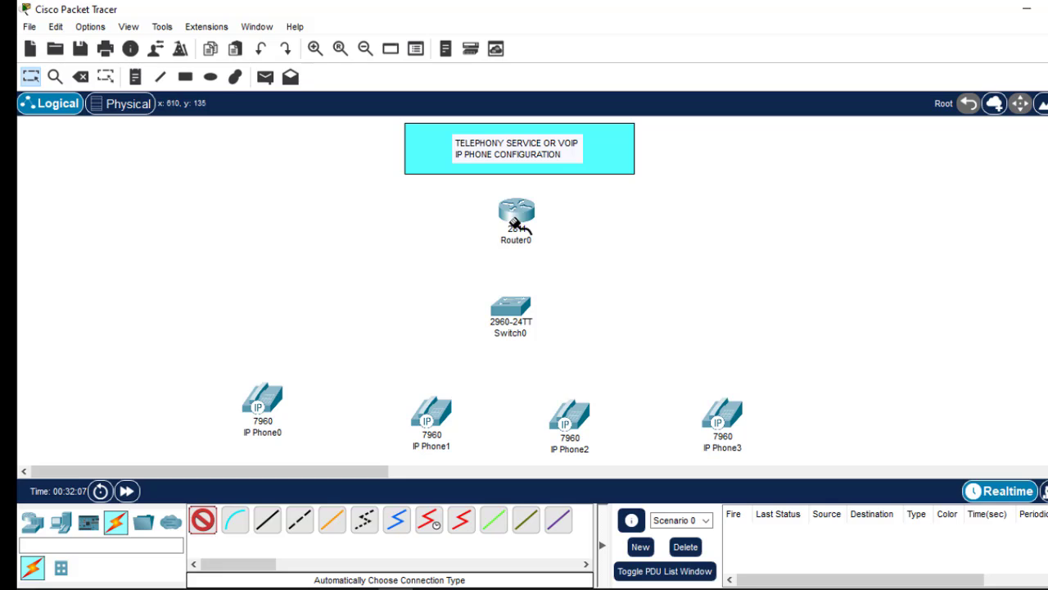
{"action": "left_click", "coordinate": [517, 211]}
{"action": "left_click", "coordinate": [511, 307]}
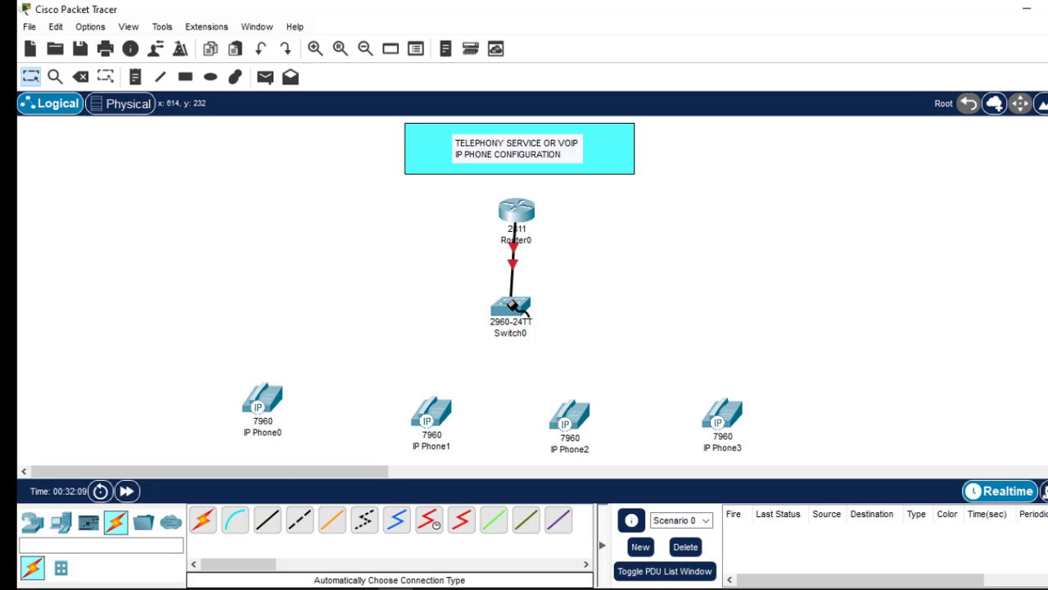
Connect Switch0 to IP Phone0 and IP Phone1 using the automatic connection type.
{"action": "left_click", "coordinate": [201, 521]}
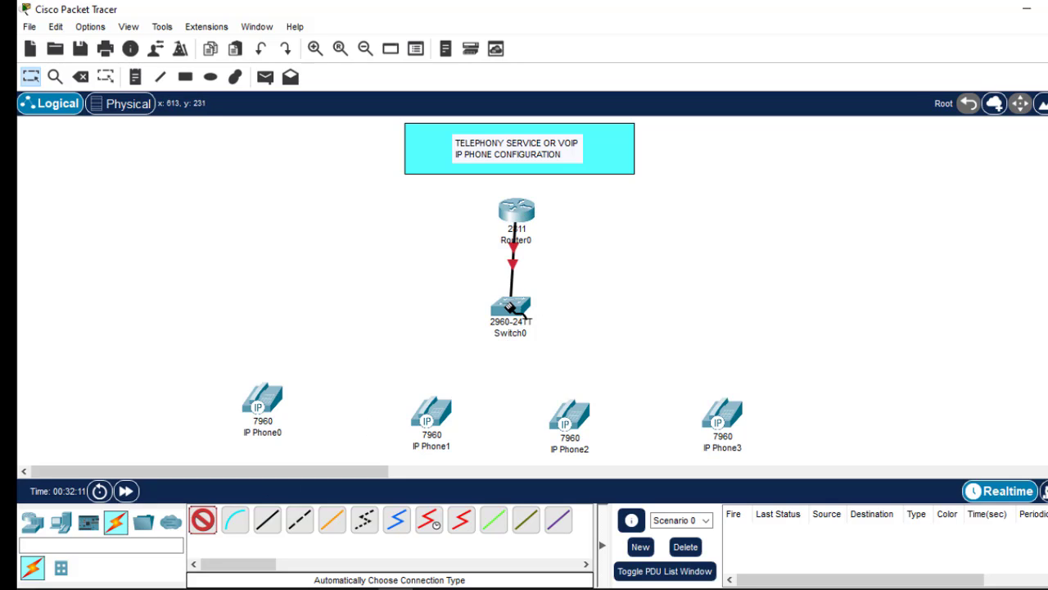
{"action": "left_click", "coordinate": [509, 316]}
{"action": "left_click", "coordinate": [262, 399]}
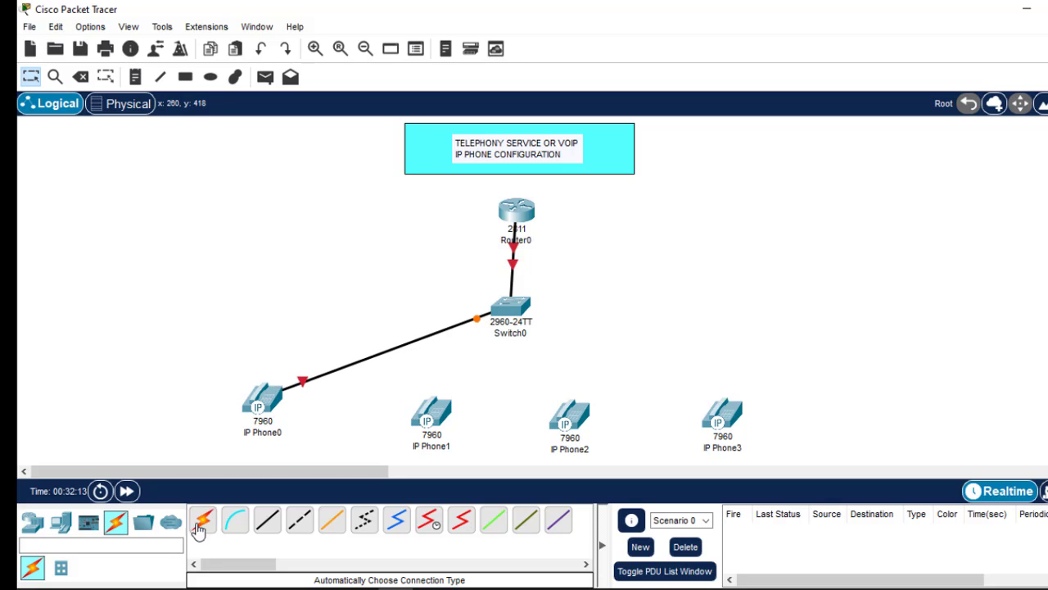
{"action": "left_click", "coordinate": [201, 521]}
{"action": "left_click", "coordinate": [512, 311]}
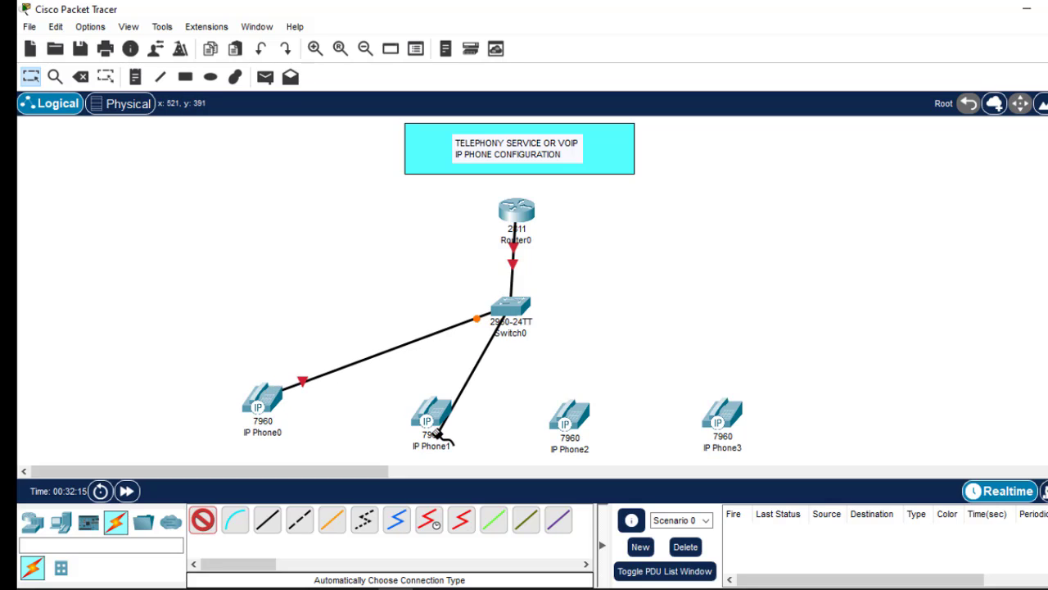
{"action": "left_click", "coordinate": [426, 419]}
Connect Switch0 to IP Phone2 and IP Phone3 using the automatic connection type.
{"action": "left_click", "coordinate": [201, 521]}
{"action": "left_click", "coordinate": [515, 307]}
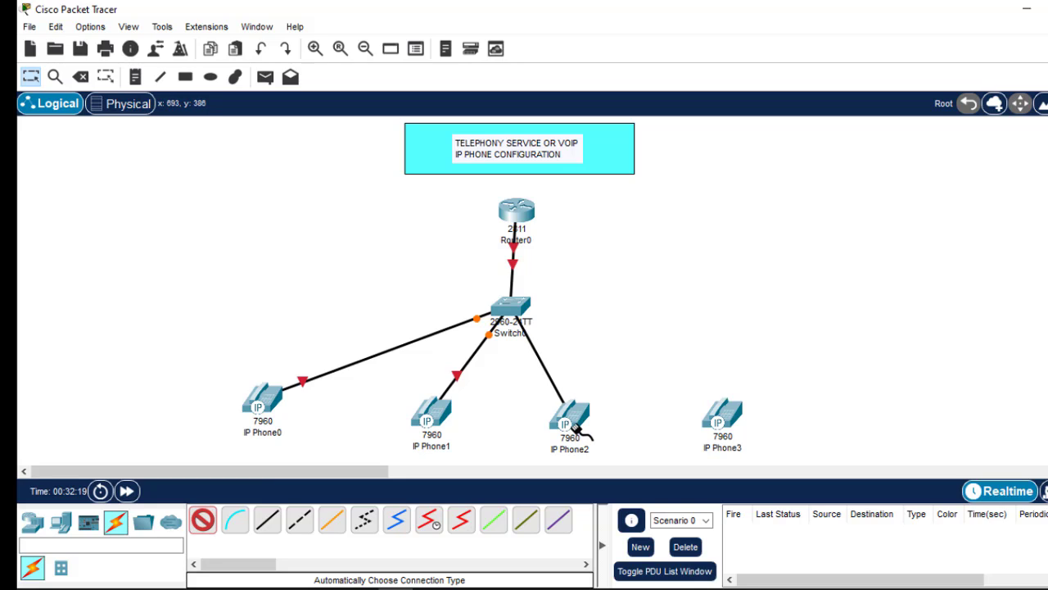
{"action": "left_click", "coordinate": [576, 430]}
{"action": "left_click", "coordinate": [202, 521]}
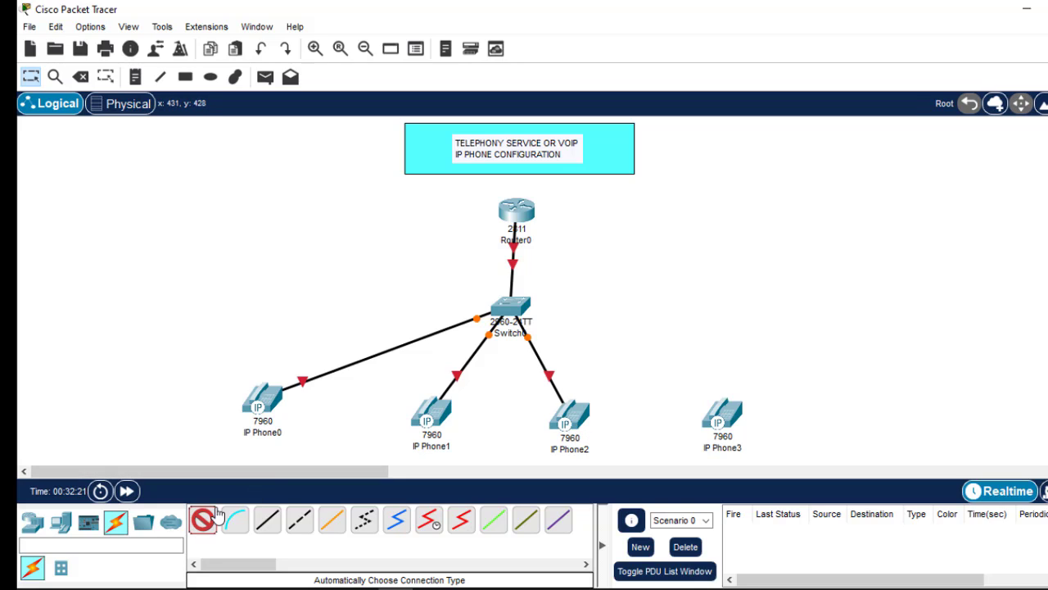
{"action": "left_click", "coordinate": [516, 305]}
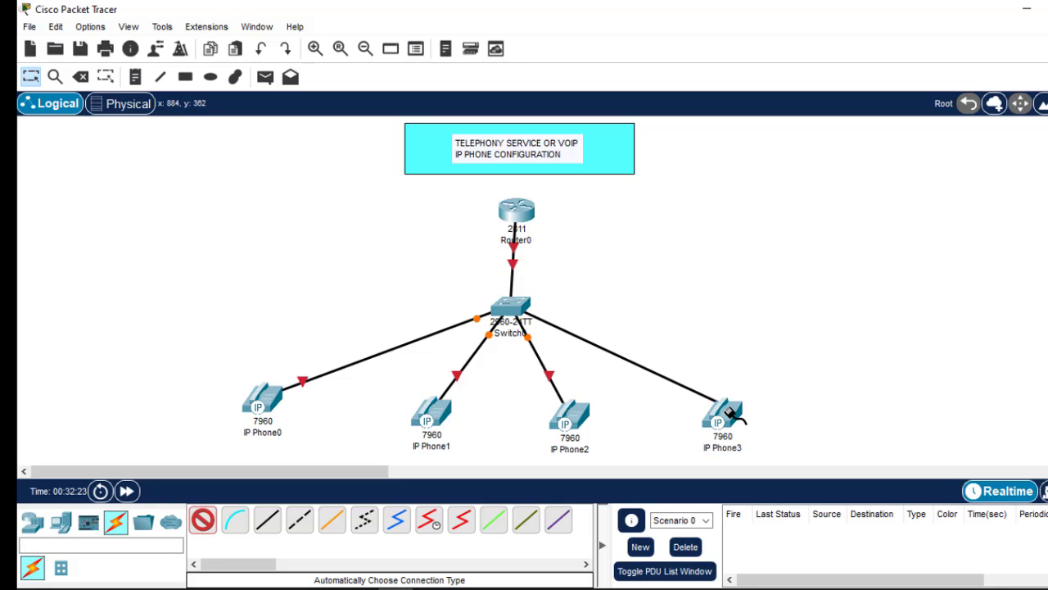
{"action": "left_click", "coordinate": [725, 415]}
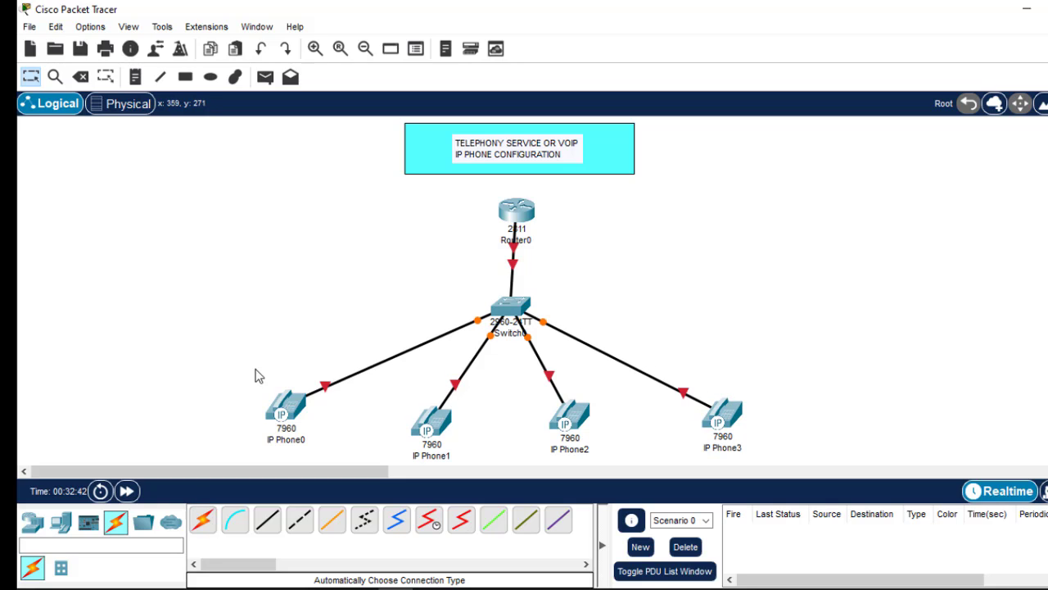
Plug the IP_PHONE_POWER_ADAPTER module into the power port of IP Phone0 and IP Phone1.
{"action": "left_click", "coordinate": [286, 406]}
{"action": "left_click_drag", "start_coordinate": [346, 96], "coordinate": [499, 246]}
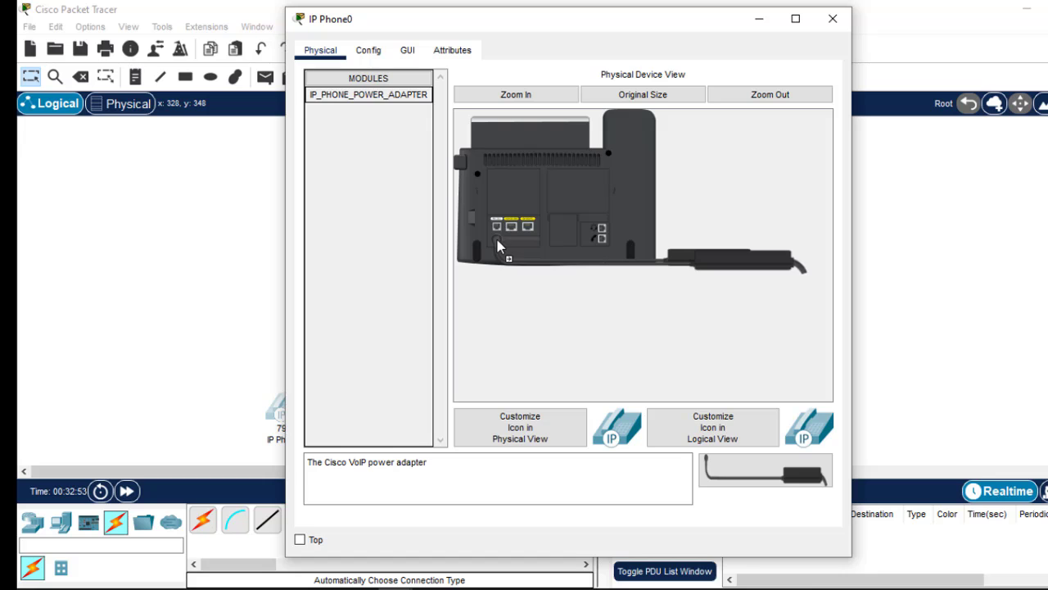
{"action": "left_click", "coordinate": [832, 18]}
{"action": "left_click", "coordinate": [426, 426]}
{"action": "left_click_drag", "start_coordinate": [363, 103], "coordinate": [501, 240]}
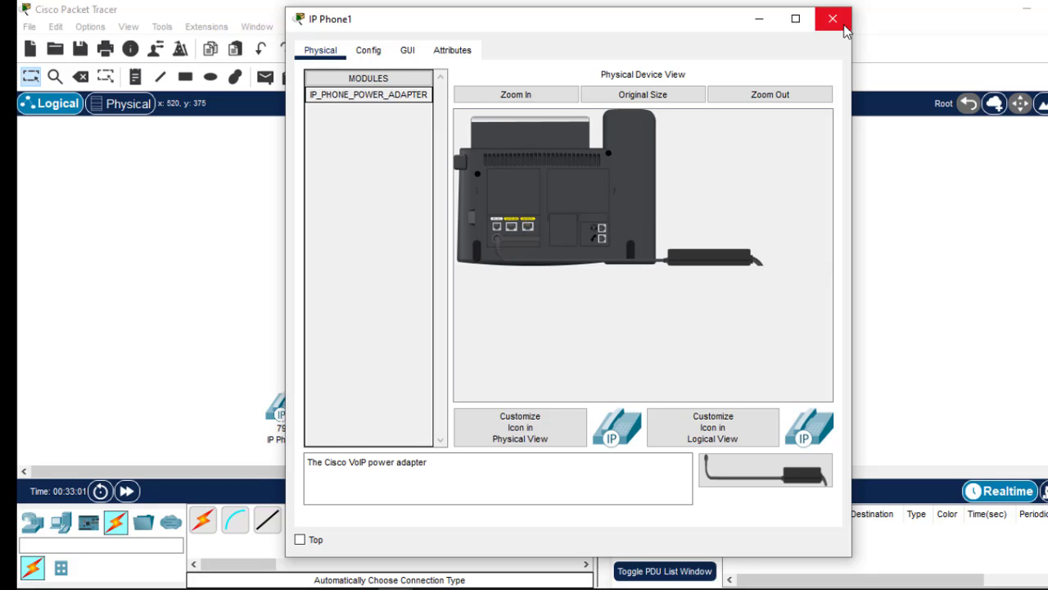
{"action": "left_click", "coordinate": [833, 19]}
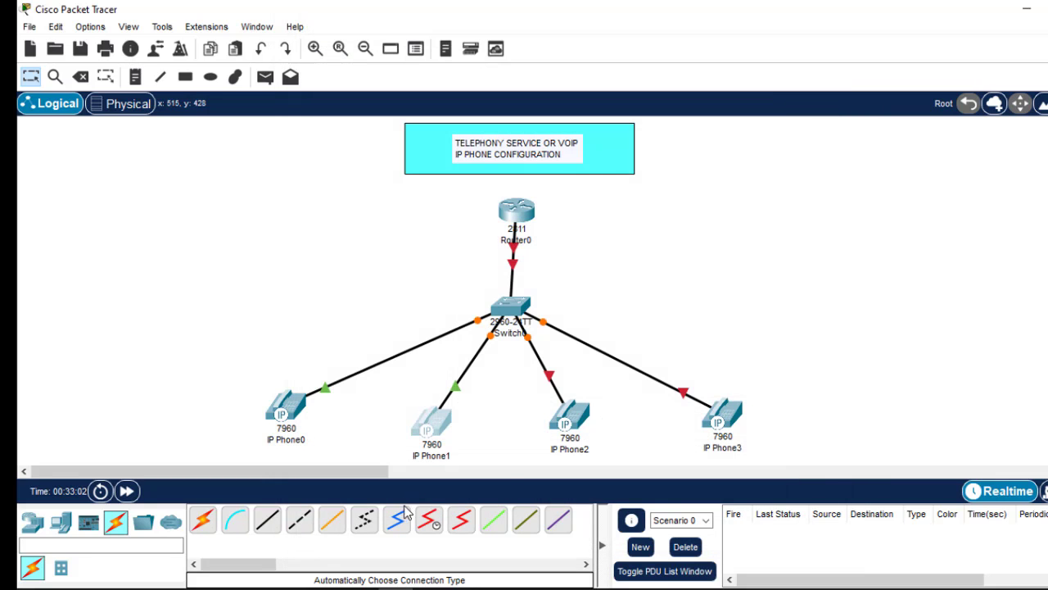
Plug the IP_PHONE_POWER_ADAPTER module into the power port of IP Phone2 and IP Phone3.
{"action": "left_click", "coordinate": [568, 416]}
{"action": "left_click_drag", "start_coordinate": [366, 102], "coordinate": [501, 246]}
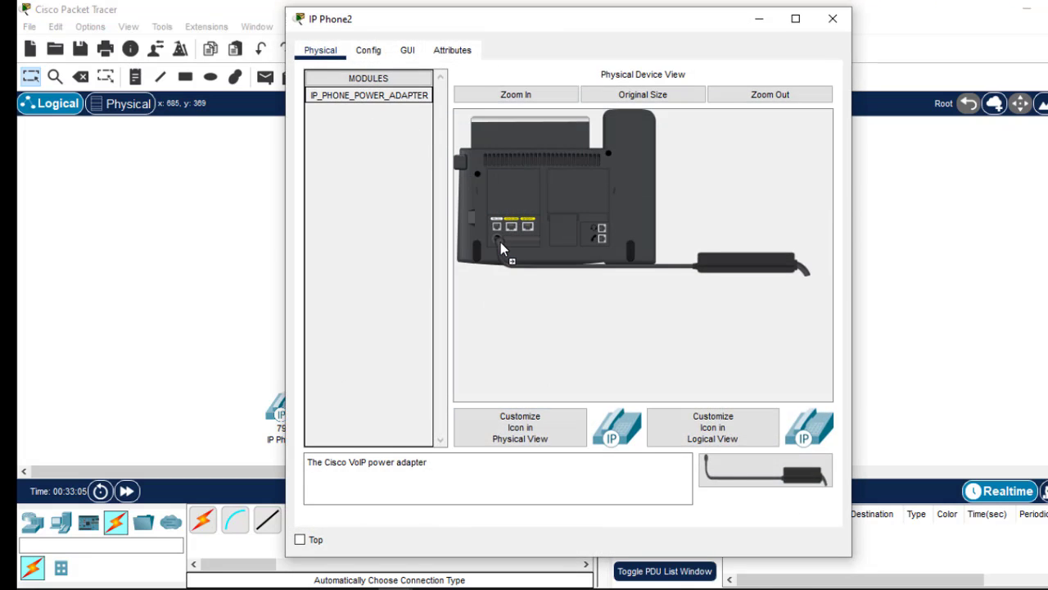
{"action": "left_click", "coordinate": [832, 19]}
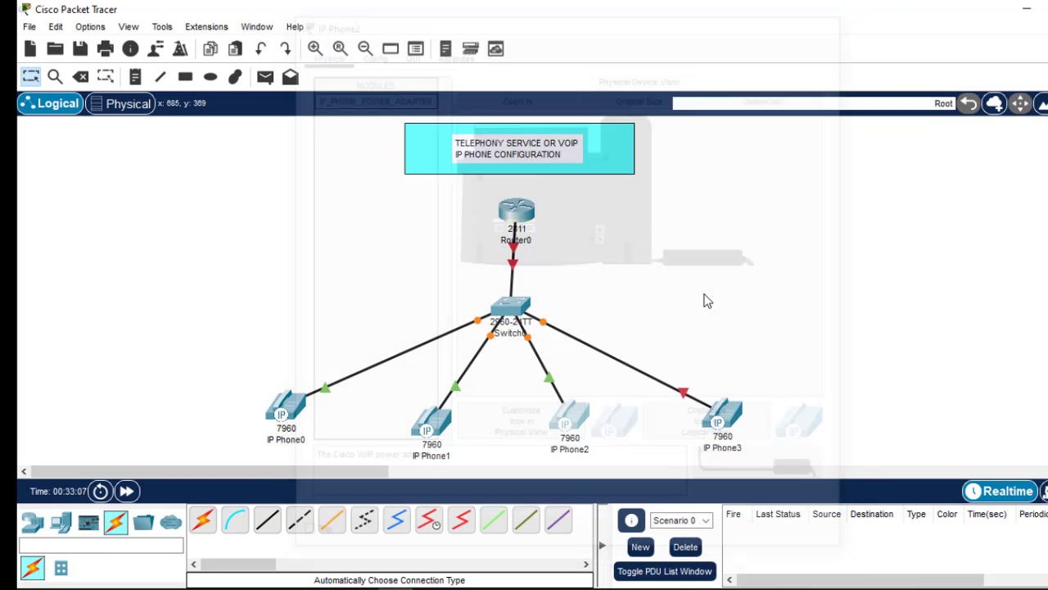
{"action": "left_click", "coordinate": [720, 416]}
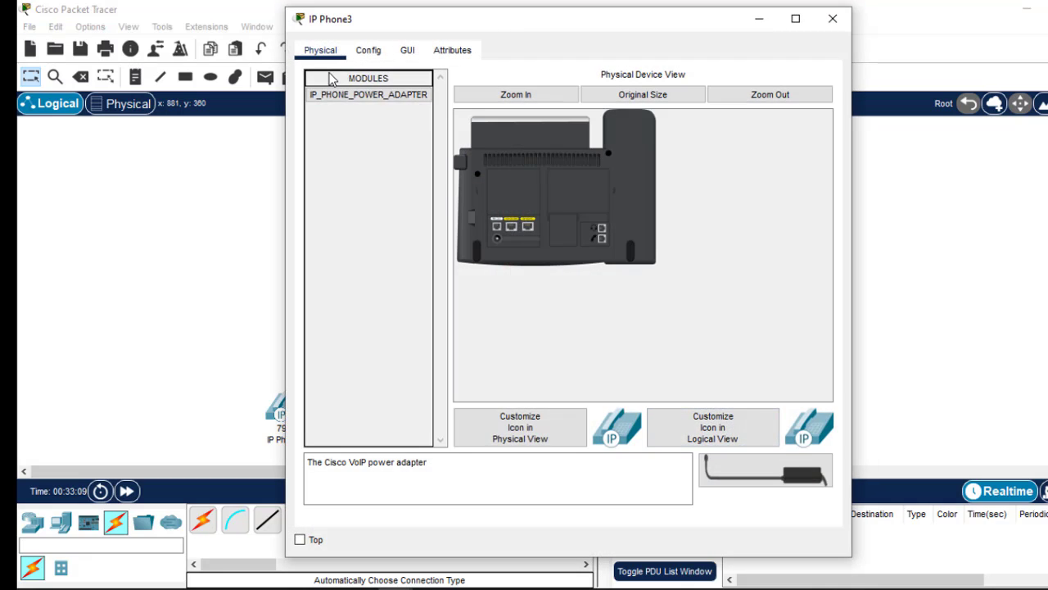
{"action": "left_click_drag", "start_coordinate": [356, 98], "coordinate": [497, 237]}
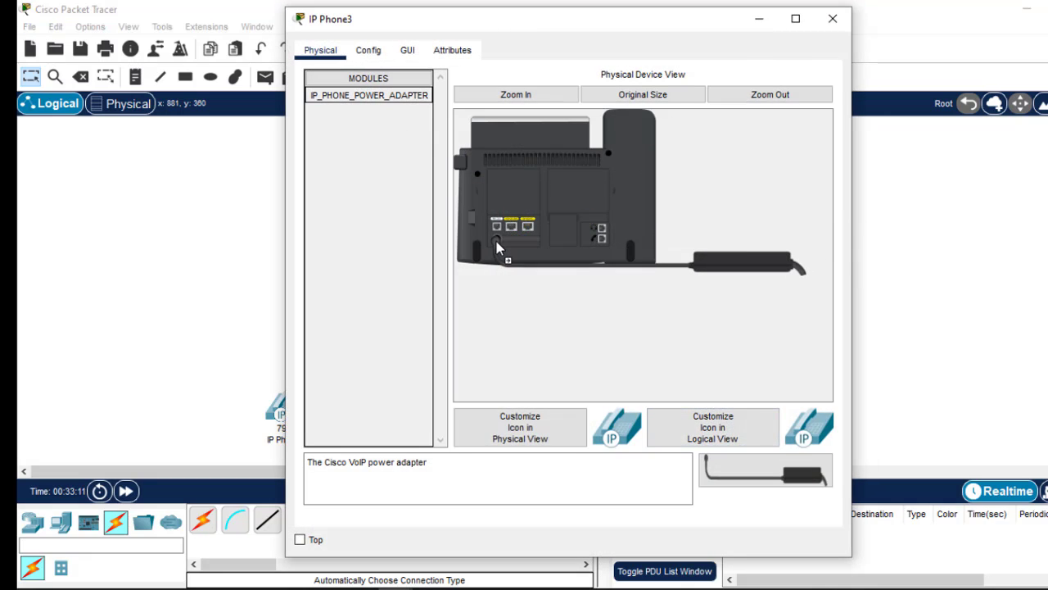
{"action": "left_click", "coordinate": [833, 18]}
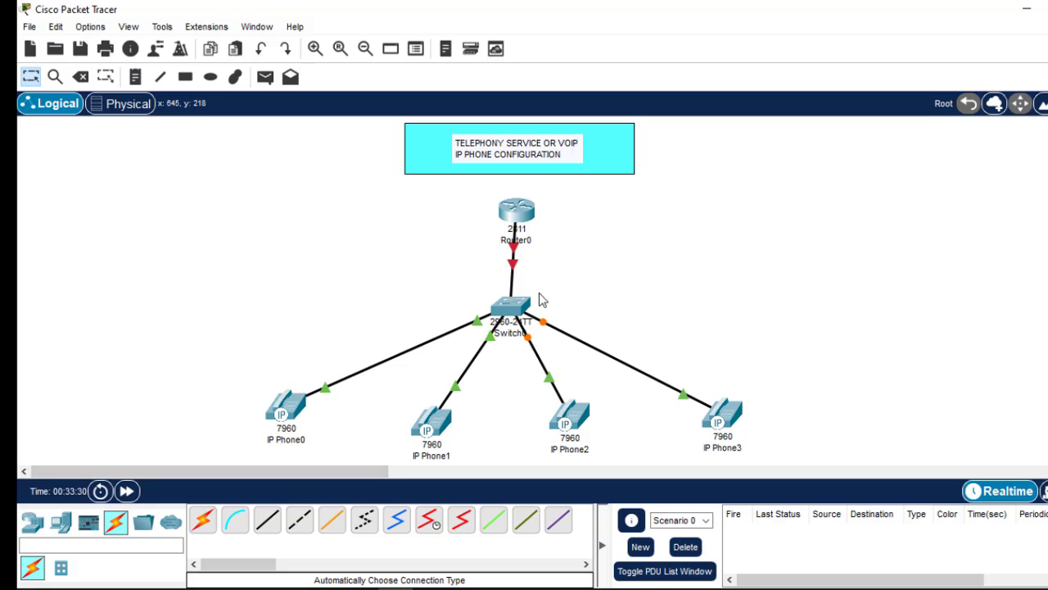
Move Router0 and Switch0 slightly upward so the router sits just under the title banner.
{"action": "left_click_drag", "start_coordinate": [517, 214], "coordinate": [522, 217]}
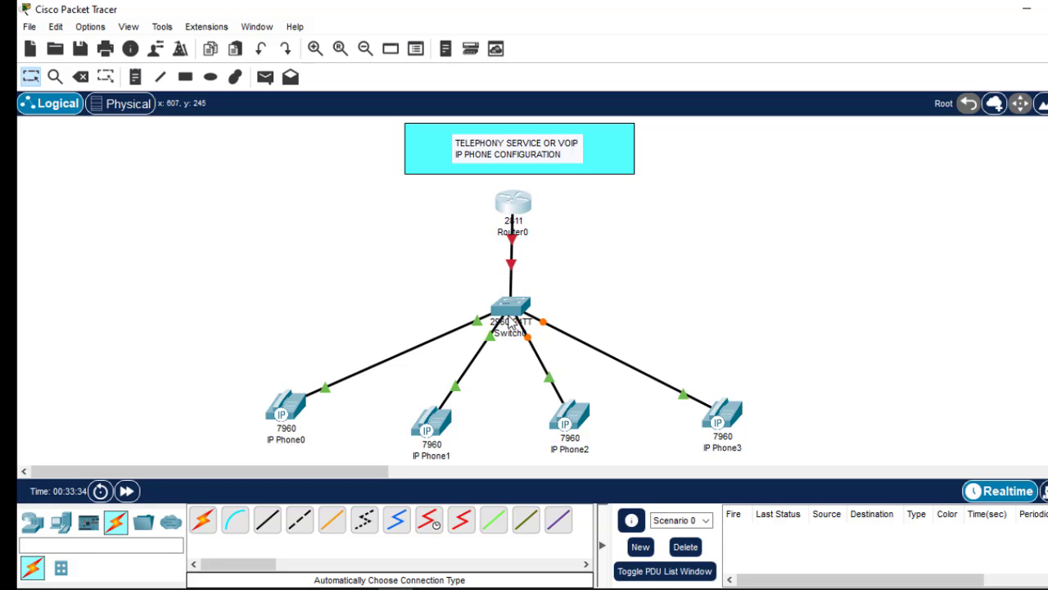
{"action": "left_click_drag", "start_coordinate": [509, 315], "coordinate": [512, 302]}
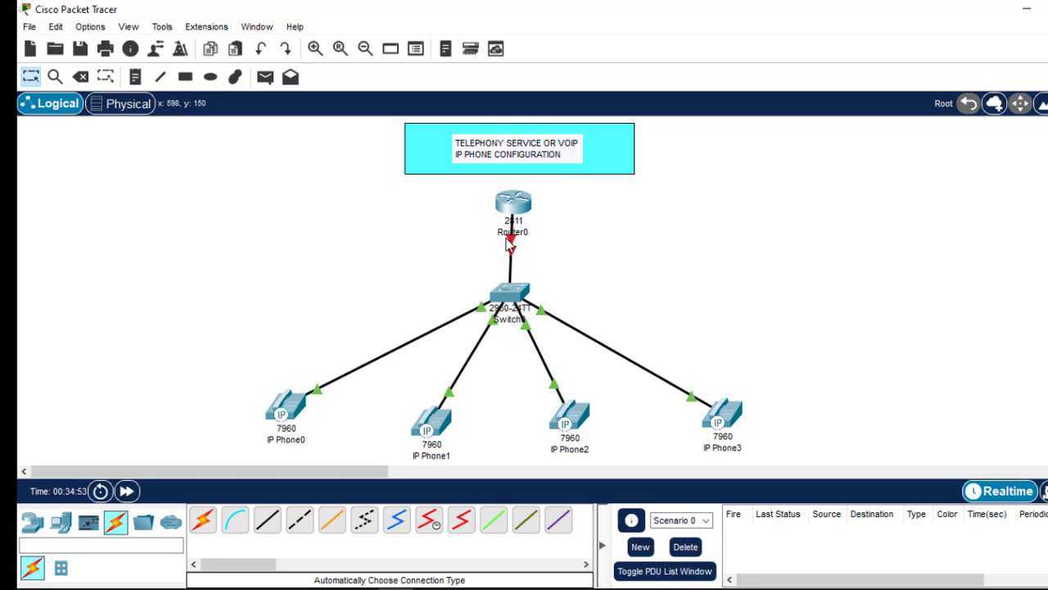
{"action": "left_click_drag", "start_coordinate": [524, 205], "coordinate": [516, 195]}
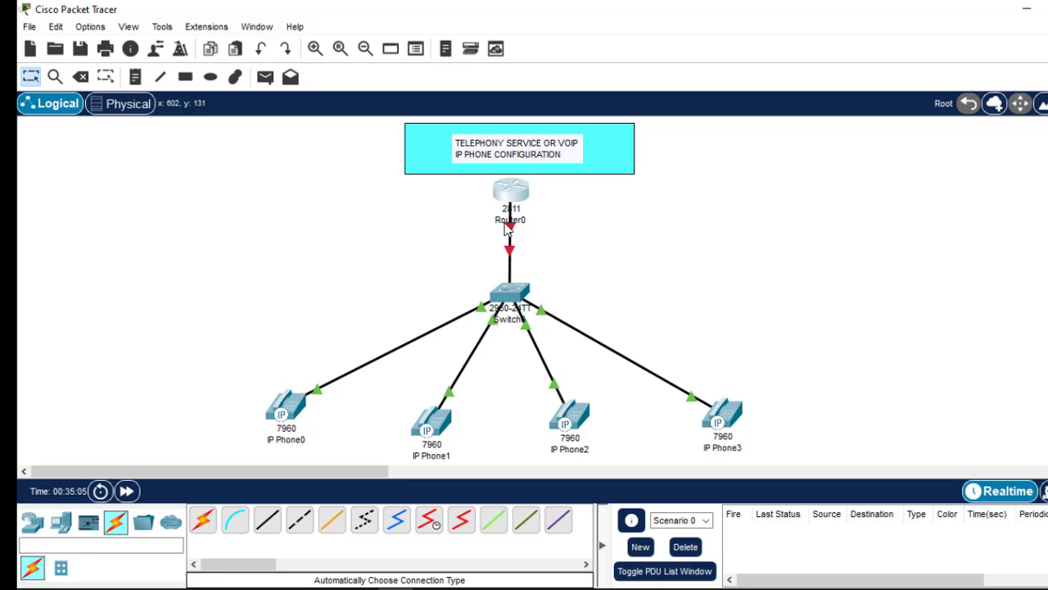
Open Router0's command line and enter privileged mode with en and global configuration mode with conf t.
{"action": "mouse_move", "coordinate": [506, 230]}
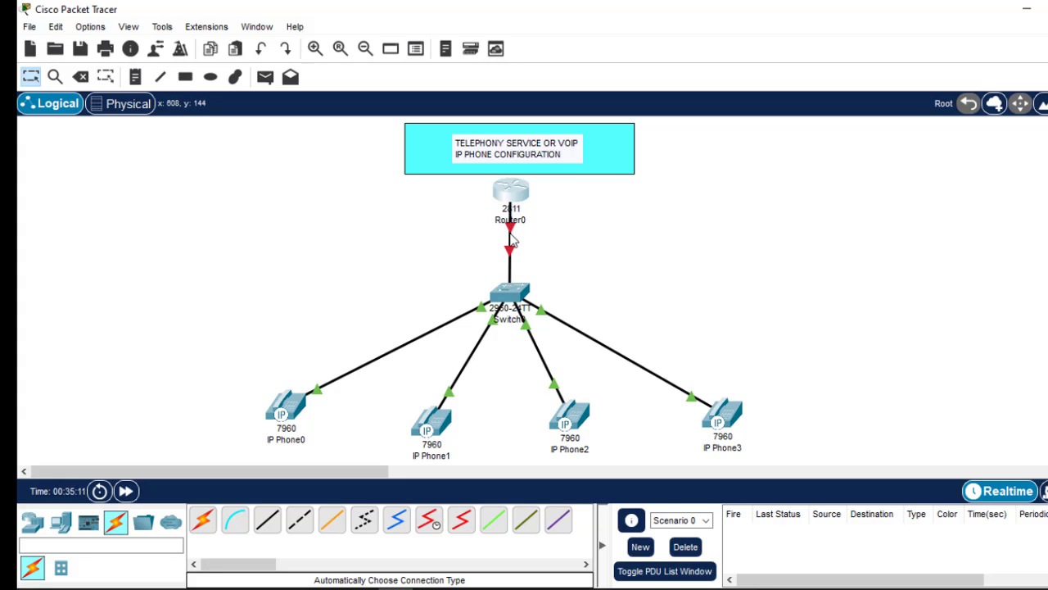
{"action": "left_click", "coordinate": [510, 190]}
{"action": "key", "text": "Return"}
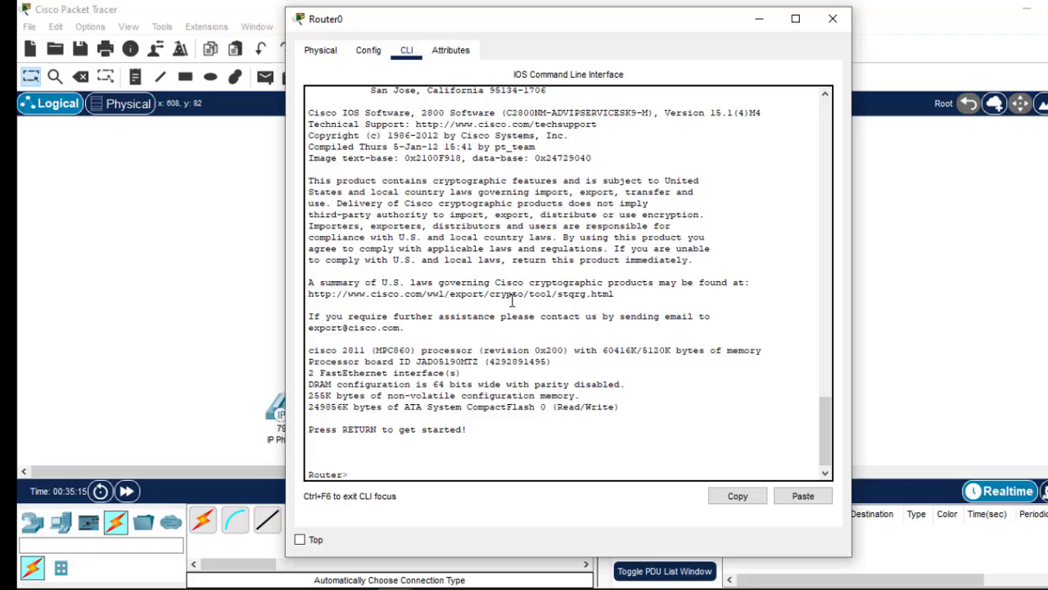
{"action": "type", "text": "en"}
{"action": "key", "text": "Return"}
{"action": "key", "text": "Return"}
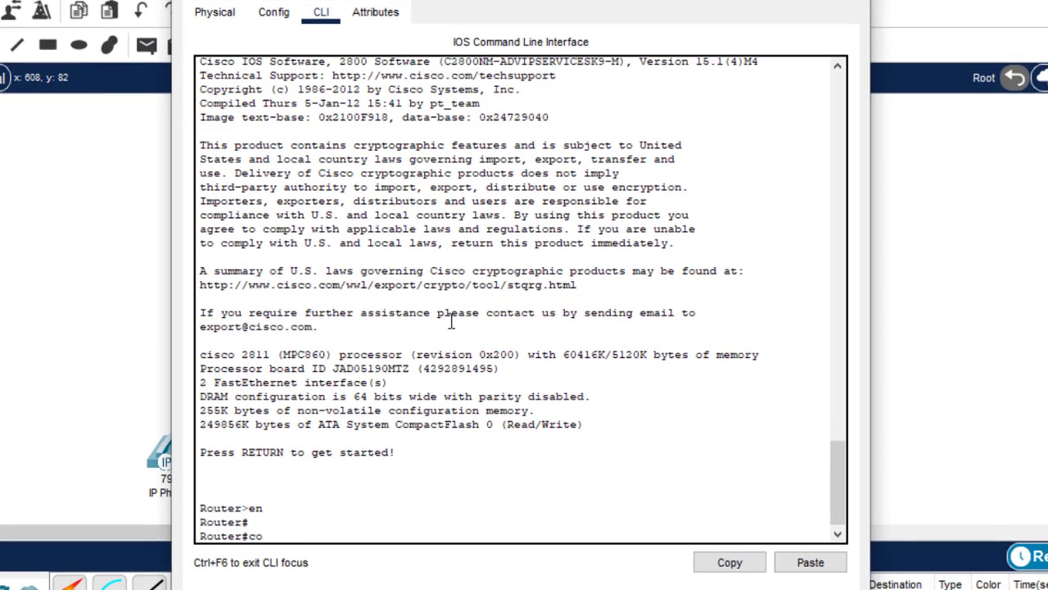
{"action": "type", "text": "conf t"}
{"action": "key", "text": "Return"}
{"action": "key", "text": "Return"}
{"action": "key", "text": "Return"}
{"action": "key", "text": "Return"}
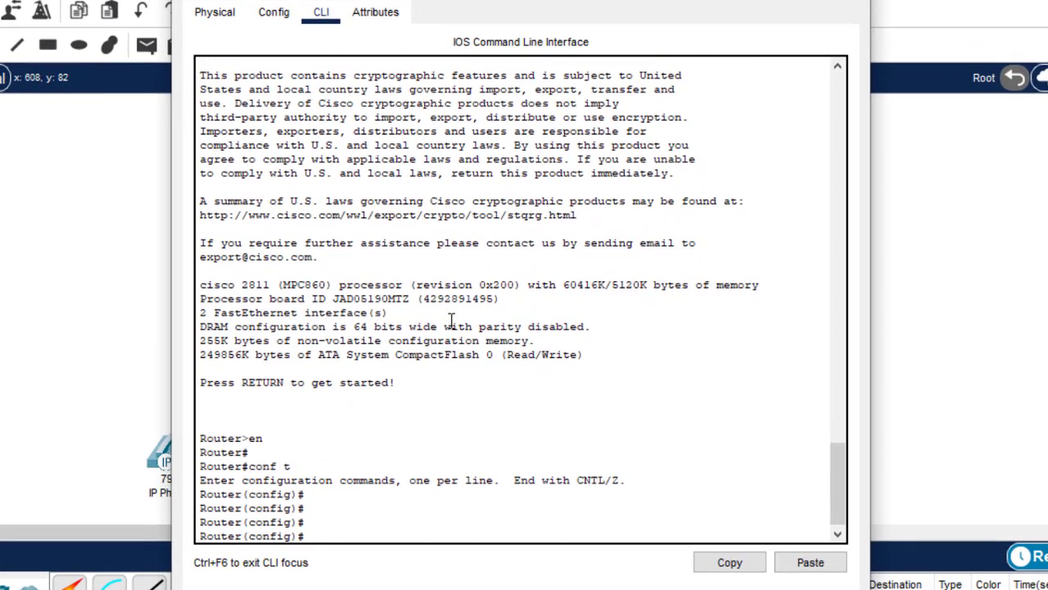
Enter interface fa0/0 in Router0's command line and assign it IP address 192.168.1.1 with mask 255.255.255.0.
{"action": "left_click", "coordinate": [955, 206]}
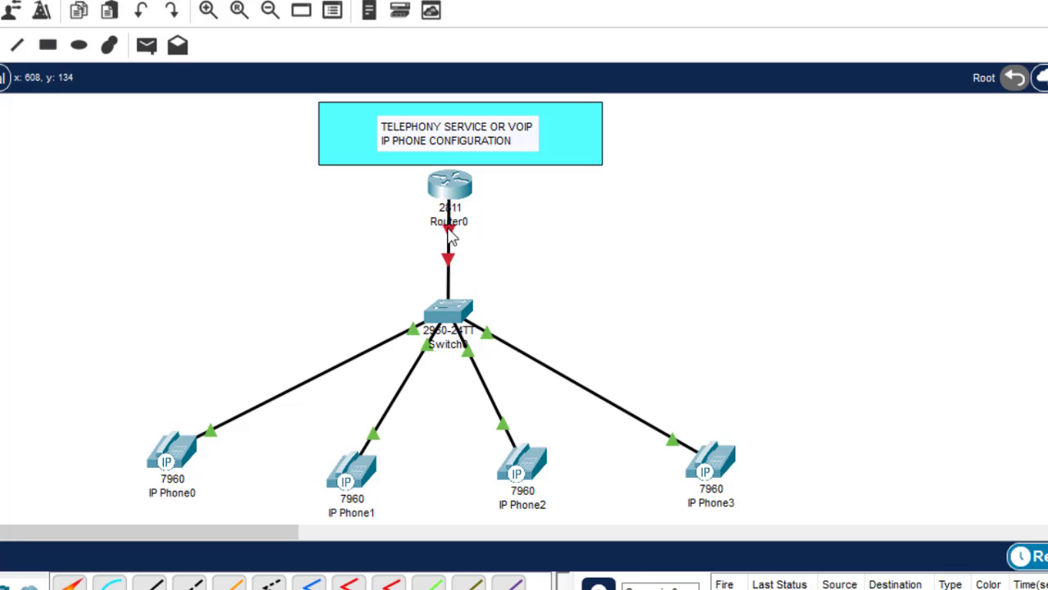
{"action": "mouse_move", "coordinate": [450, 236]}
{"action": "left_click", "coordinate": [455, 181]}
{"action": "type", "text": "int fa"}
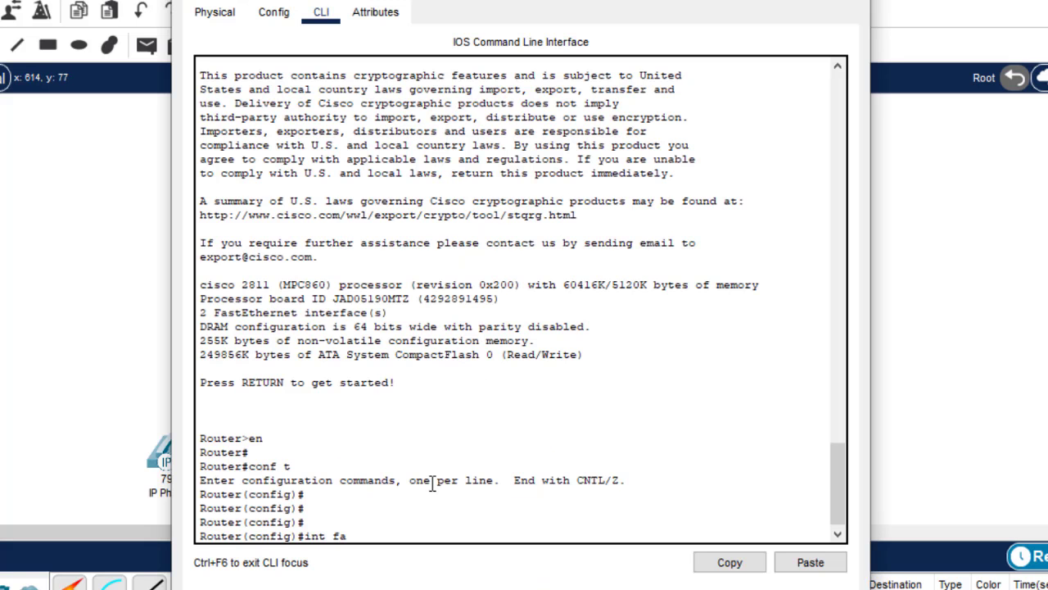
{"action": "type", "text": "0/0"}
{"action": "key", "text": "Return"}
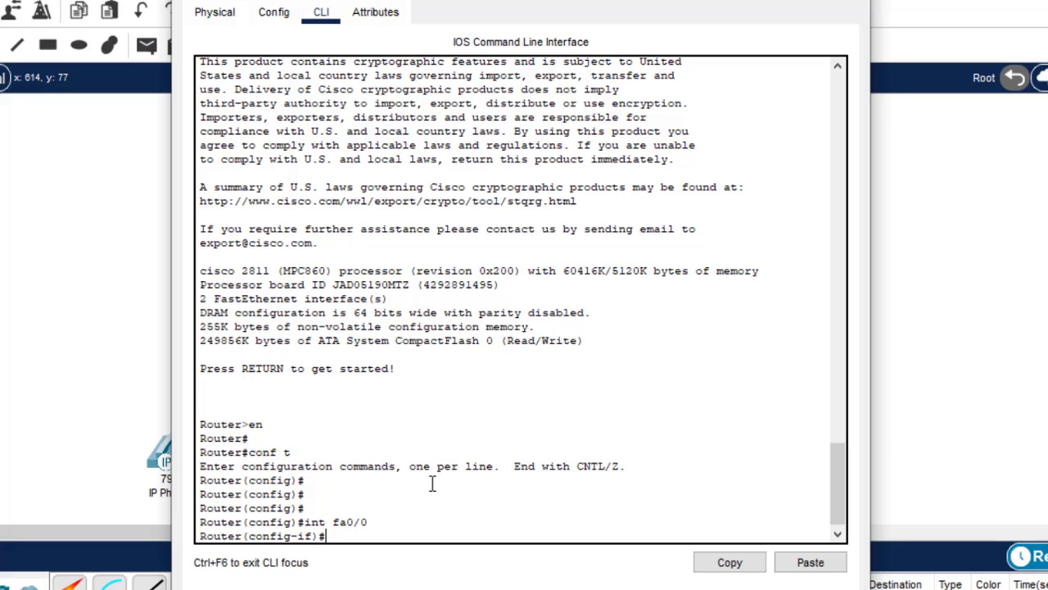
{"action": "type", "text": "ip add 192.168"}
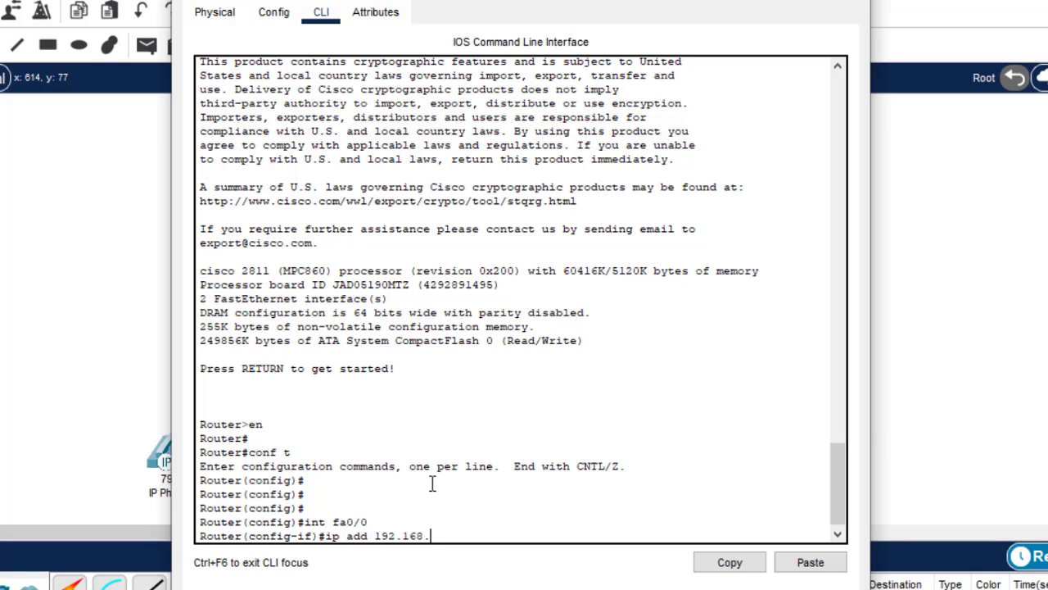
{"action": "type", "text": ".1.1 255.255.255"}
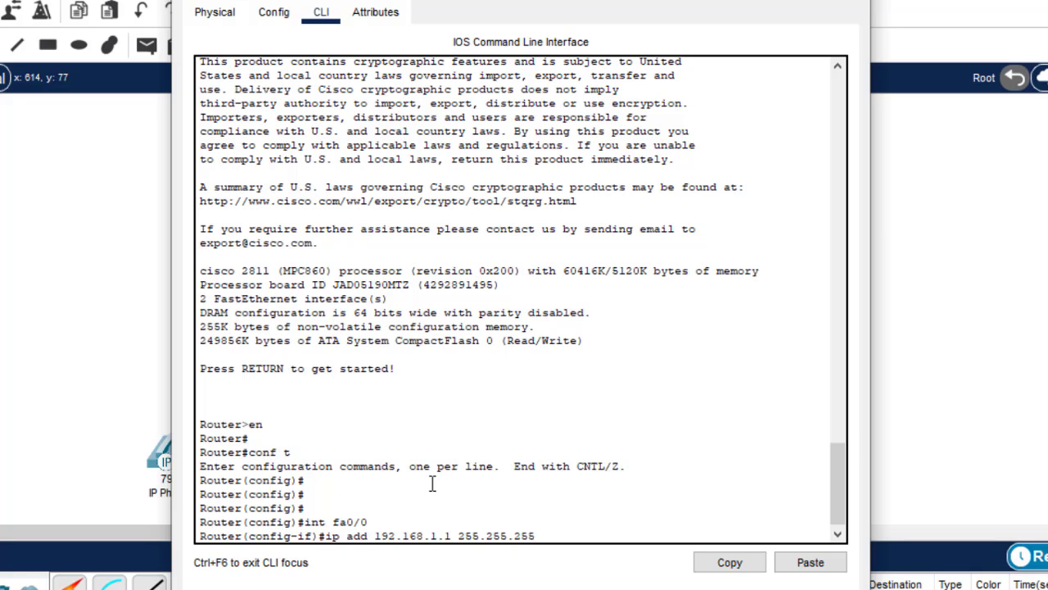
{"action": "type", "text": ".0"}
{"action": "key", "text": "Return"}
Bring up Router0's fa0/0 interface with the no sh command.
{"action": "type", "text": "no sh"}
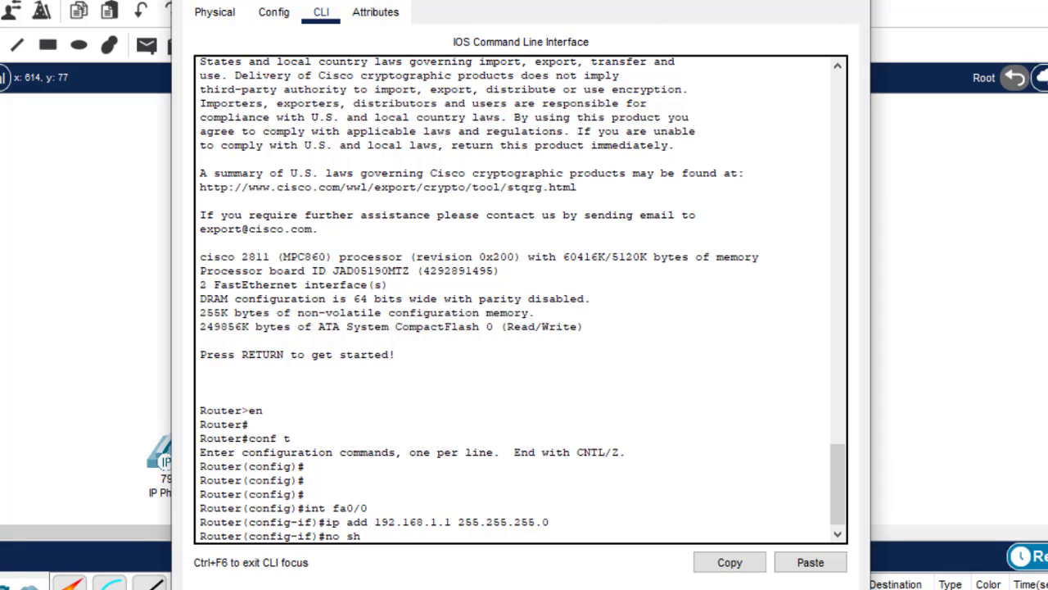
{"action": "left_click_drag", "start_coordinate": [674, 0], "coordinate": [658, 0]}
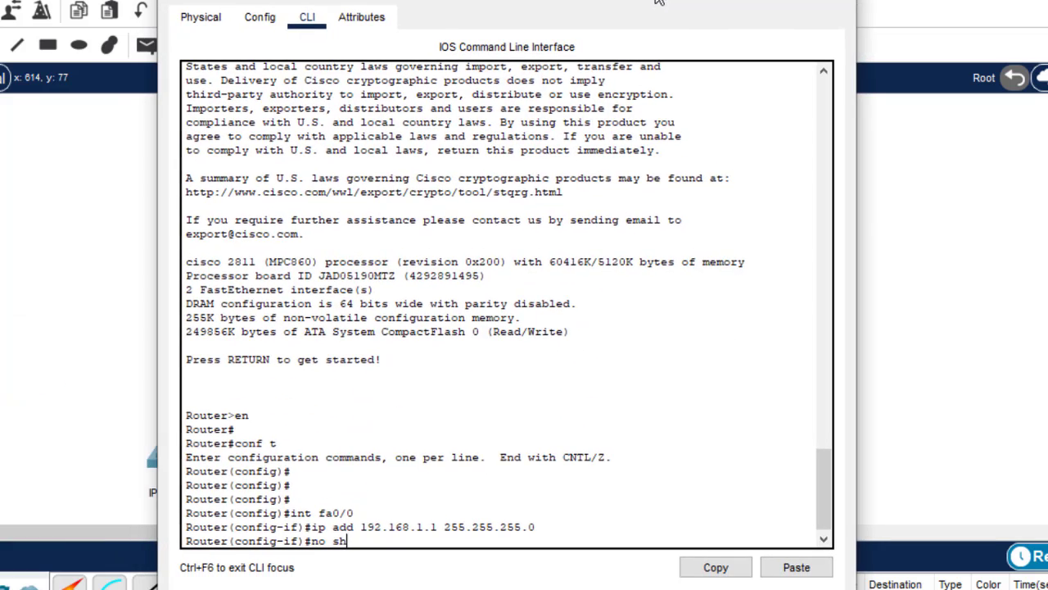
{"action": "key", "text": "Return"}
{"action": "key", "text": "Return"}
{"action": "key", "text": "Return"}
{"action": "key", "text": "Return"}
Return to global configuration mode with ex and save Router0's configuration with do wr.
{"action": "type", "text": "ex"}
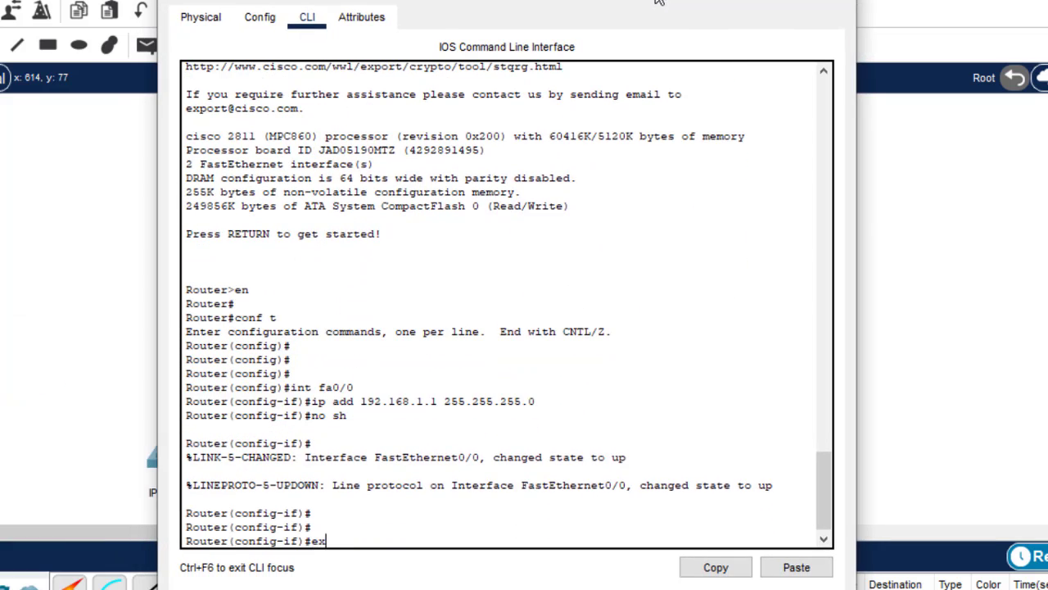
{"action": "key", "text": "Return"}
{"action": "key", "text": "Return"}
{"action": "key", "text": "Return"}
{"action": "key", "text": "Return"}
{"action": "type", "text": "do wr"}
{"action": "key", "text": "Return"}
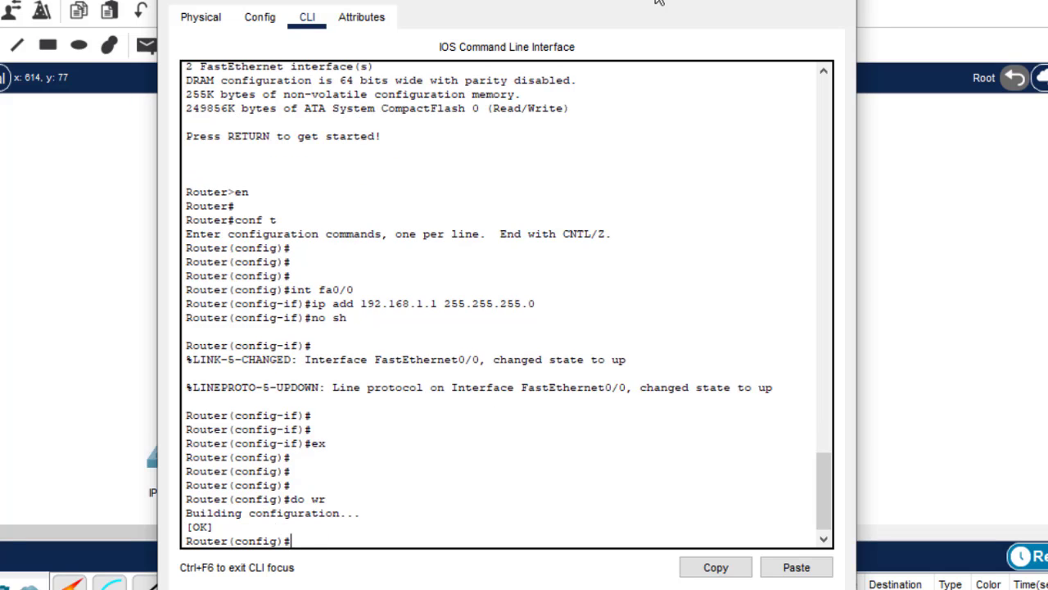
{"action": "key", "text": "alt+F4"}
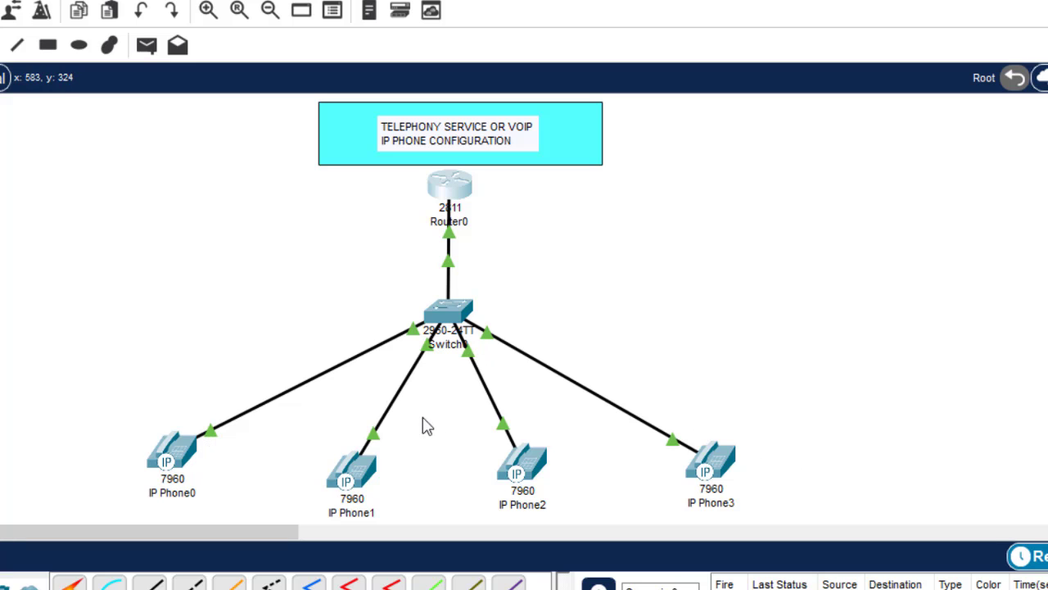
Reopen Router0's command line and enable the DHCP service with service dhcp.
{"action": "left_click", "coordinate": [451, 197]}
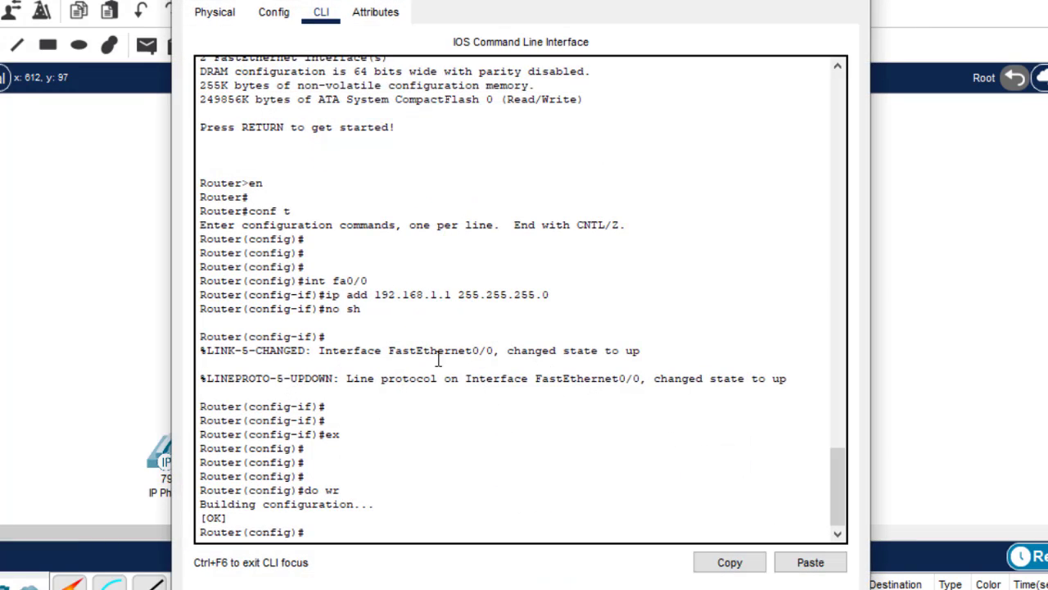
{"action": "type", "text": "\\"}
{"action": "key", "text": "Return"}
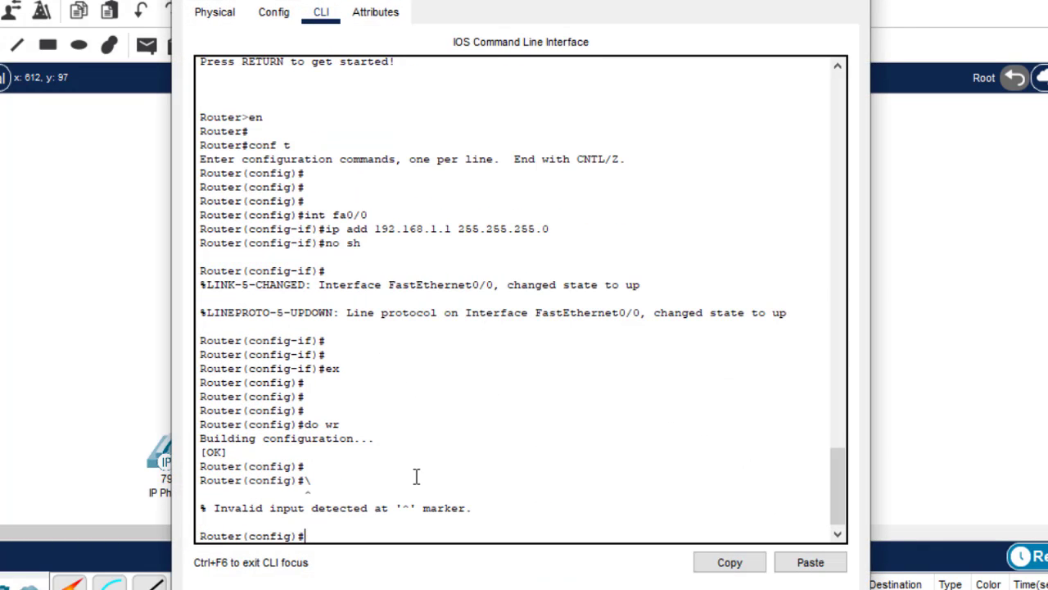
{"action": "key", "text": "Return"}
{"action": "key", "text": "Return"}
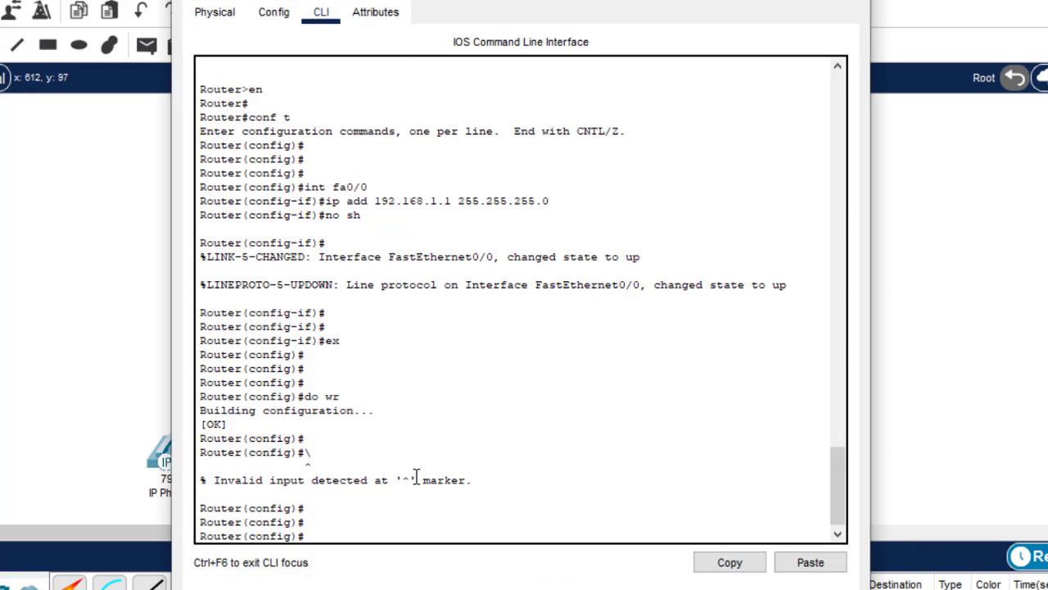
{"action": "type", "text": "servi"}
{"action": "key", "text": "Tab"}
{"action": "type", "text": "d"}
{"action": "key", "text": "Tab"}
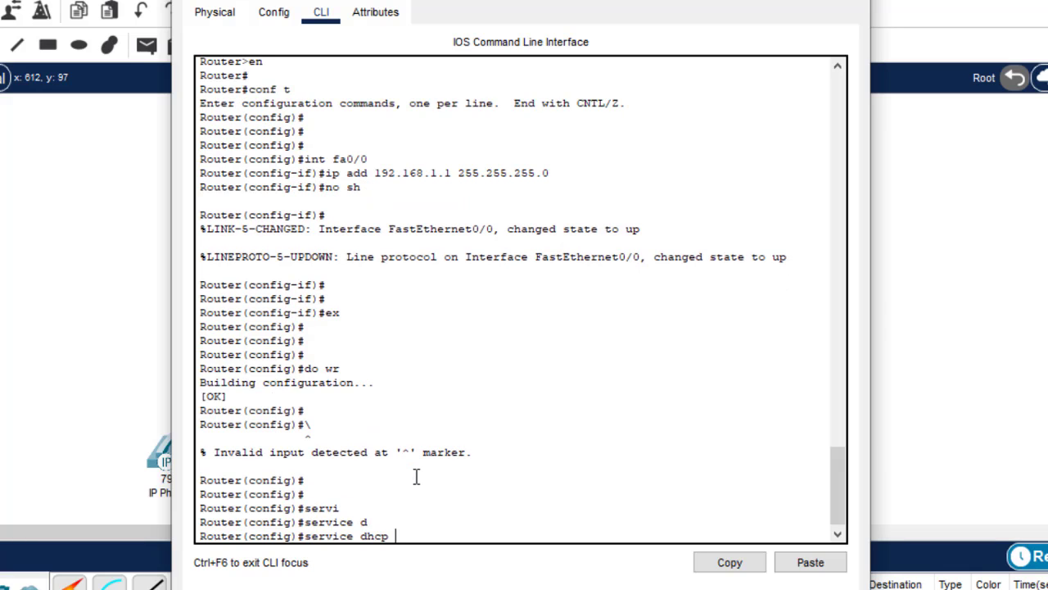
{"action": "key", "text": "Return"}
Create a DHCP pool called VOICE-POOL with the ip dhcp pool command.
{"action": "type", "text": "ig)#i"}
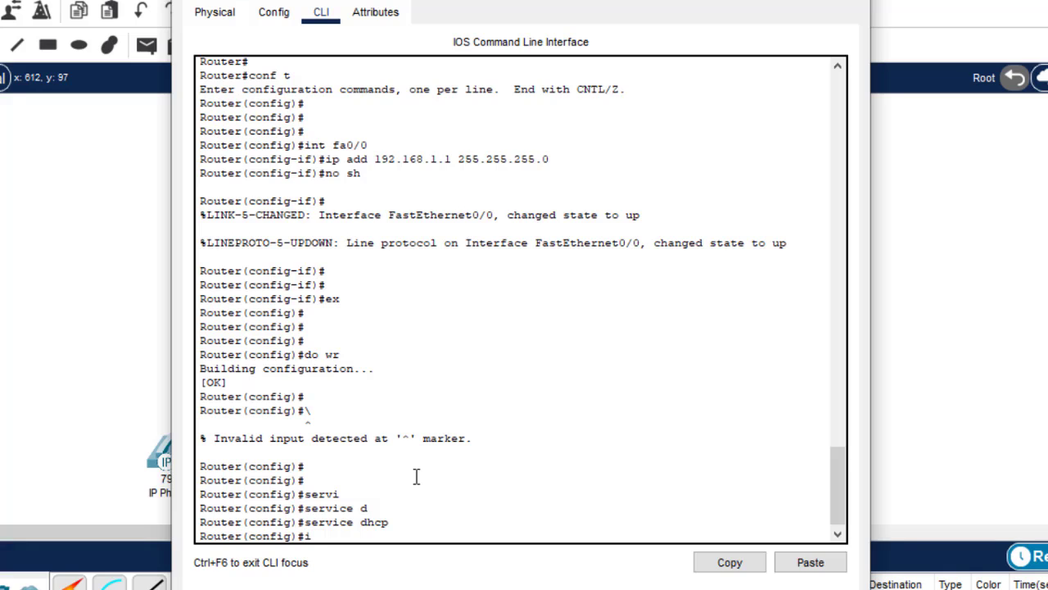
{"action": "type", "text": "p dhc"}
{"action": "key", "text": "Tab"}
{"action": "type", "text": "po"}
{"action": "key", "text": "Tab"}
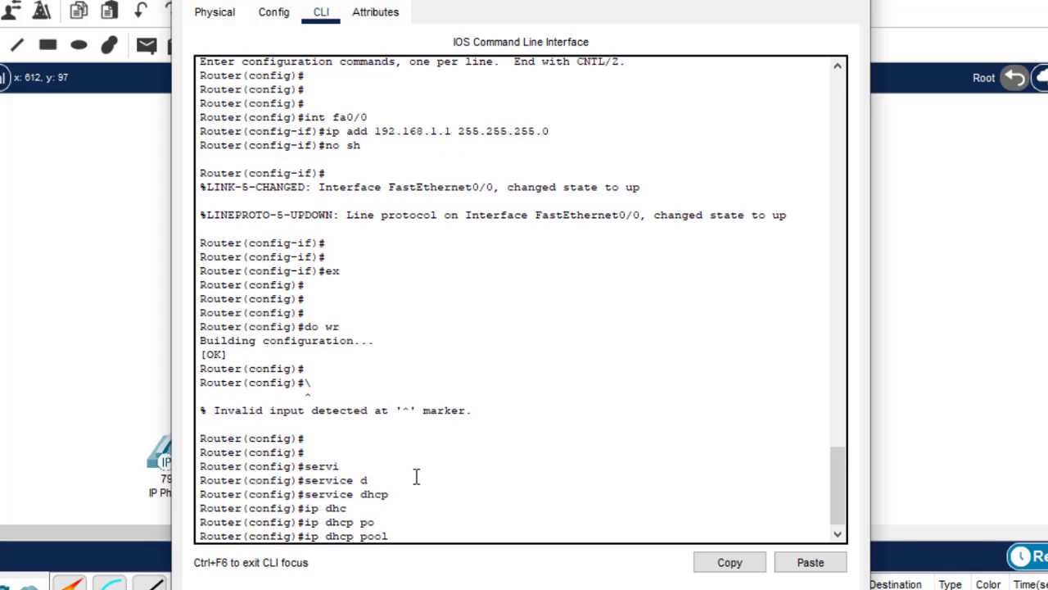
{"action": "type", "text": "VOICE-POOL"}
{"action": "key", "text": "Return"}
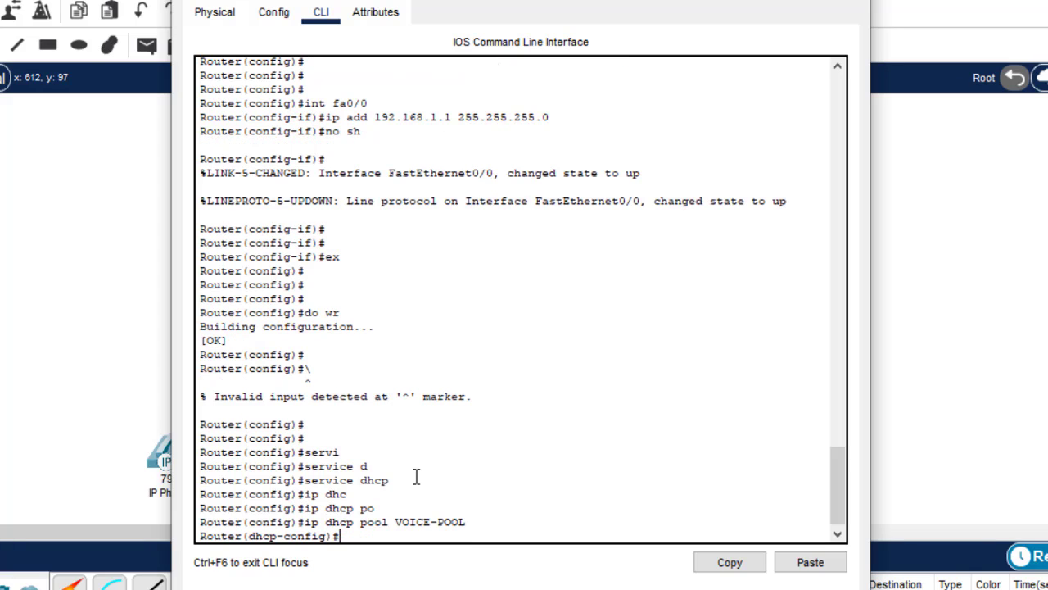
Set the pool's network to 192.168.1.0 with mask 255.255.255.0.
{"action": "type", "text": "net"}
{"action": "key", "text": "Tab"}
{"action": "type", "text": "192.16"}
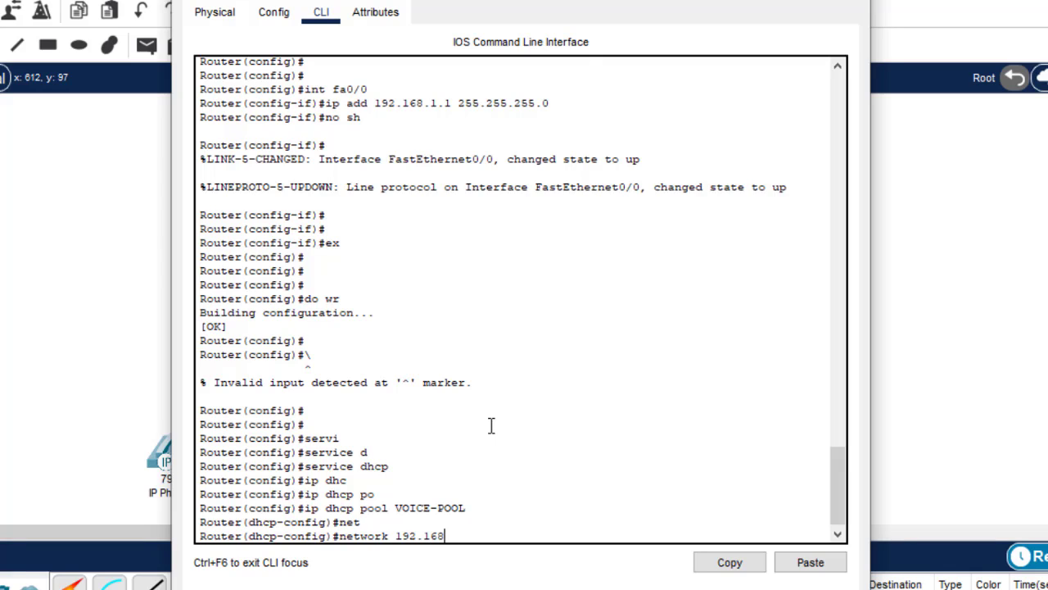
{"action": "type", "text": "8.1.0 255.255.255"}
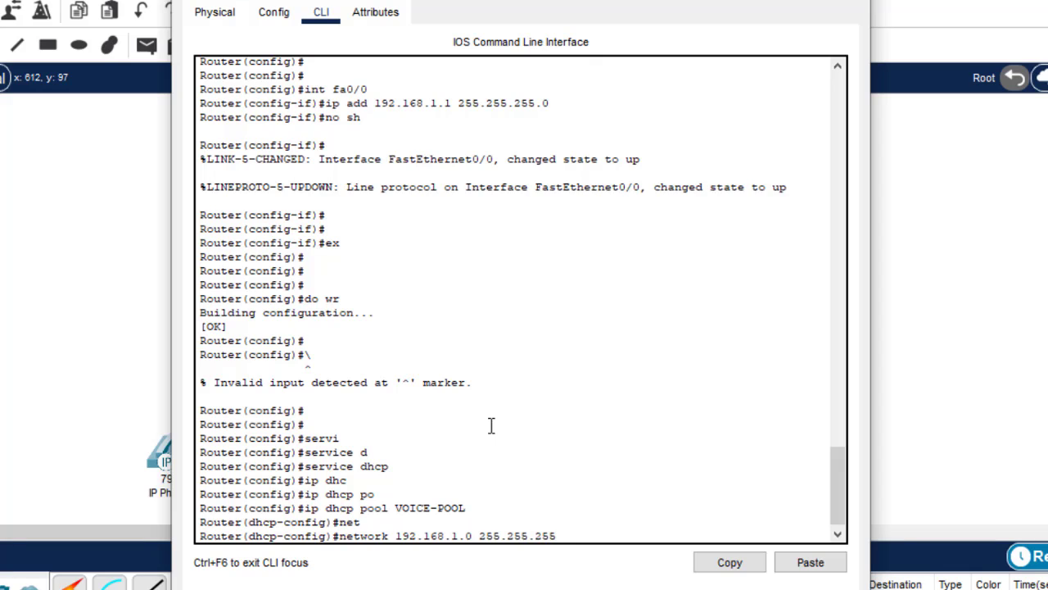
{"action": "type", "text": ".0"}
{"action": "key", "text": "Return"}
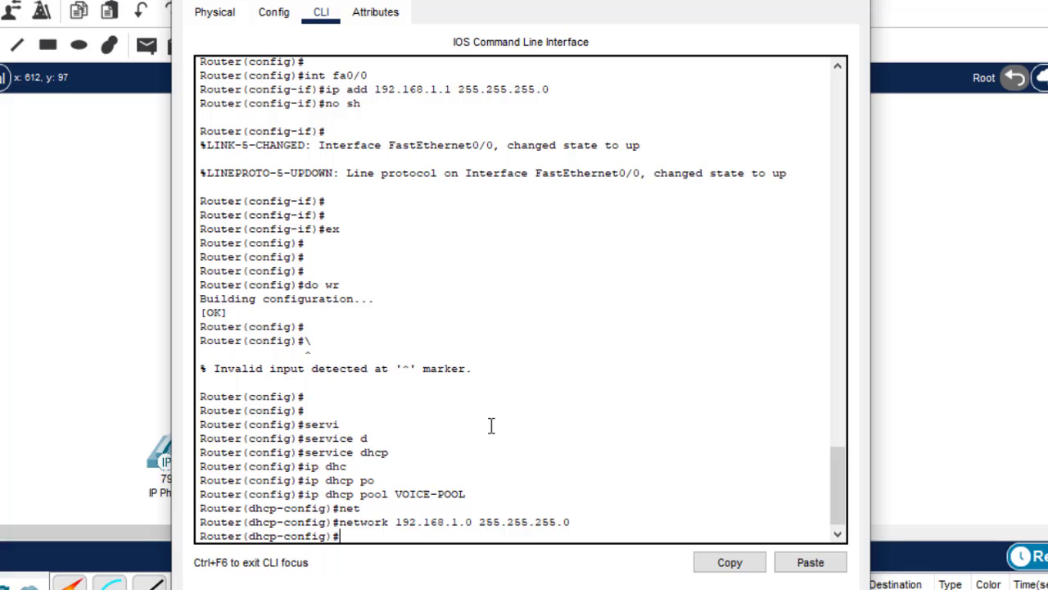
Set the pool's default router to 192.168.1.1 with the default-router command.
{"action": "type", "text": "def"}
{"action": "key", "text": "Tab"}
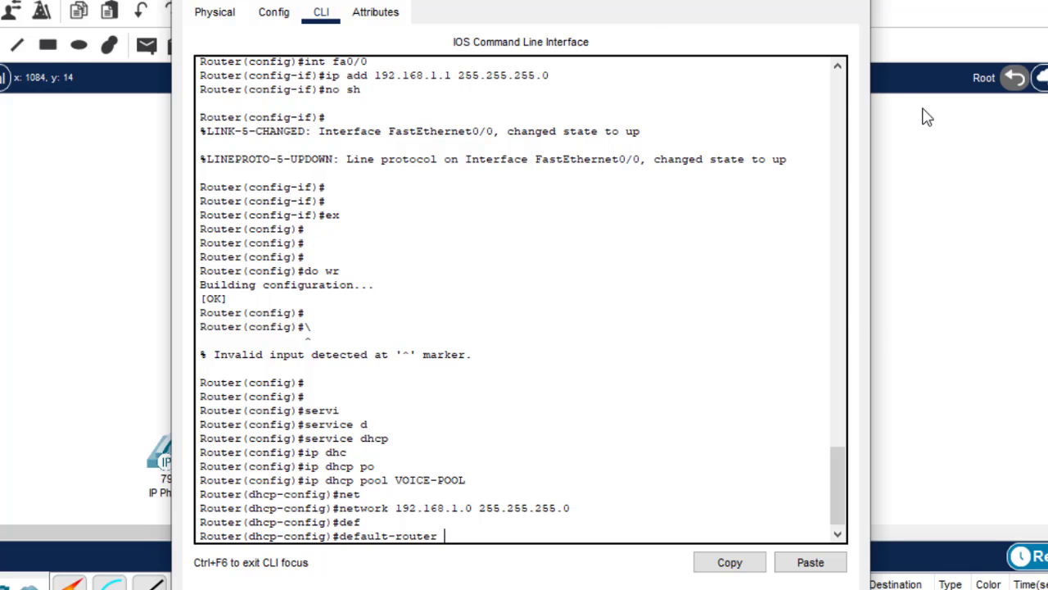
{"action": "left_click", "coordinate": [970, 193]}
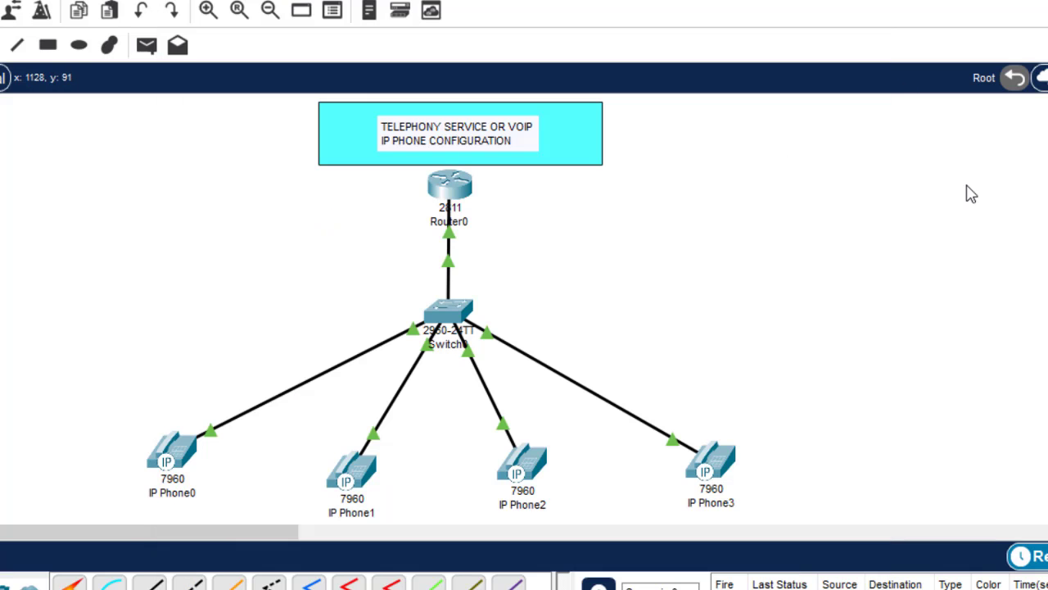
{"action": "left_click", "coordinate": [456, 191]}
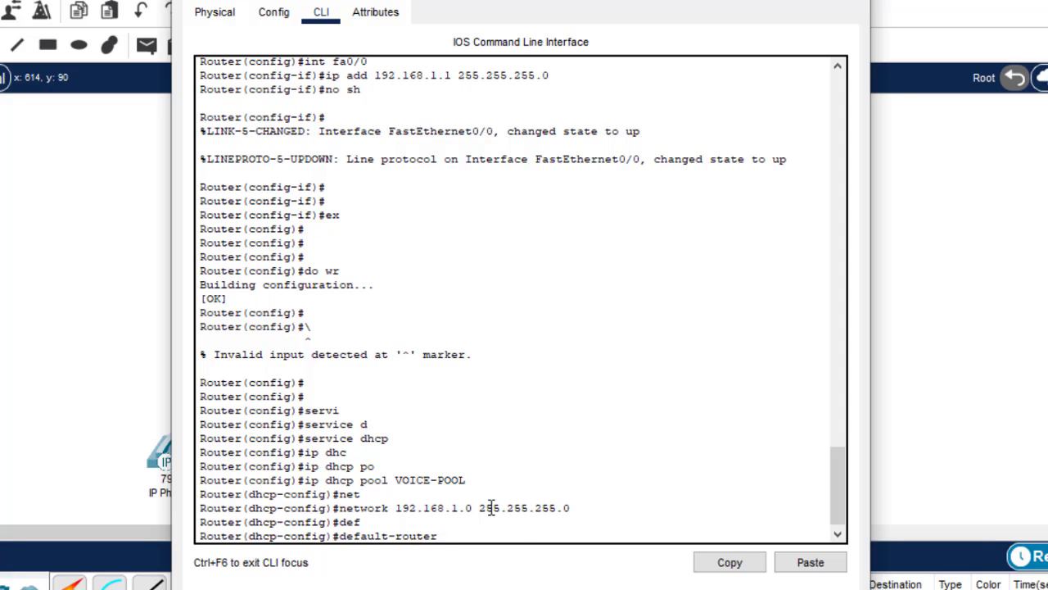
{"action": "type", "text": "192.168.1.1"}
{"action": "key", "text": "Return"}
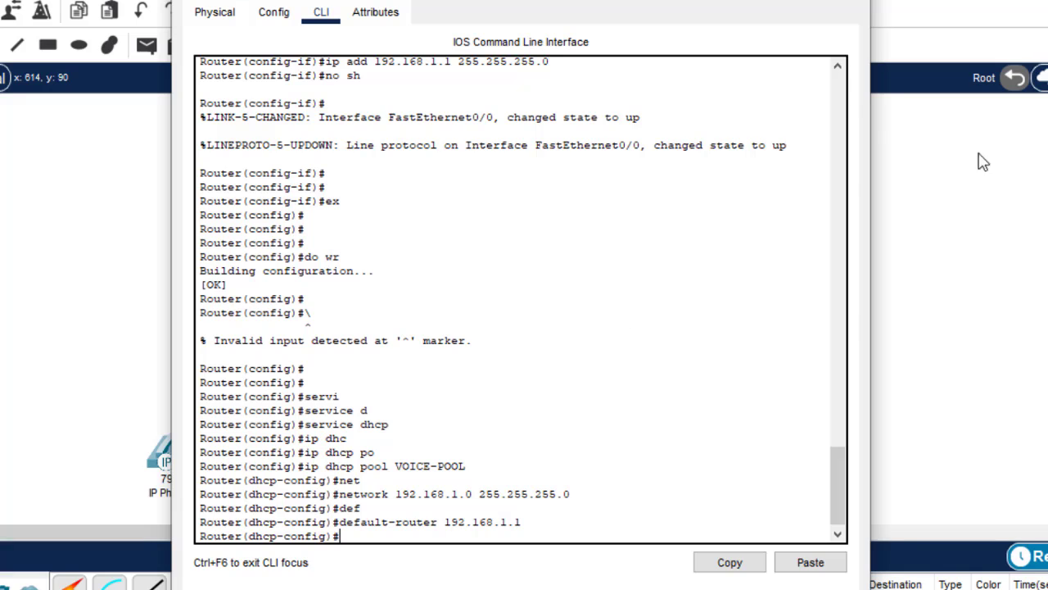
Write the option 150 ip command for VOICE-POOL in Router0's command line, copying 192.168.1.1 from the default-router line.
{"action": "left_click", "coordinate": [1023, 240]}
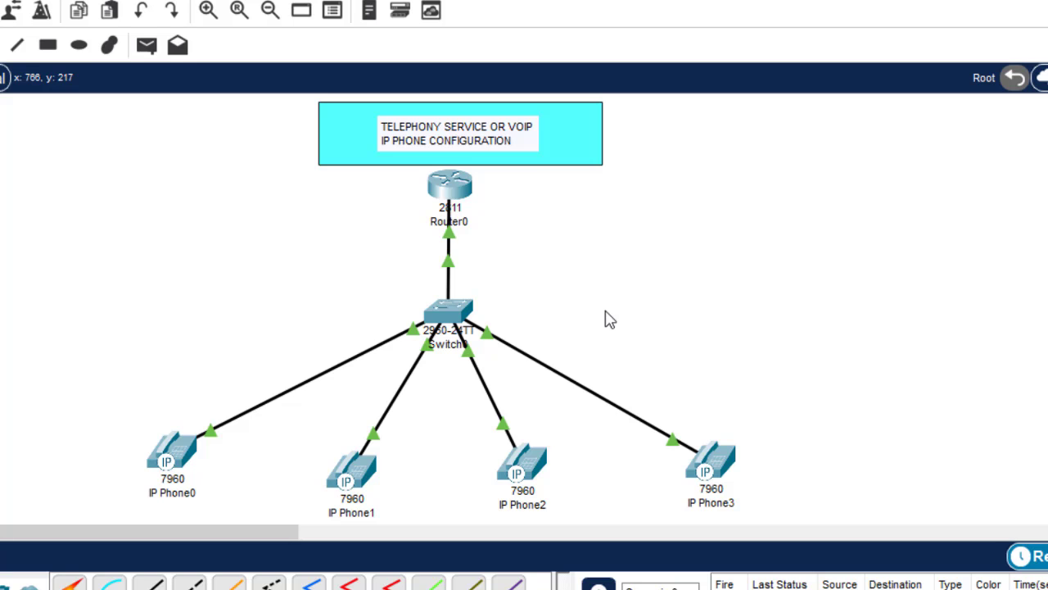
{"action": "left_click", "coordinate": [460, 188]}
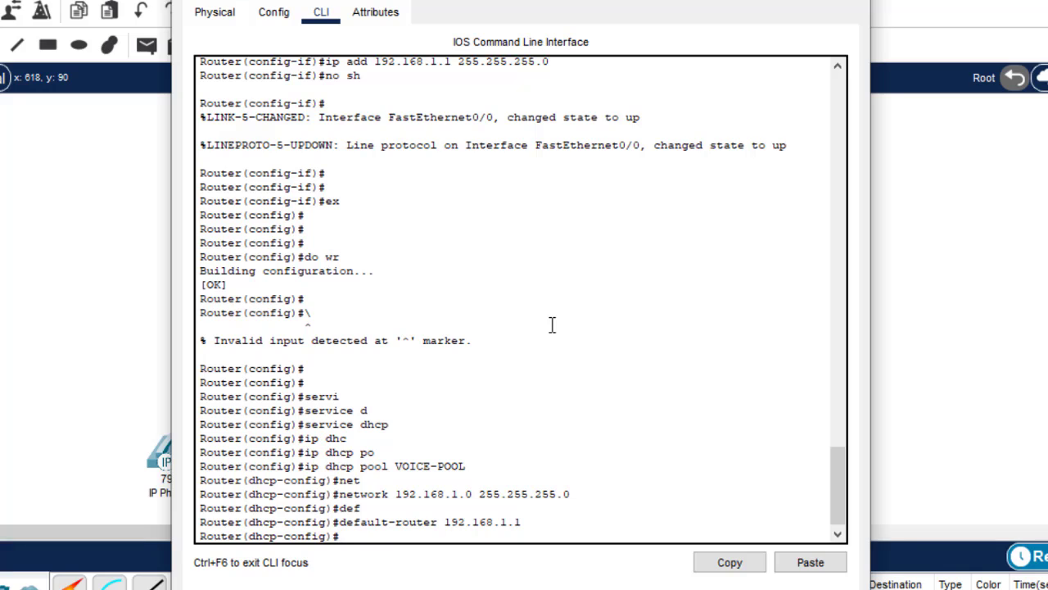
{"action": "type", "text": "op"}
{"action": "key", "text": "Tab"}
{"action": "type", "text": "1"}
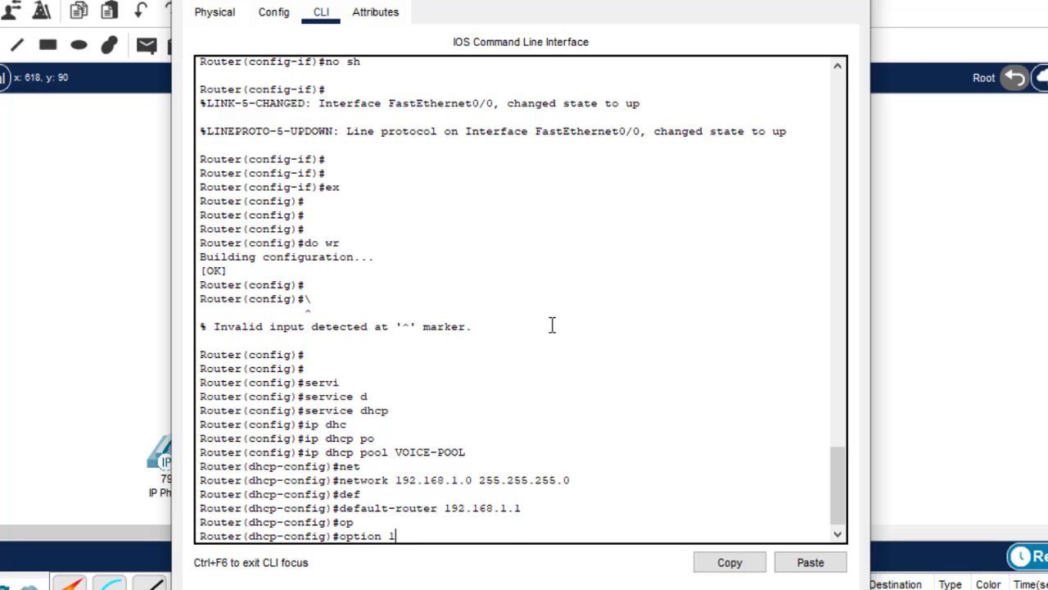
{"action": "type", "text": "50 ip"}
{"action": "left_click_drag", "start_coordinate": [522, 509], "coordinate": [444, 511]}
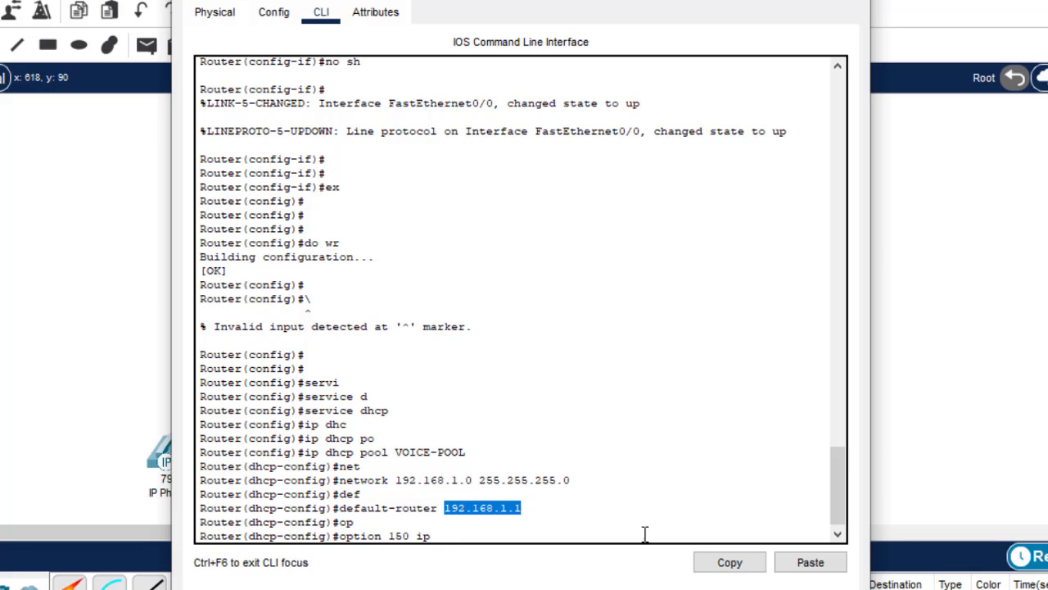
{"action": "left_click", "coordinate": [731, 563]}
{"action": "left_click", "coordinate": [807, 564]}
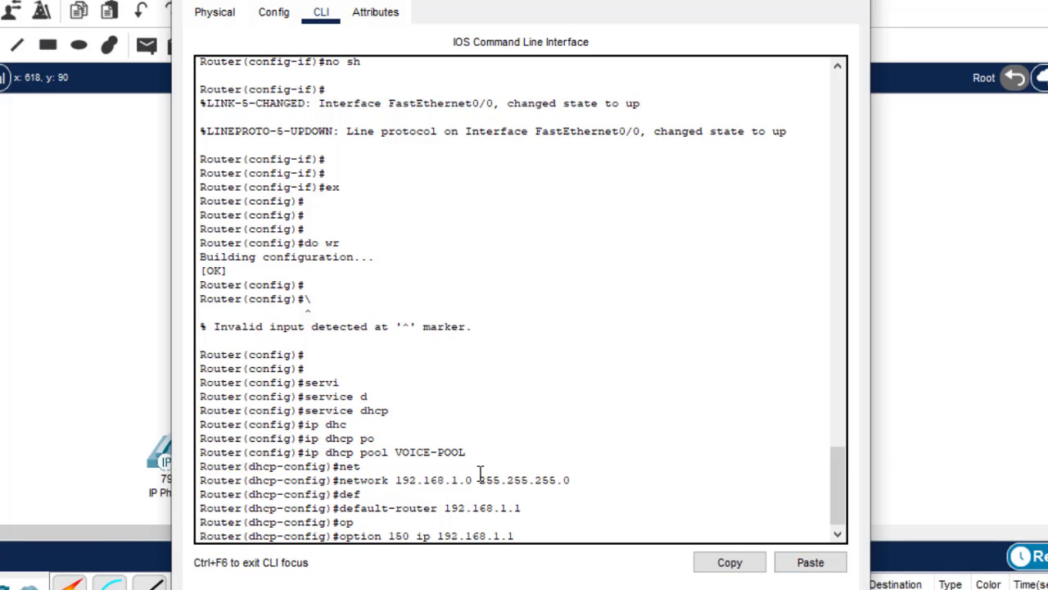
{"action": "left_click", "coordinate": [969, 291]}
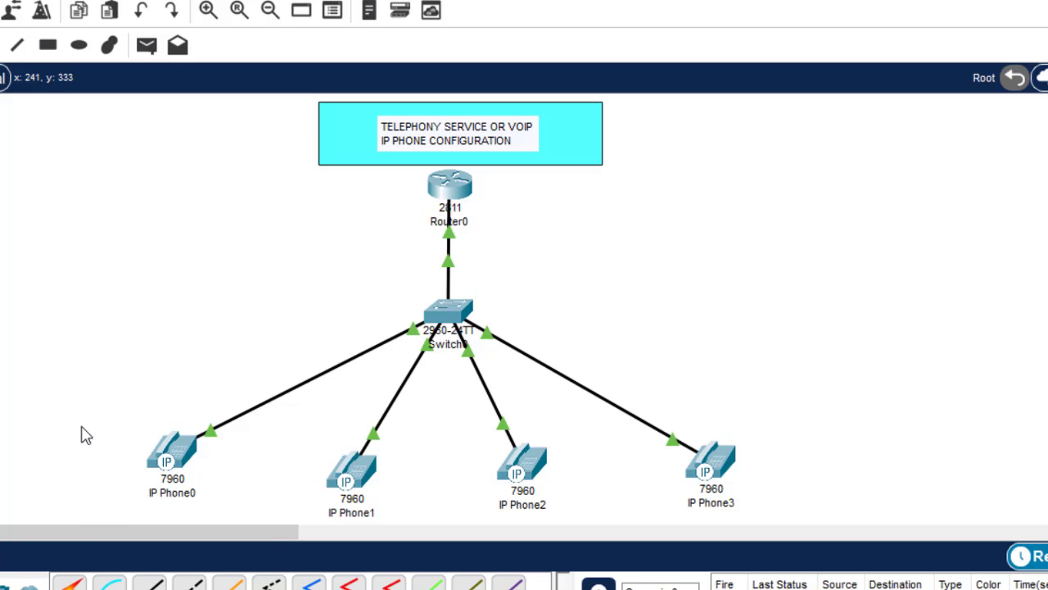
{"action": "left_click", "coordinate": [449, 187]}
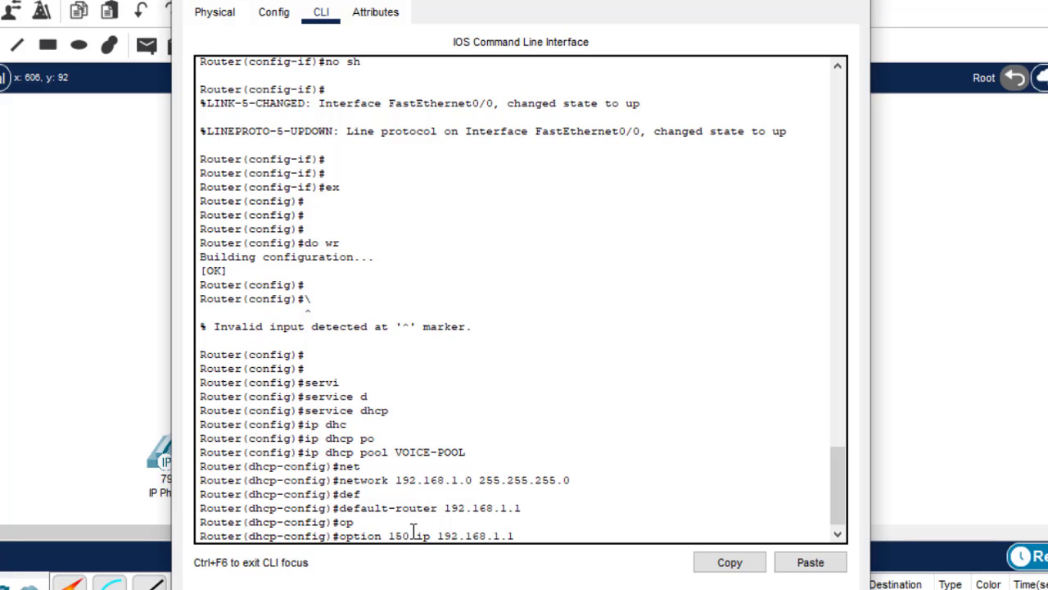
{"action": "left_click_drag", "start_coordinate": [413, 533], "coordinate": [391, 530]}
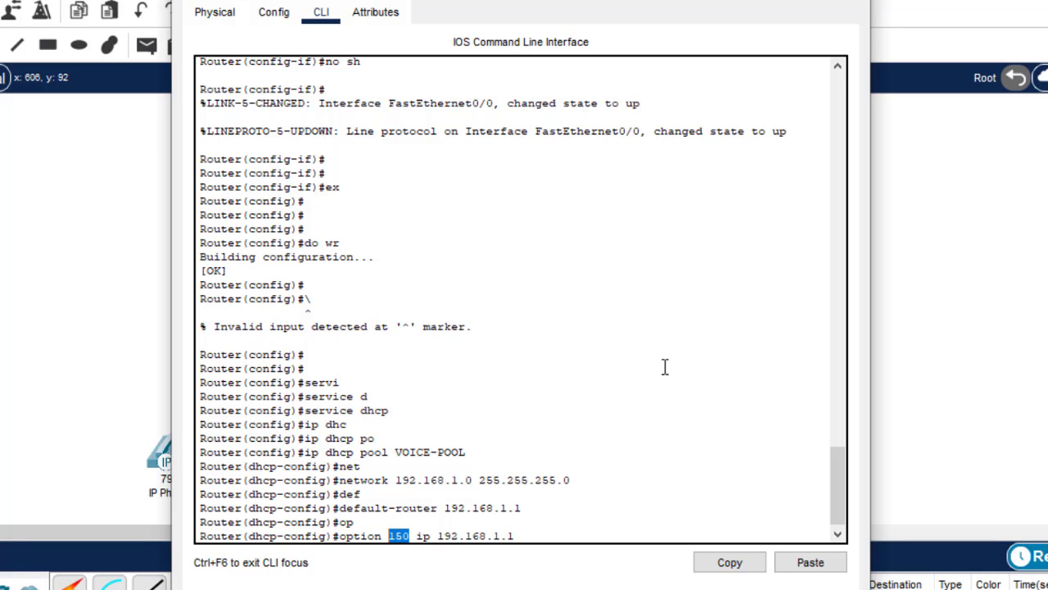
{"action": "left_click", "coordinate": [516, 535]}
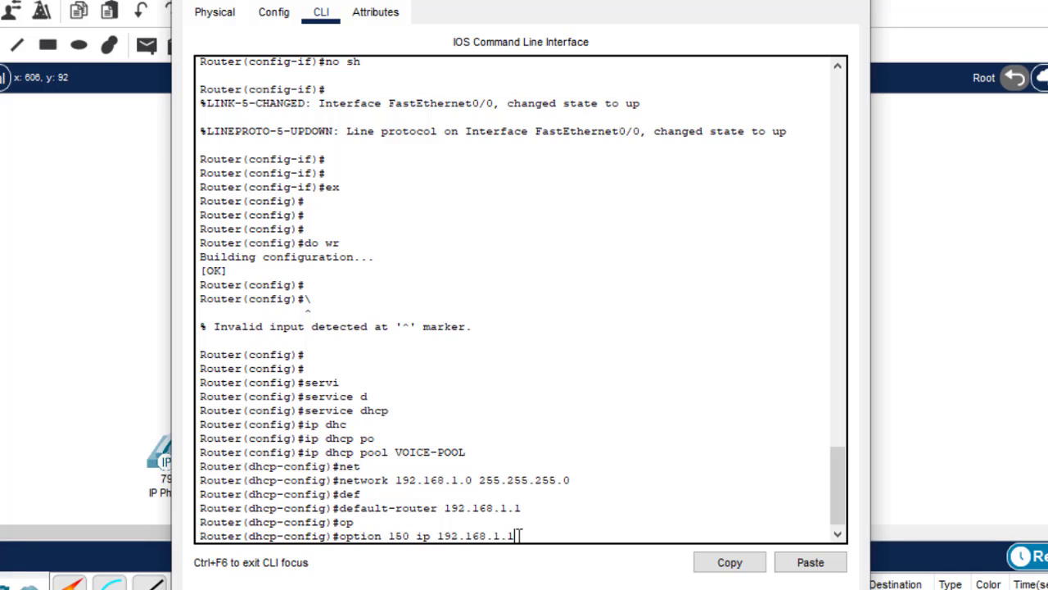
{"action": "left_click_drag", "start_coordinate": [515, 534], "coordinate": [438, 532]}
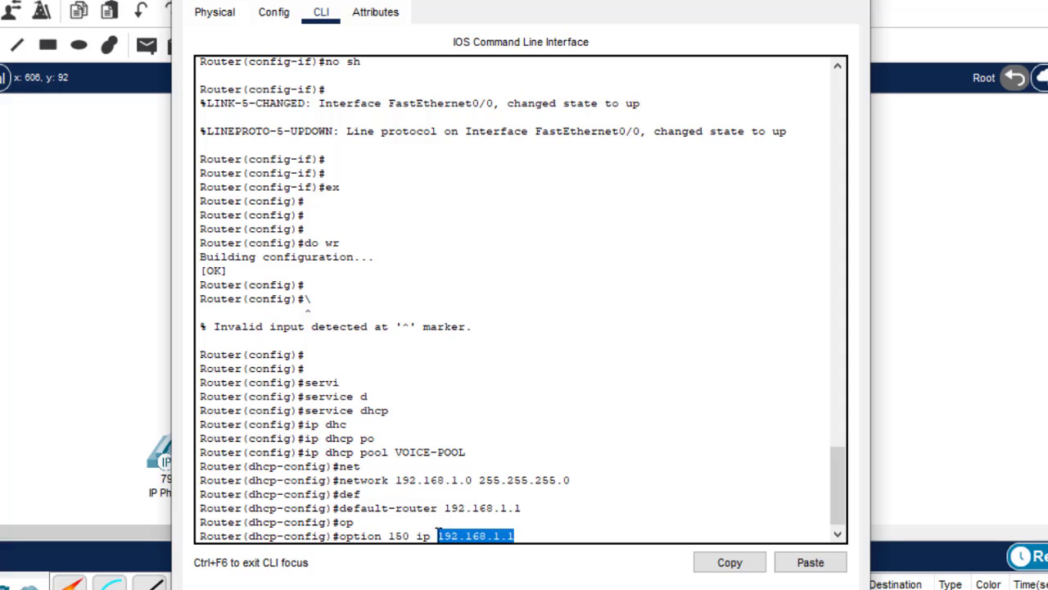
{"action": "left_click", "coordinate": [532, 534]}
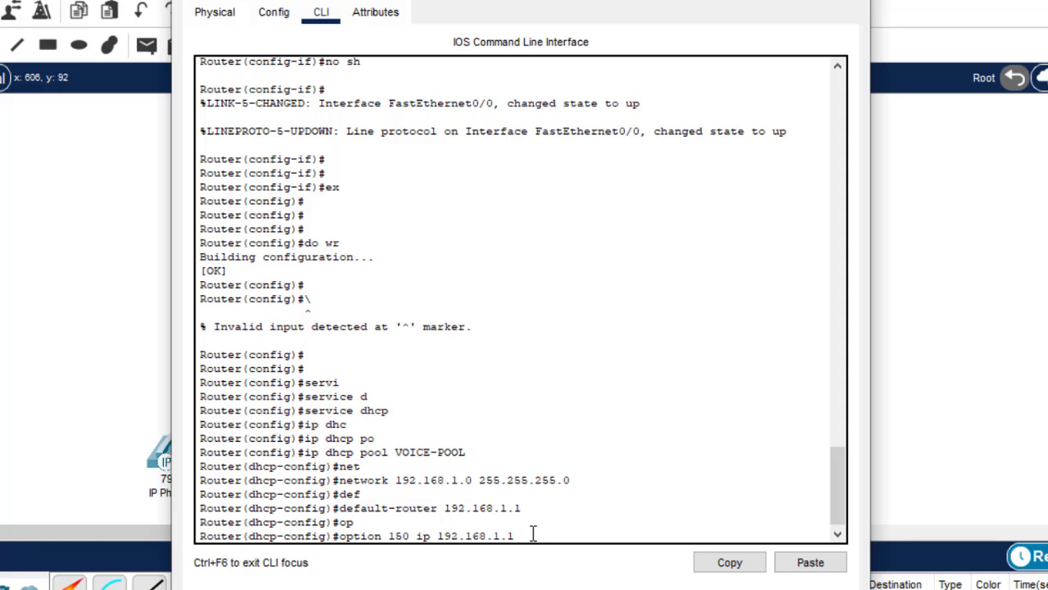
Submit the option 150 line, exit the DHCP pool configuration and save the router's configuration with do wr.
{"action": "key", "text": "Return"}
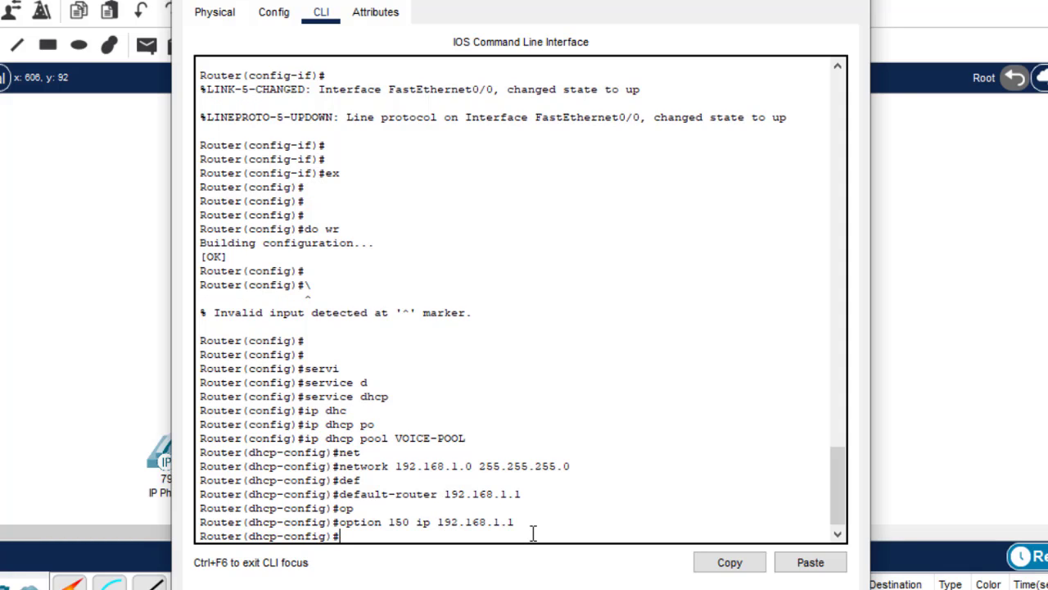
{"action": "type", "text": "exit"}
{"action": "key", "text": "Return"}
{"action": "key", "text": "Return"}
{"action": "key", "text": "Return"}
{"action": "type", "text": "do wr"}
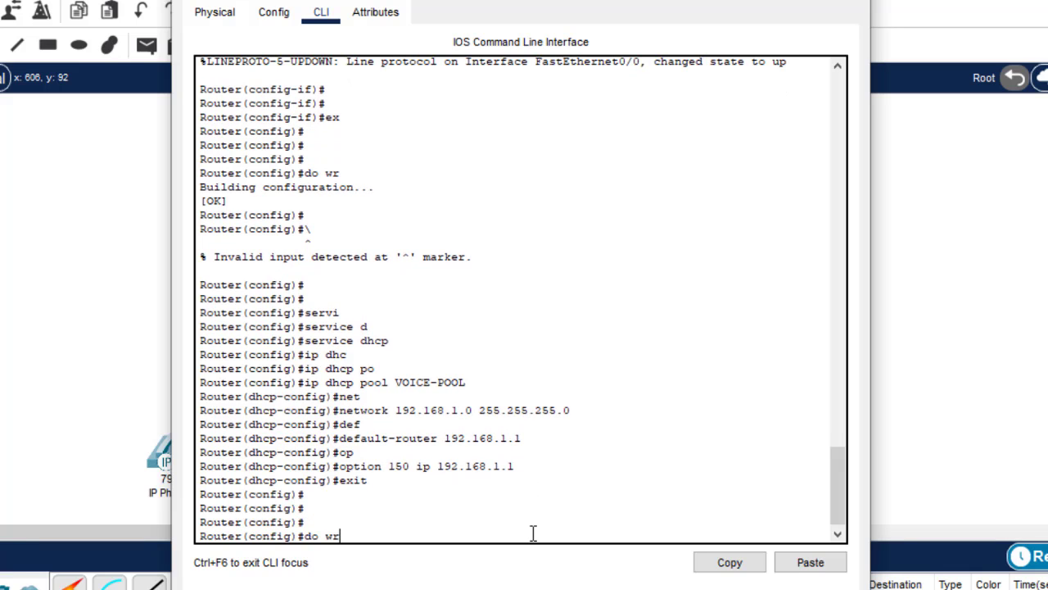
{"action": "key", "text": "Return"}
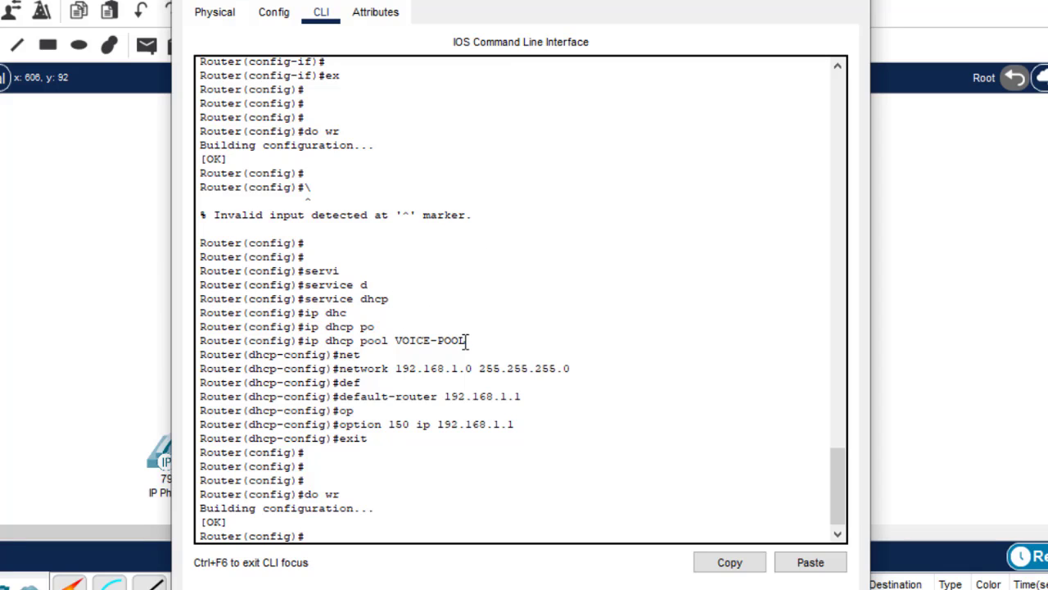
Review the VOICE-POOL name, network and mask, default router, and option 150 address in the router's command history.
{"action": "left_click_drag", "start_coordinate": [478, 339], "coordinate": [397, 348]}
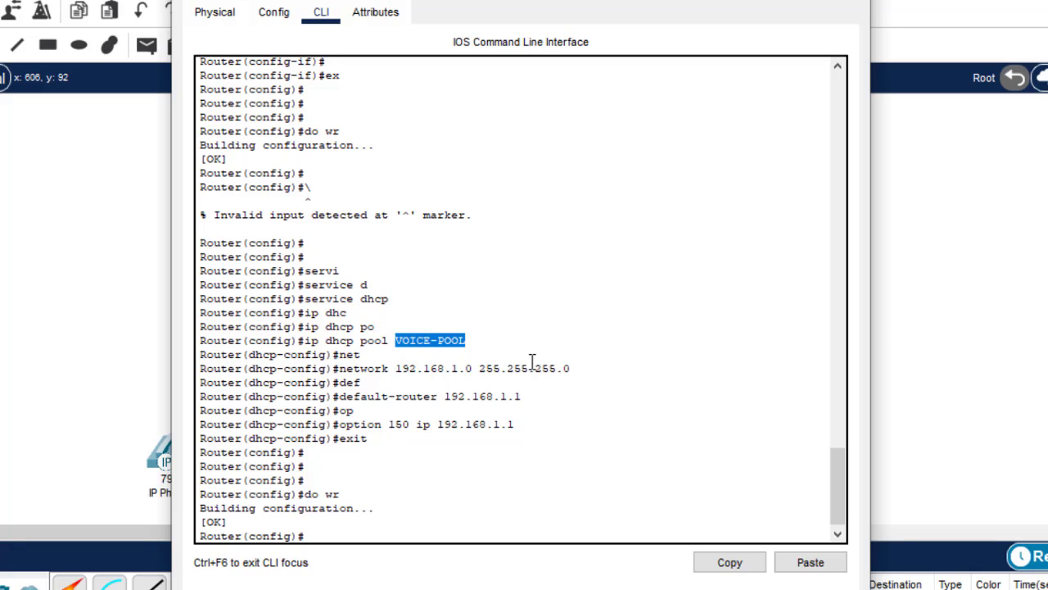
{"action": "left_click_drag", "start_coordinate": [573, 369], "coordinate": [396, 369]}
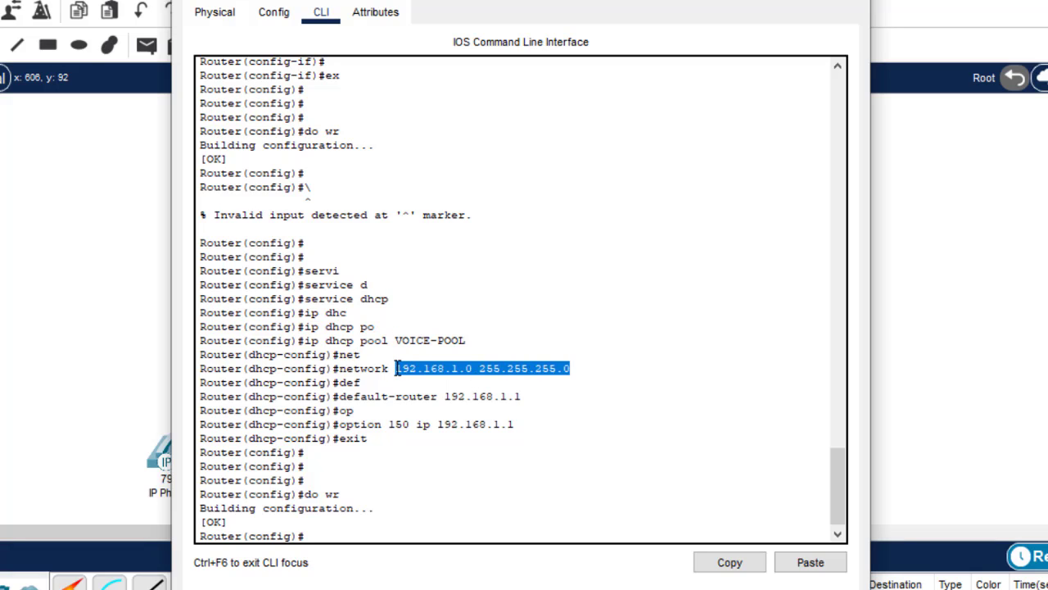
{"action": "left_click_drag", "start_coordinate": [533, 398], "coordinate": [444, 398]}
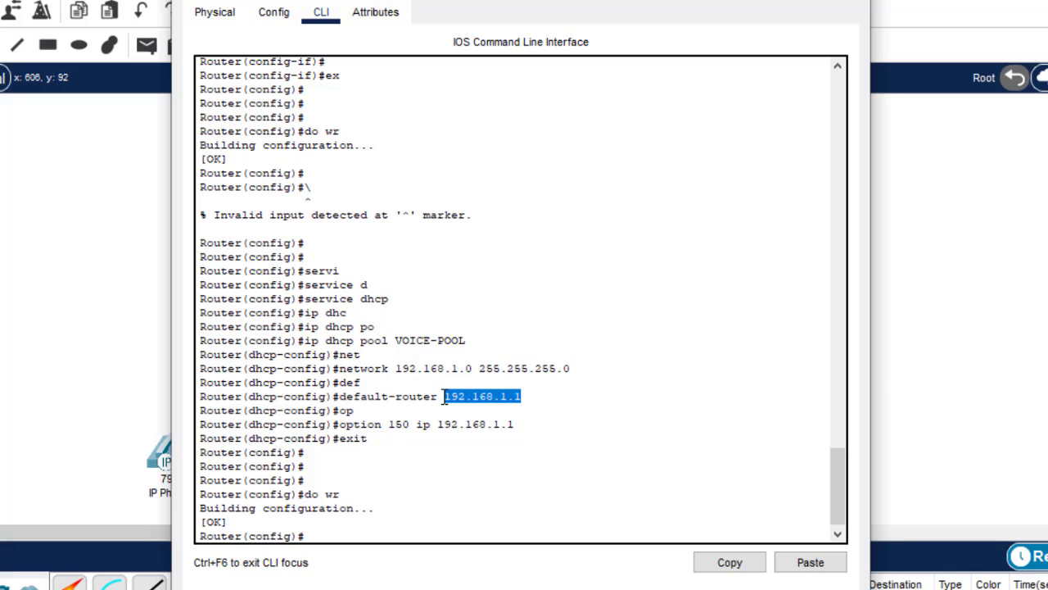
{"action": "left_click", "coordinate": [389, 425]}
{"action": "left_click_drag", "start_coordinate": [389, 424], "coordinate": [411, 424]}
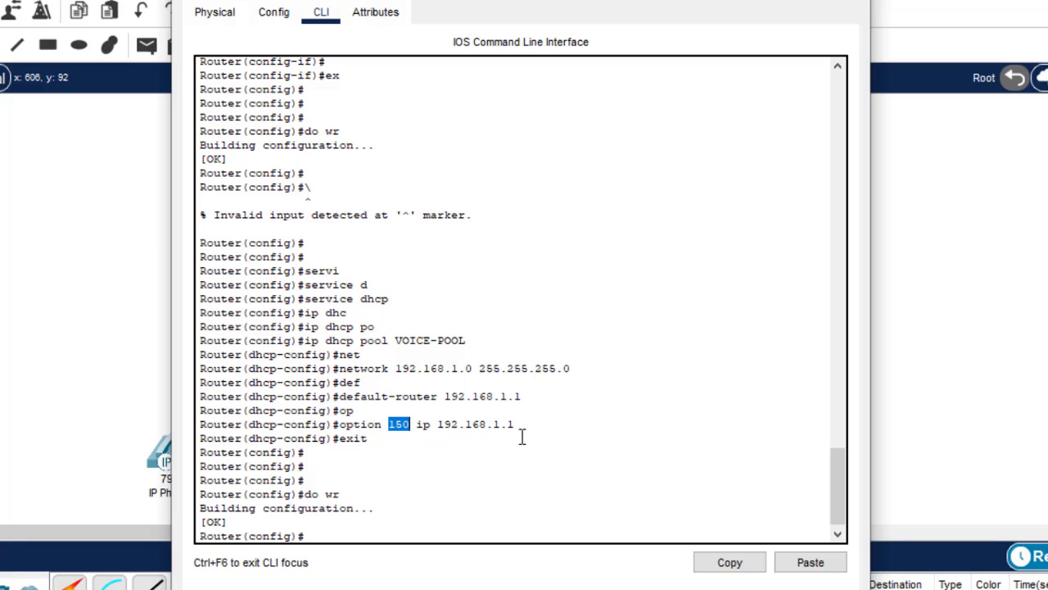
{"action": "left_click_drag", "start_coordinate": [516, 425], "coordinate": [436, 421]}
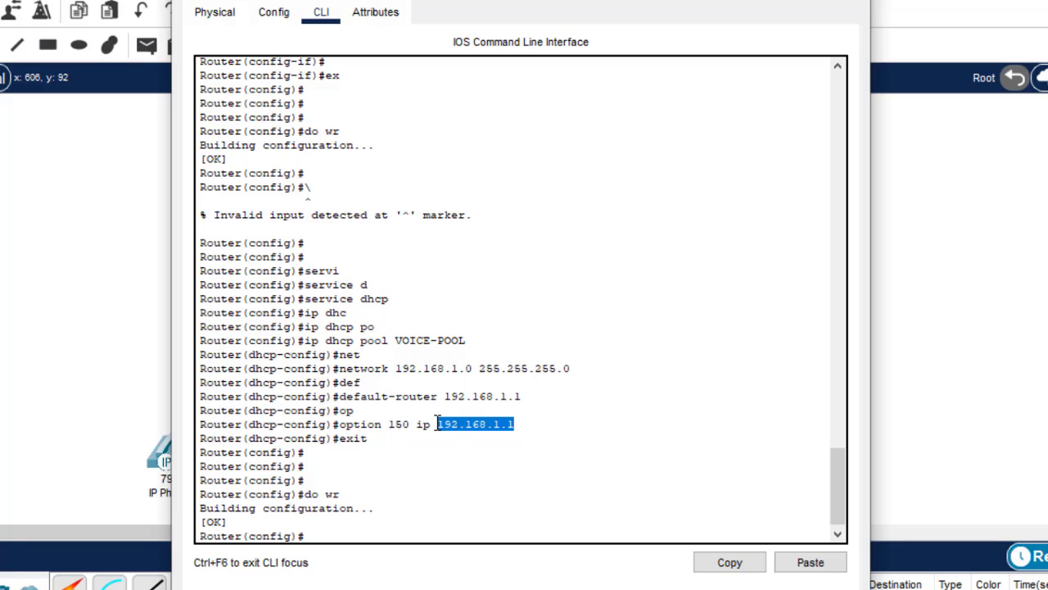
{"action": "left_click", "coordinate": [530, 425]}
{"action": "left_click_drag", "start_coordinate": [514, 424], "coordinate": [437, 427]}
Place a text note in the empty workspace beside the topology with the lines "Interface IP" and "DHCP Server".
{"action": "left_click", "coordinate": [872, 1]}
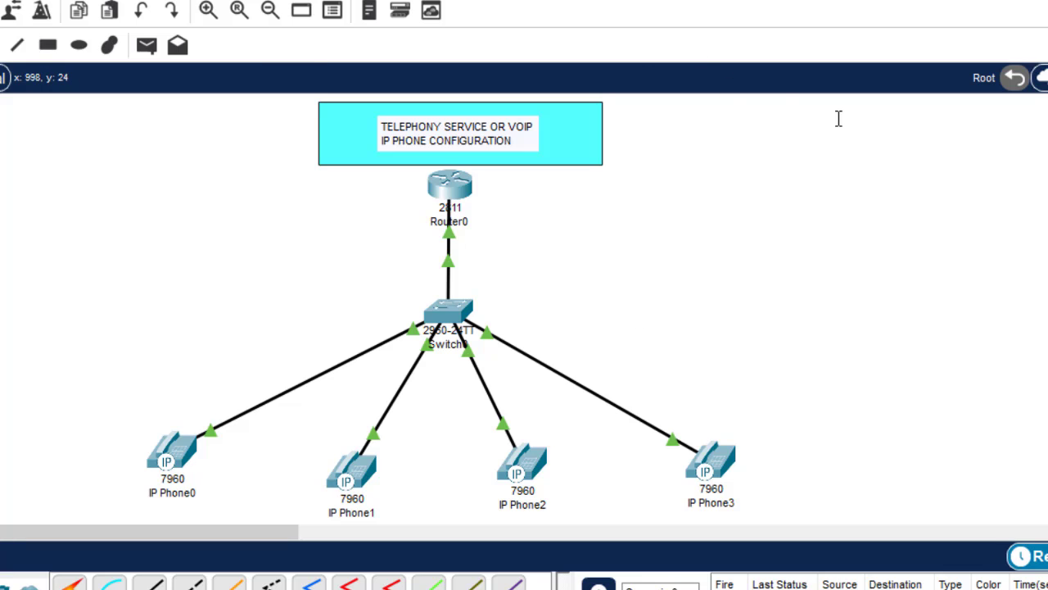
{"action": "left_click", "coordinate": [800, 144]}
{"action": "type", "text": "IP"}
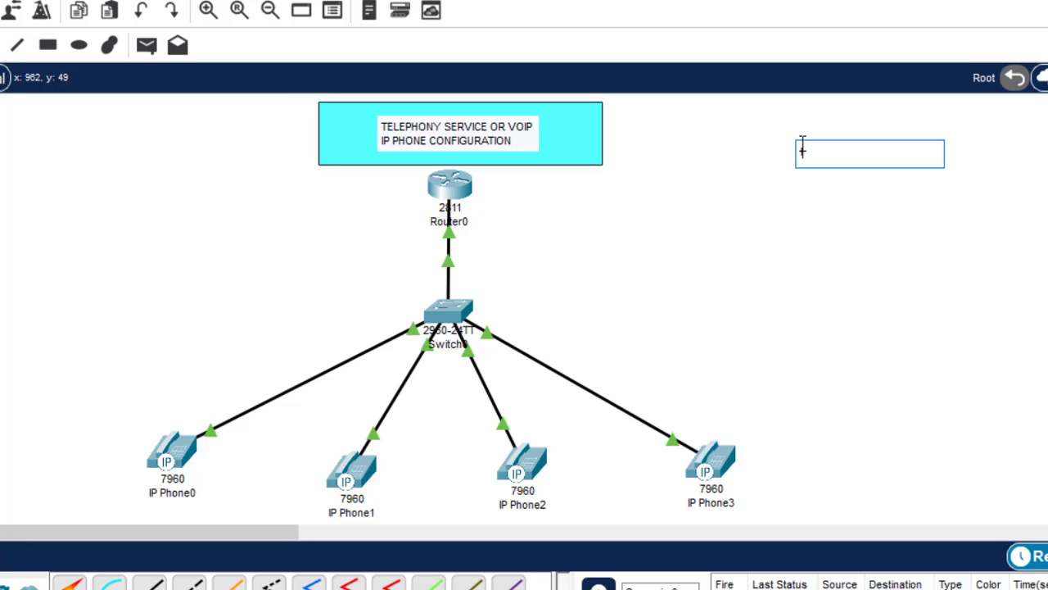
{"action": "key", "text": "BackSpace"}
{"action": "key", "text": "BackSpace"}
{"action": "type", "text": "Interface IP"}
{"action": "key", "text": "Return"}
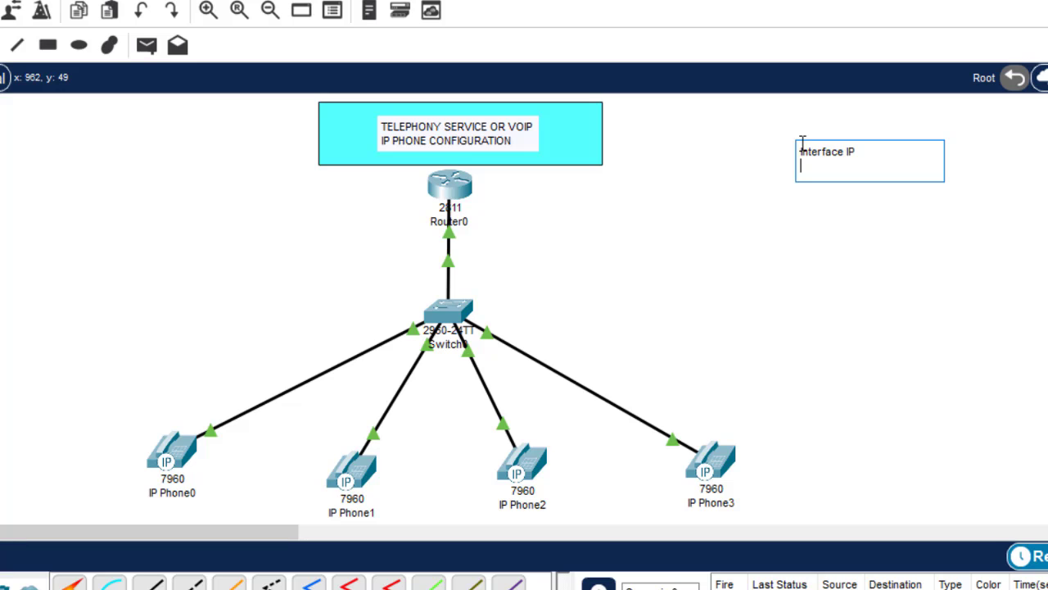
{"action": "type", "text": "DHCP Server"}
{"action": "key", "text": "Return"}
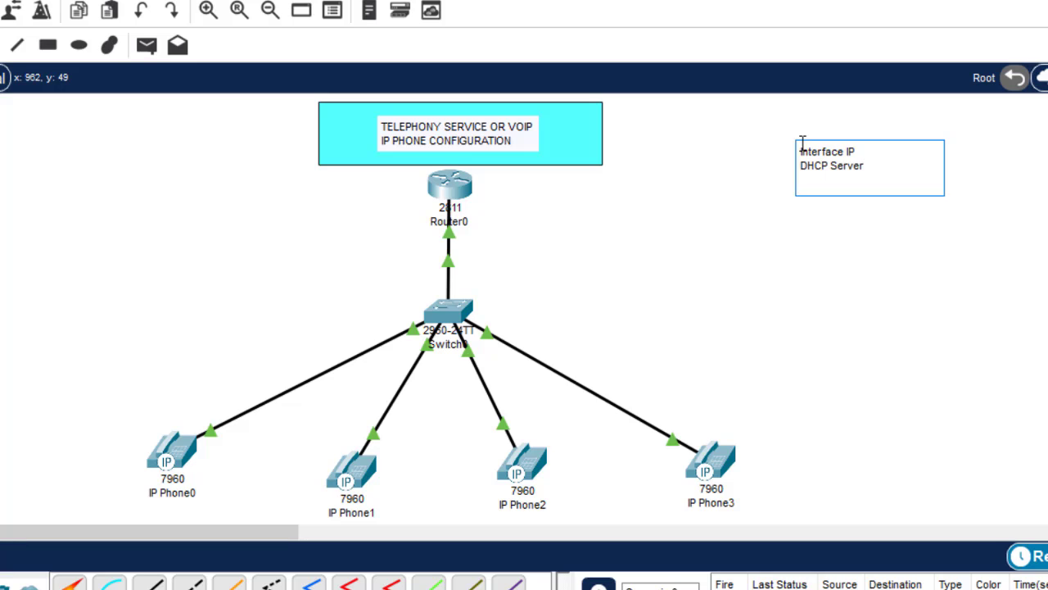
Add the line "Call manager telephony service" to the note and finish editing it.
{"action": "key", "text": "Return"}
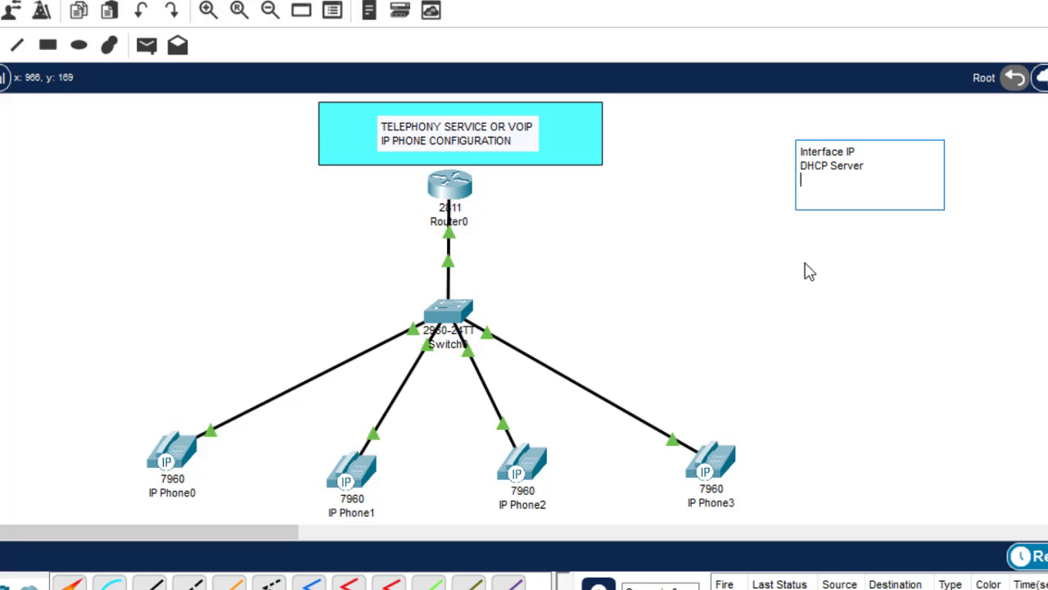
{"action": "type", "text": "Call"}
{"action": "type", "text": "manager tele"}
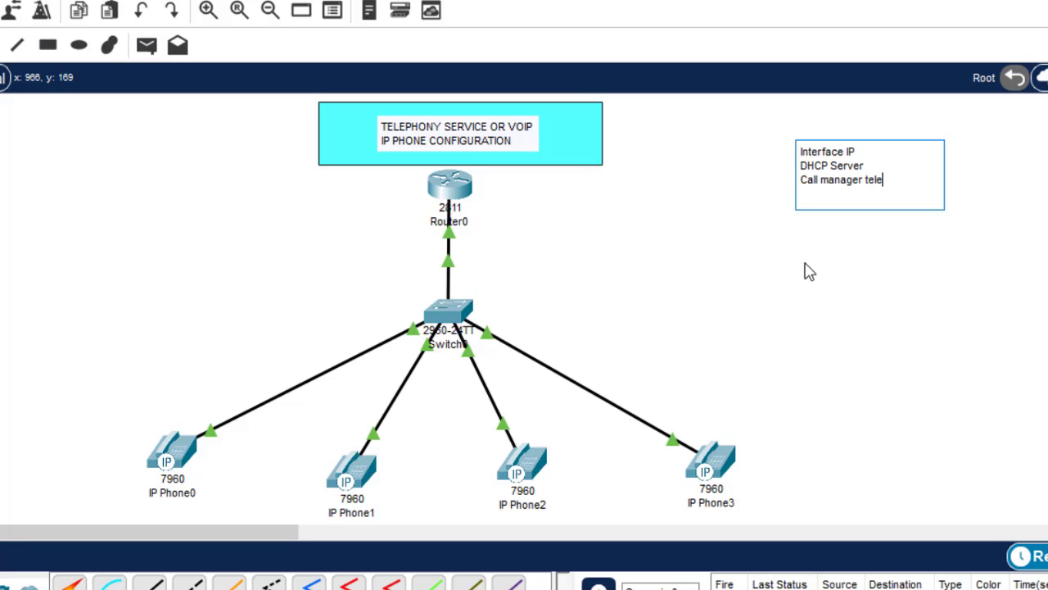
{"action": "type", "text": "phony service"}
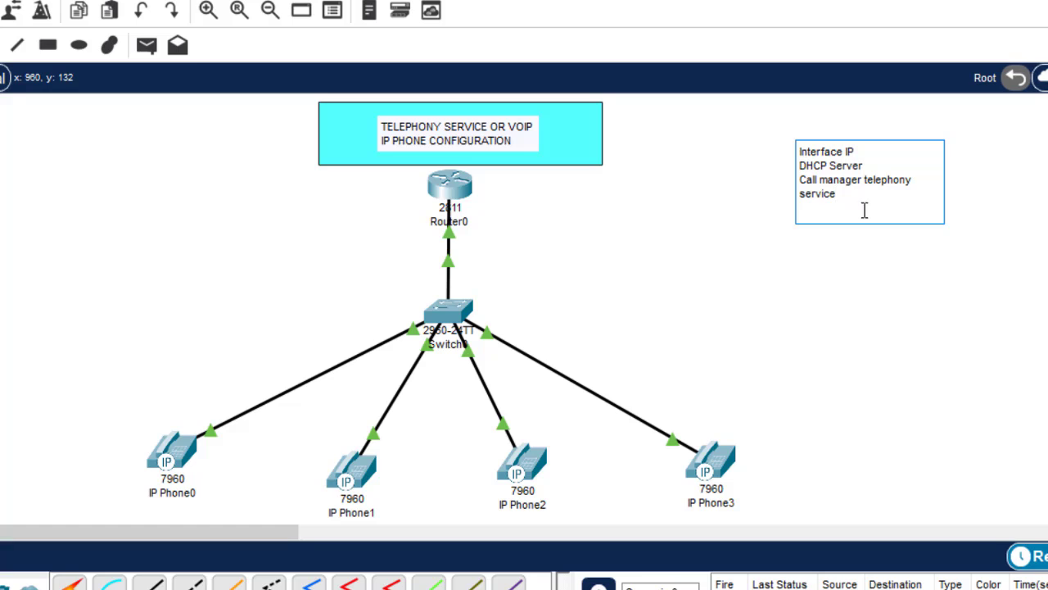
{"action": "left_click", "coordinate": [979, 245]}
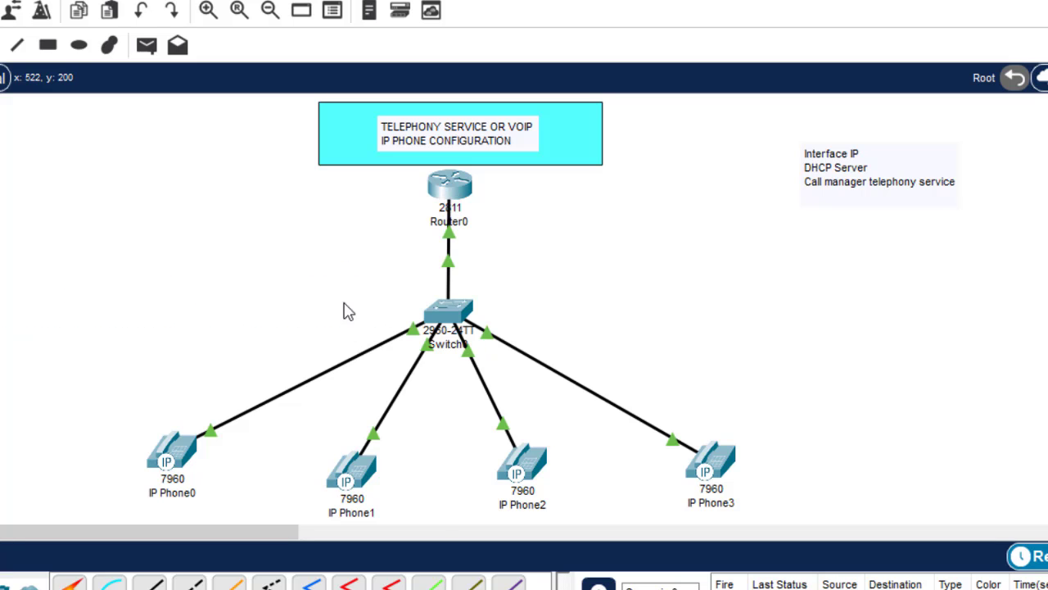
Reopen Router0's command line and enter telephony configuration mode with the telephony-service command.
{"action": "left_click", "coordinate": [464, 188]}
{"action": "key", "text": "Return"}
{"action": "key", "text": "Return"}
{"action": "key", "text": "Return"}
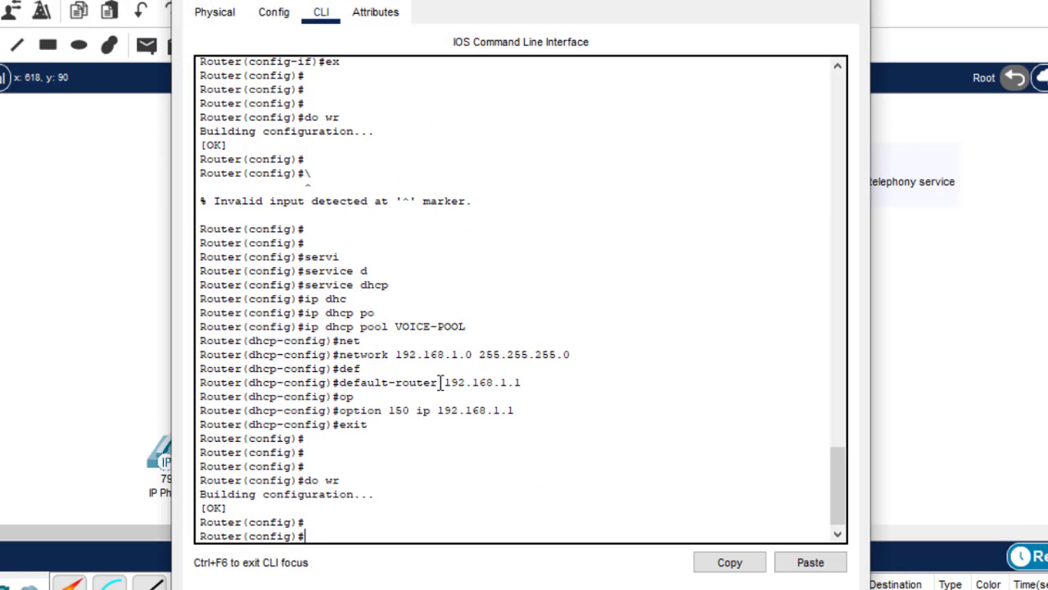
{"action": "type", "text": "telp"}
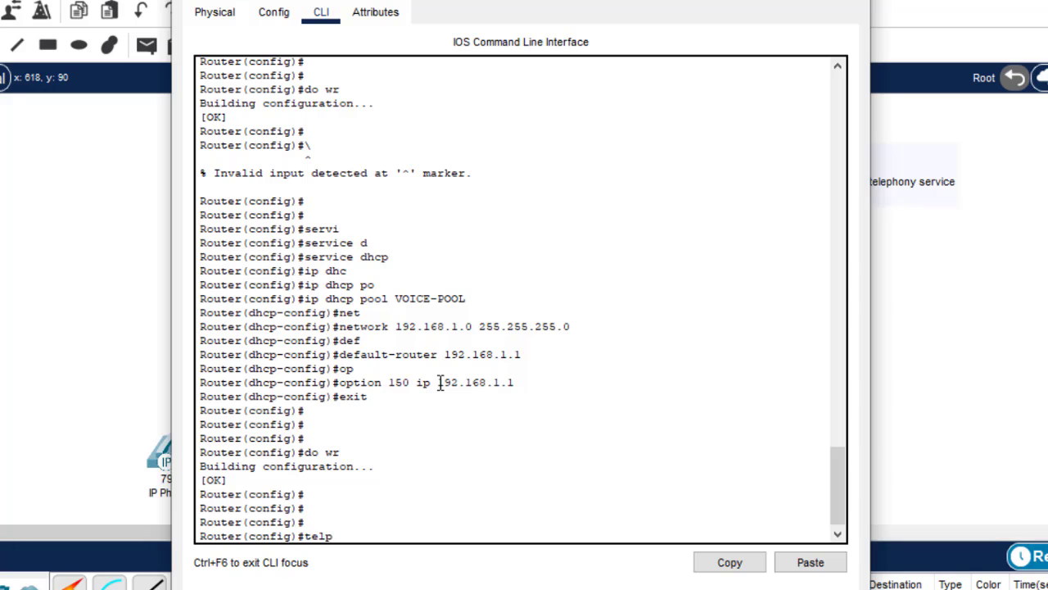
{"action": "key", "text": "BackSpace"}
{"action": "type", "text": "e"}
{"action": "key", "text": "Tab"}
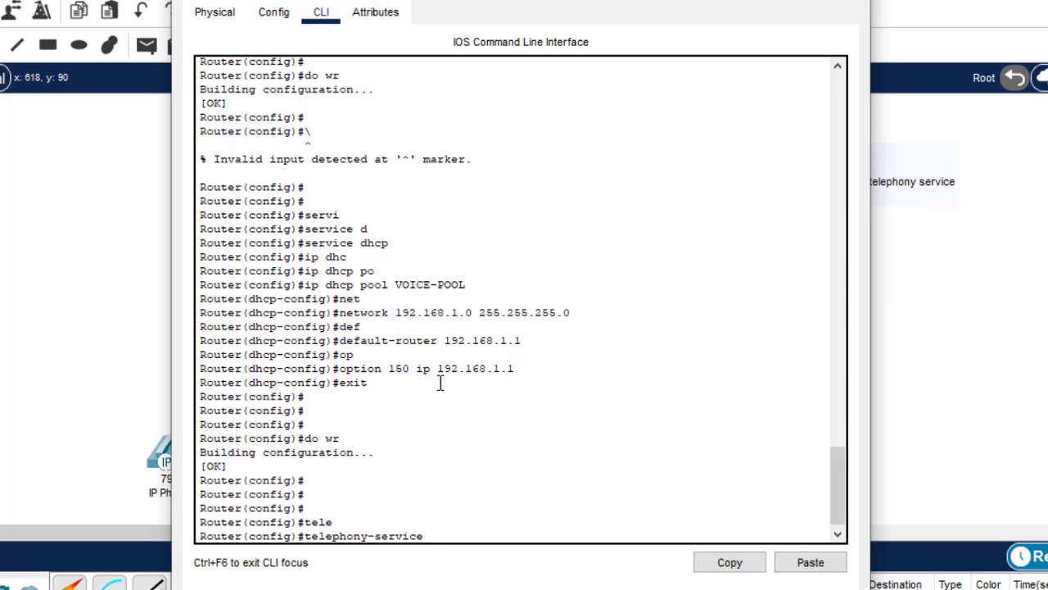
{"action": "key", "text": "Return"}
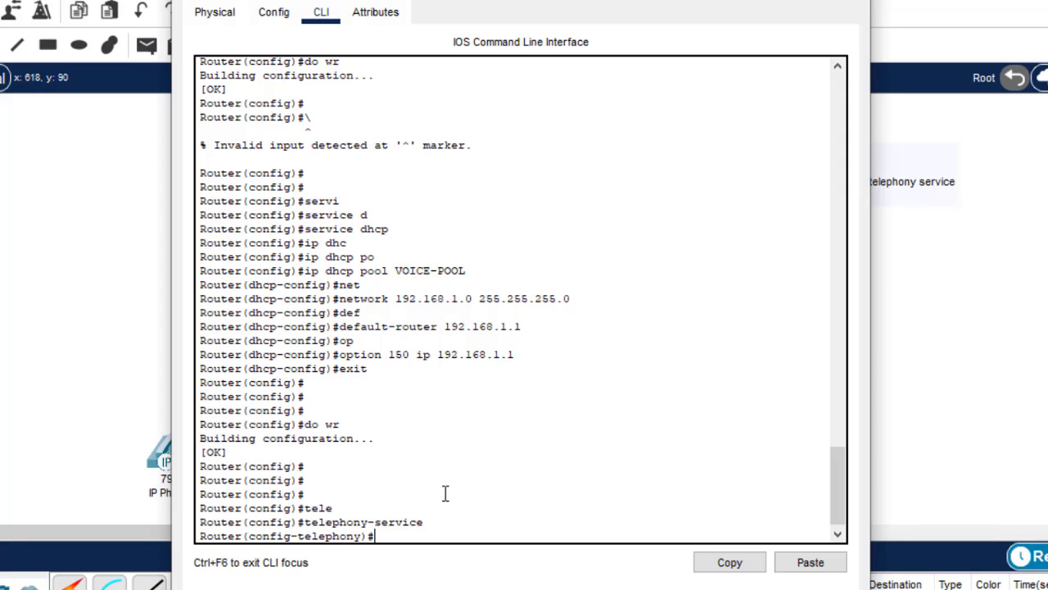
Set the telephony service's maximum directory numbers to 5 with the max-dn command.
{"action": "type", "text": "max-d"}
{"action": "key", "text": "Tab"}
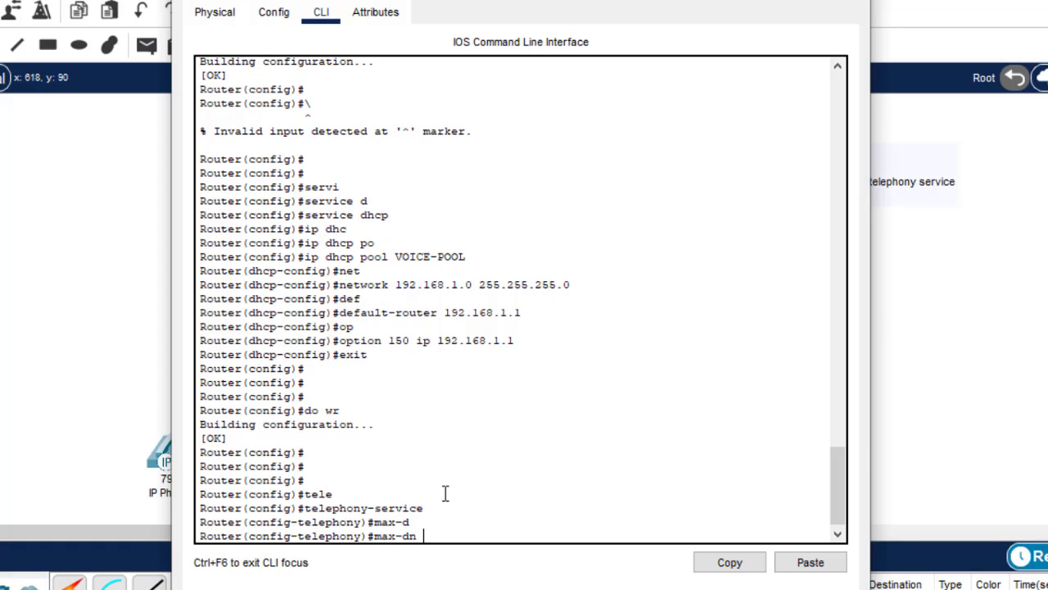
{"action": "type", "text": "5"}
{"action": "left_click_drag", "start_coordinate": [431, 535], "coordinate": [377, 532]}
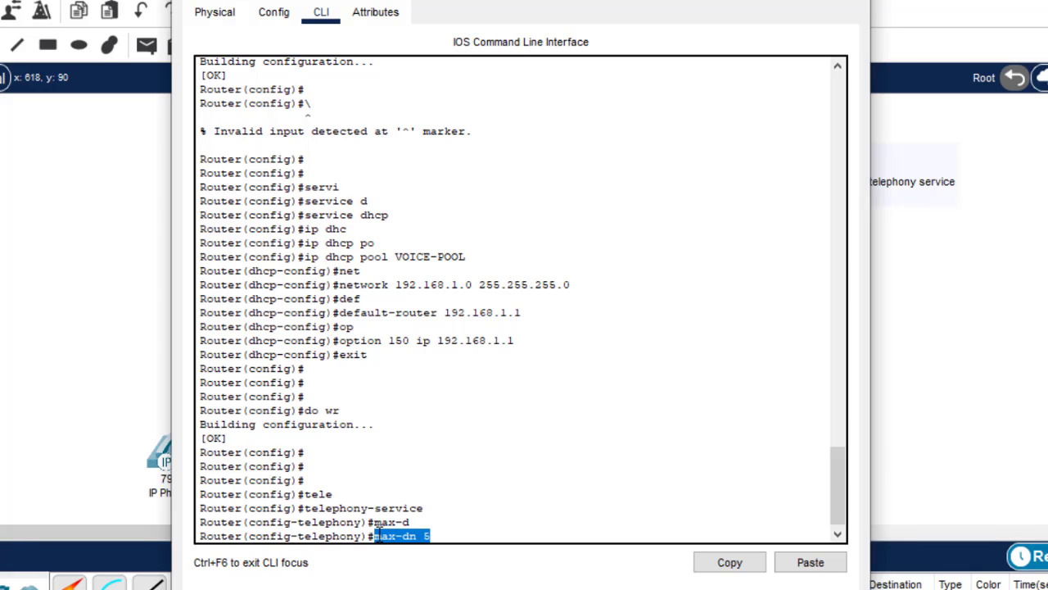
{"action": "left_click", "coordinate": [460, 534]}
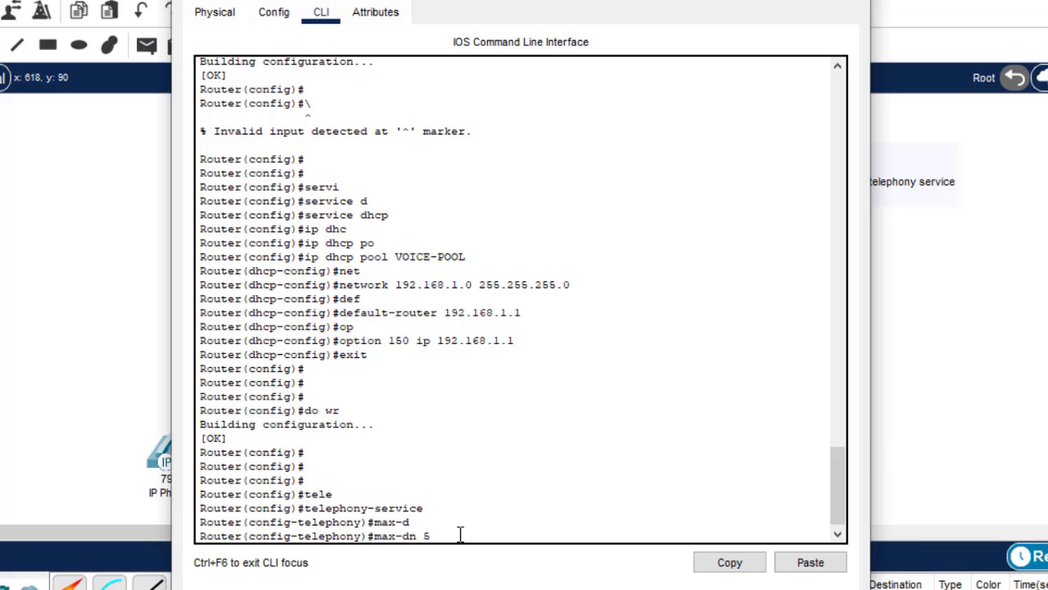
{"action": "key", "text": "Return"}
Set the maximum number of phones to 5 with the max-ephones command, checking the phones in the topology.
{"action": "type", "text": "ma"}
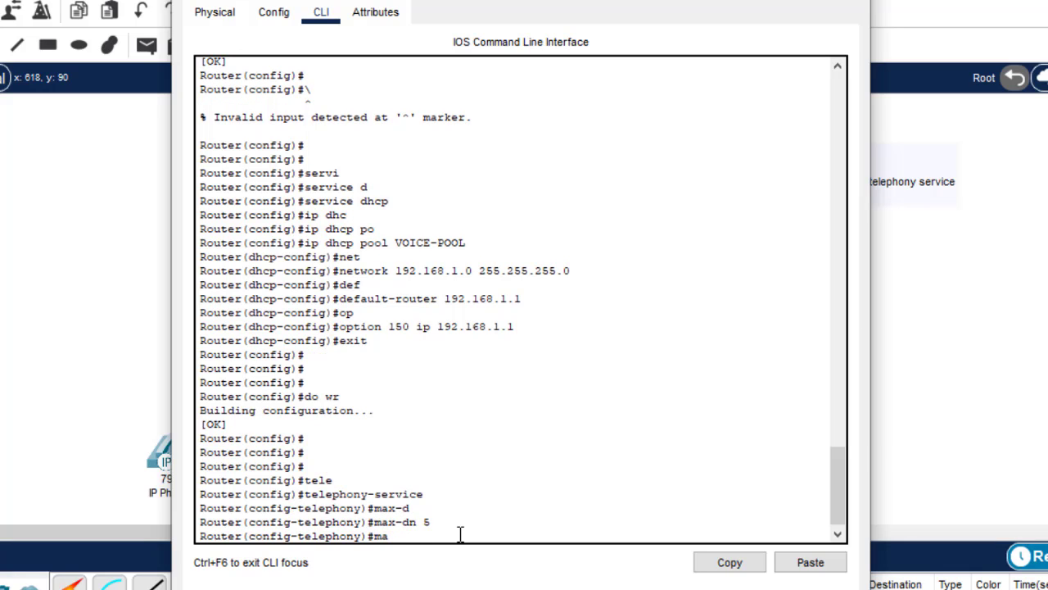
{"action": "type", "text": "x-eph"}
{"action": "key", "text": "Tab"}
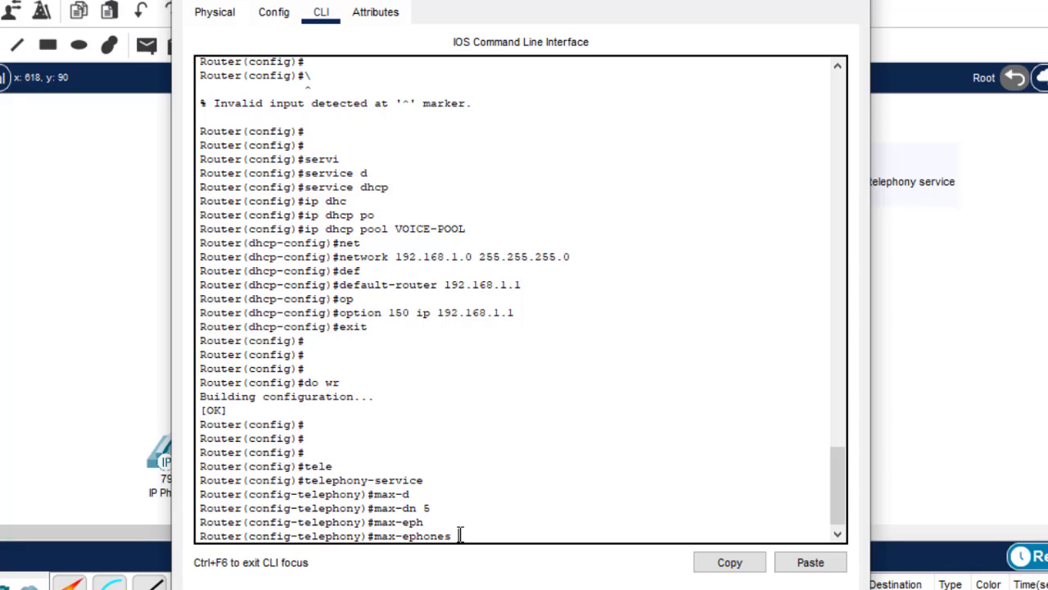
{"action": "type", "text": "5"}
{"action": "left_click", "coordinate": [950, 343]}
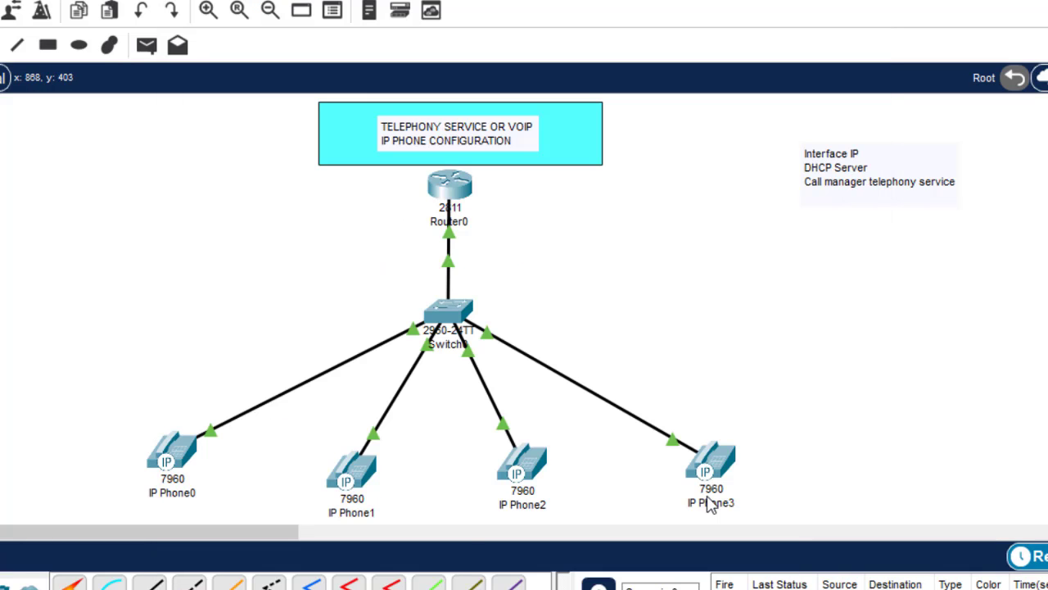
{"action": "left_click", "coordinate": [456, 189]}
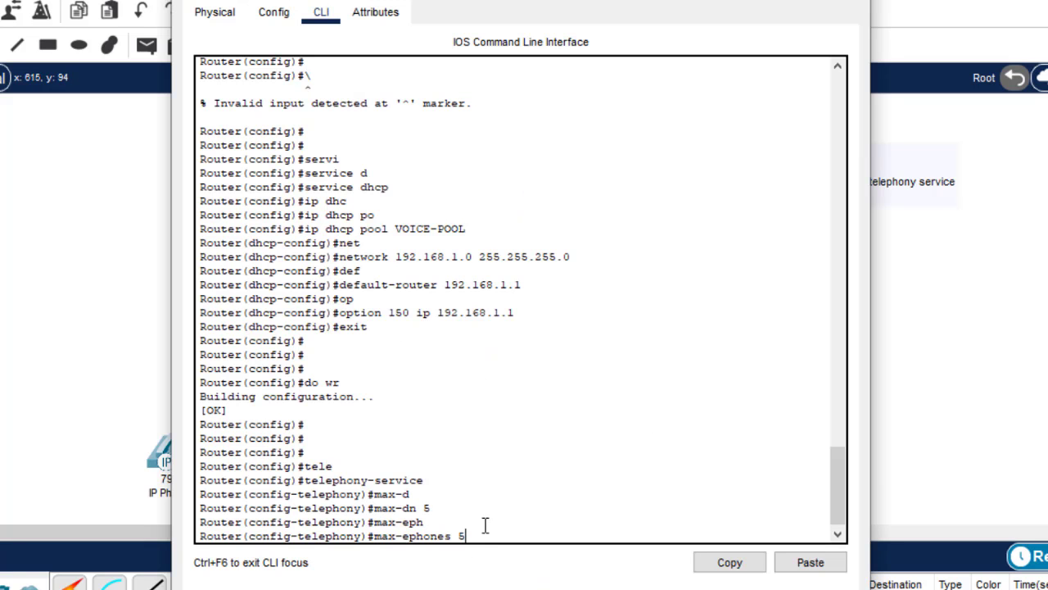
{"action": "key", "text": "Return"}
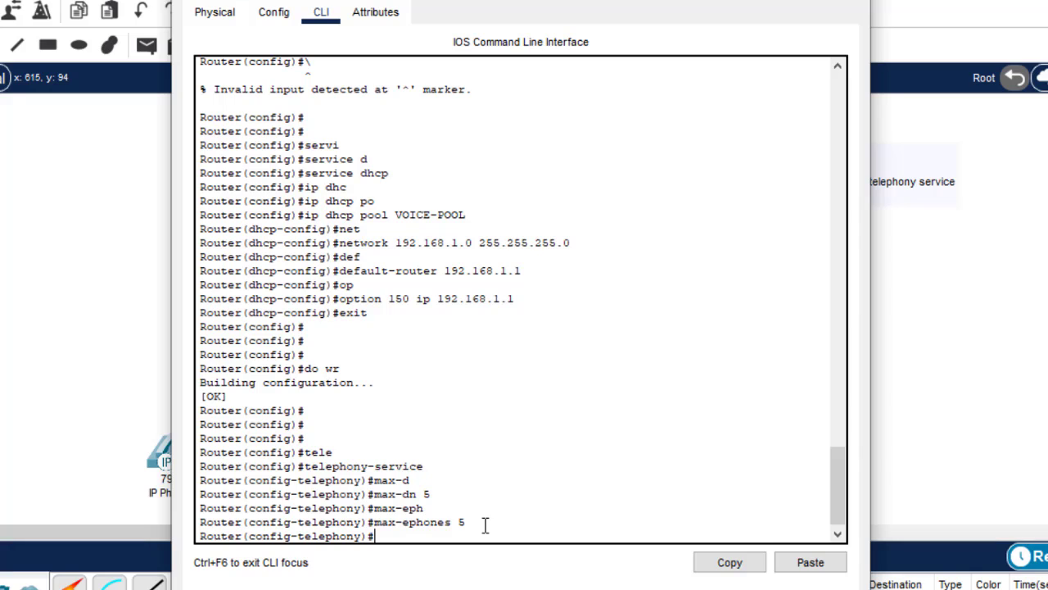
Set the telephony service's source address to 192.168.1.1 port 2000 with ip source-address, copying the address from the option 150 line.
{"action": "type", "text": "ip sou"}
{"action": "key", "text": "Tab"}
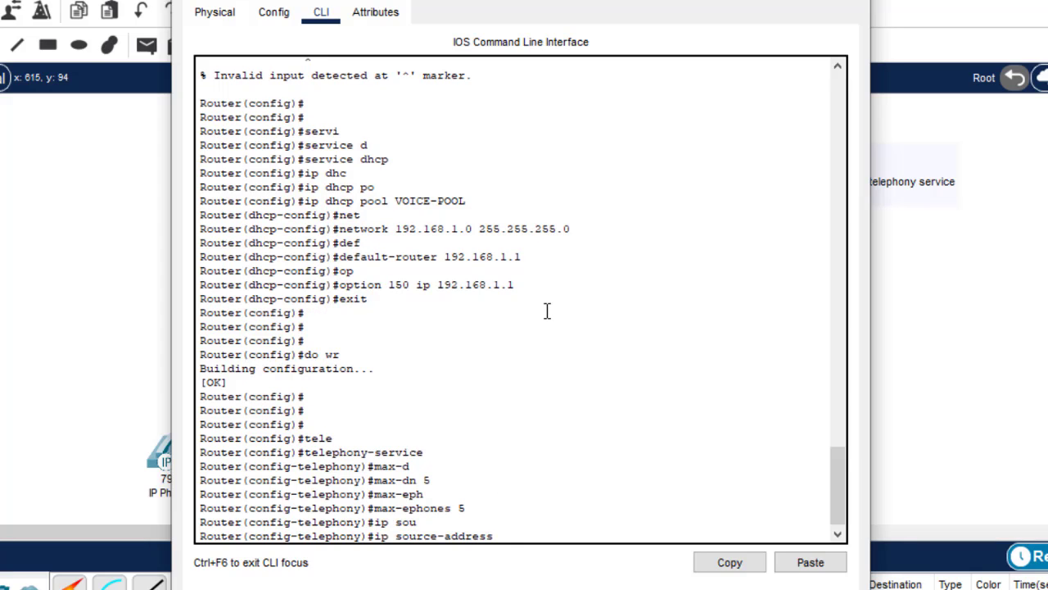
{"action": "left_click_drag", "start_coordinate": [514, 285], "coordinate": [439, 287]}
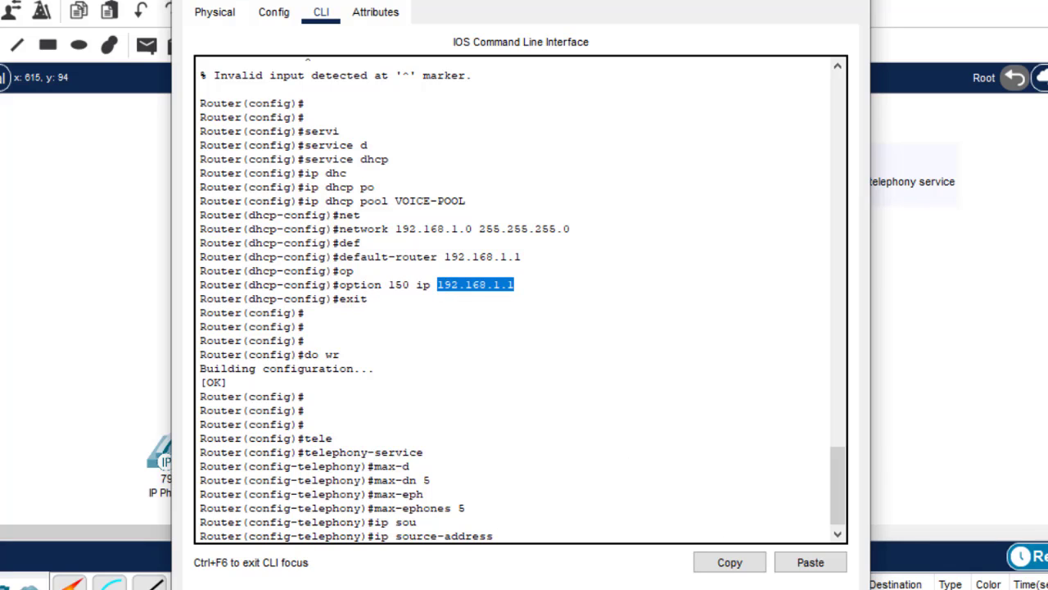
{"action": "left_click", "coordinate": [725, 567]}
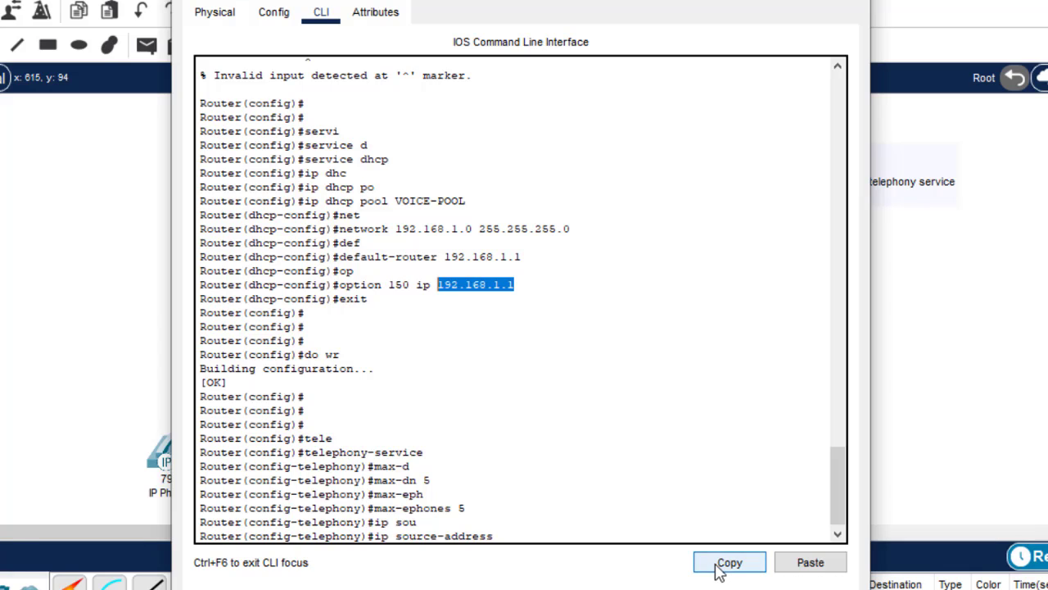
{"action": "left_click", "coordinate": [811, 563]}
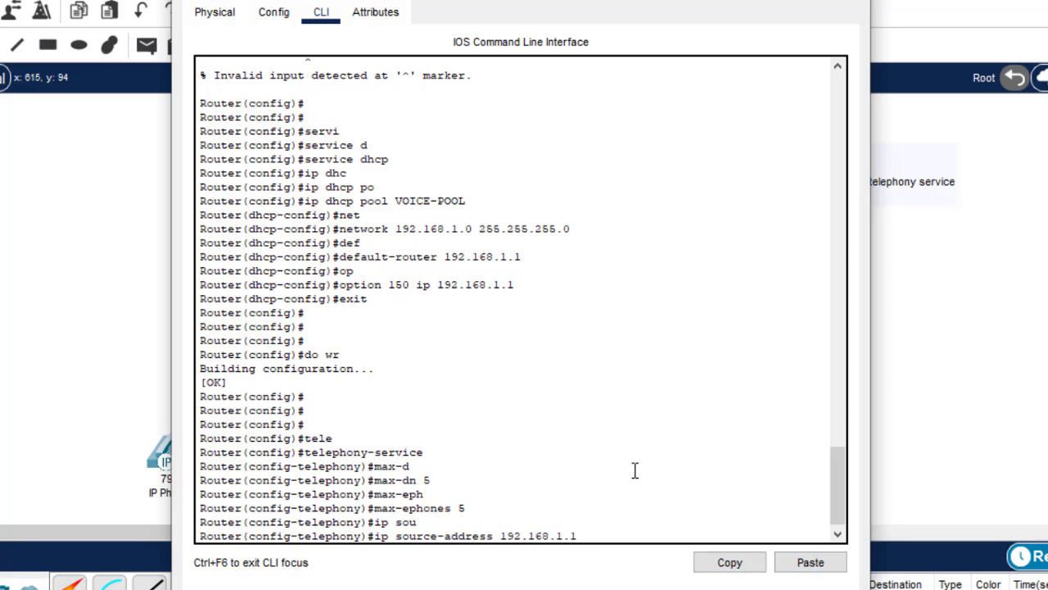
{"action": "type", "text": "sour"}
{"action": "key", "text": "BackSpace"}
{"action": "key", "text": "BackSpace"}
{"action": "type", "text": "por"}
{"action": "key", "text": "Tab"}
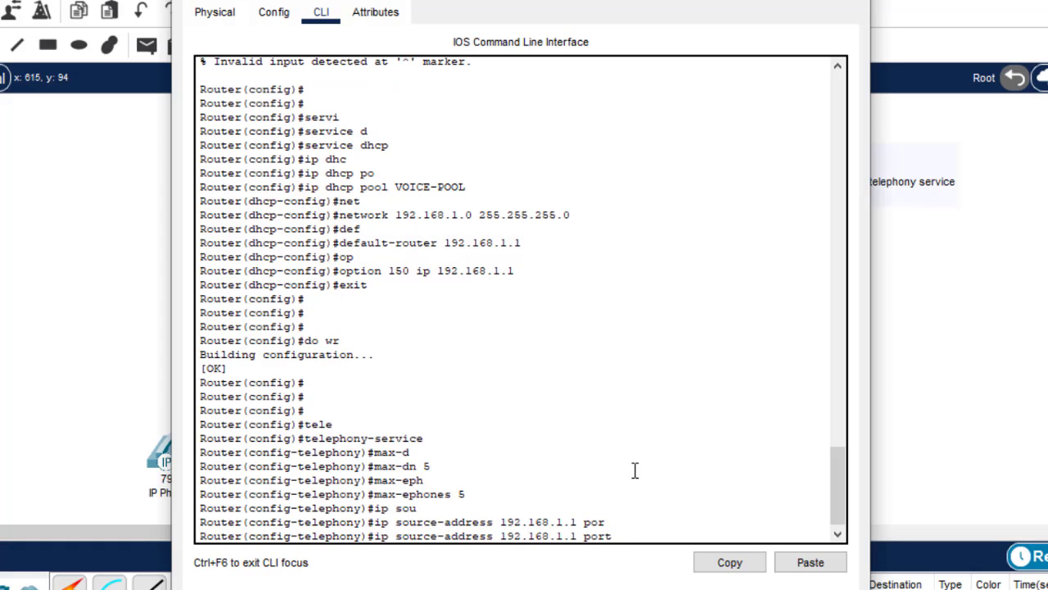
{"action": "type", "text": "2000"}
{"action": "key", "text": "Return"}
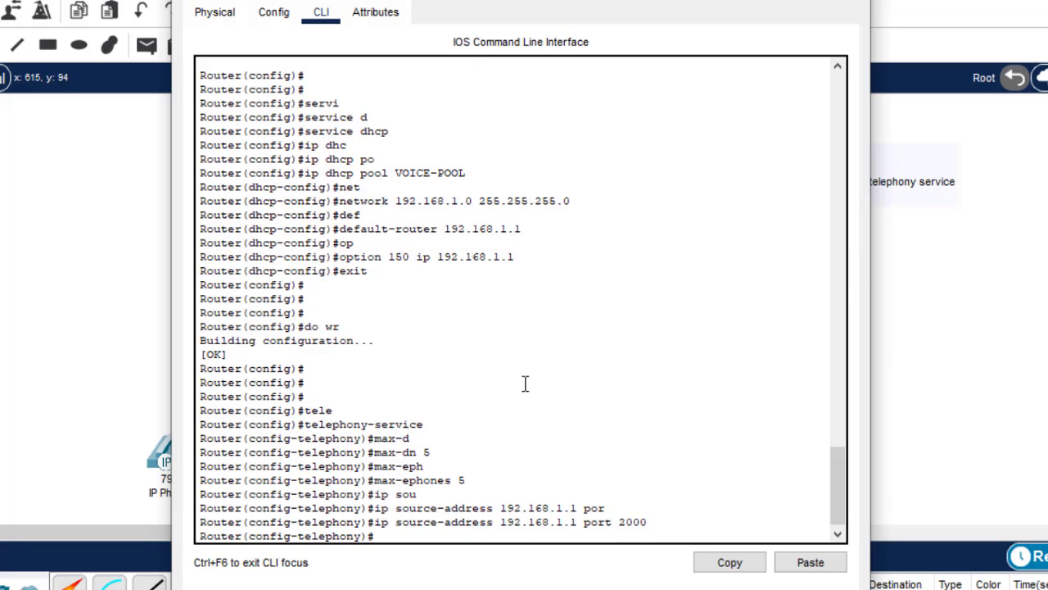
{"action": "left_click", "coordinate": [912, 328]}
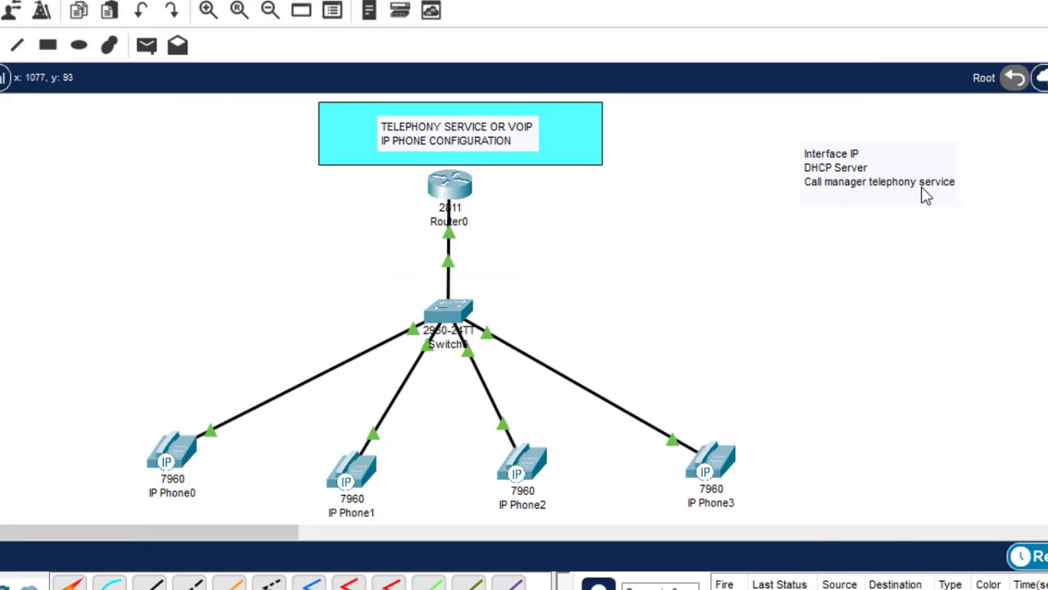
Review the telephony-service, max-dn, max-ephones and ip source-address commands entered in Router0's command line.
{"action": "left_click", "coordinate": [459, 189]}
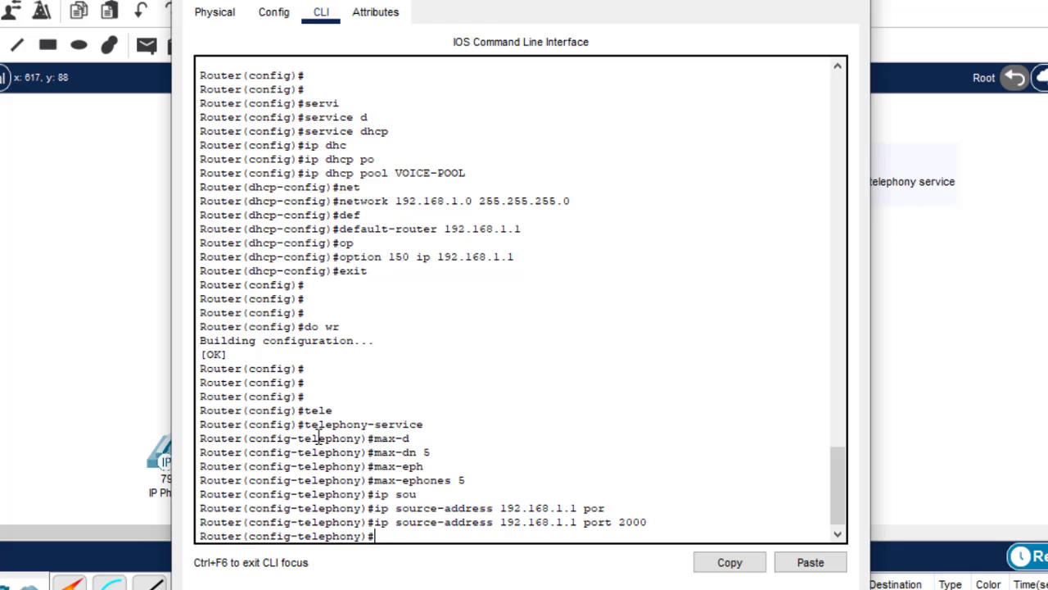
{"action": "left_click_drag", "start_coordinate": [424, 424], "coordinate": [306, 424]}
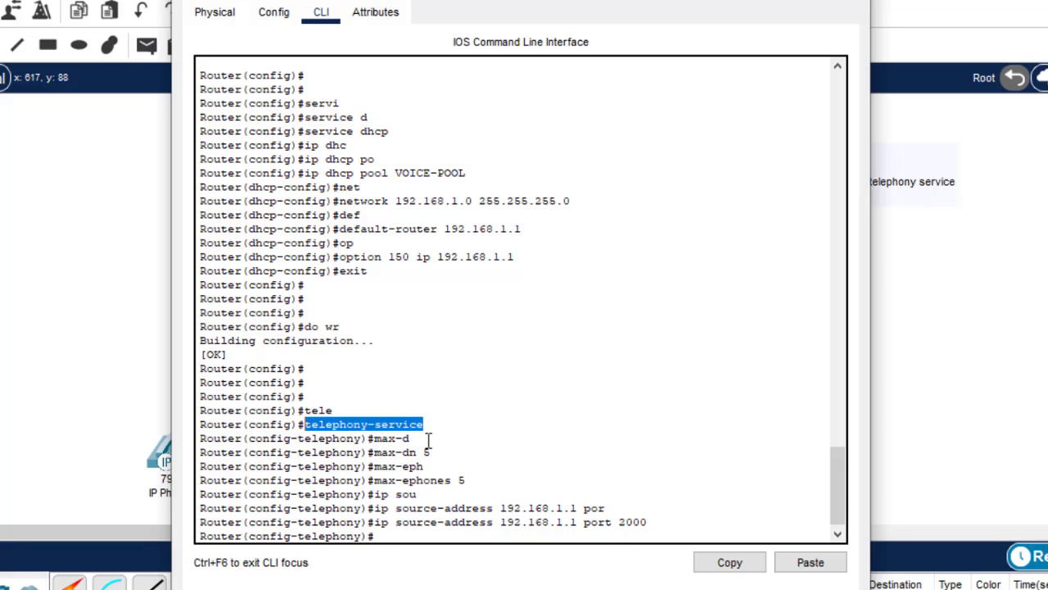
{"action": "left_click_drag", "start_coordinate": [431, 452], "coordinate": [375, 452]}
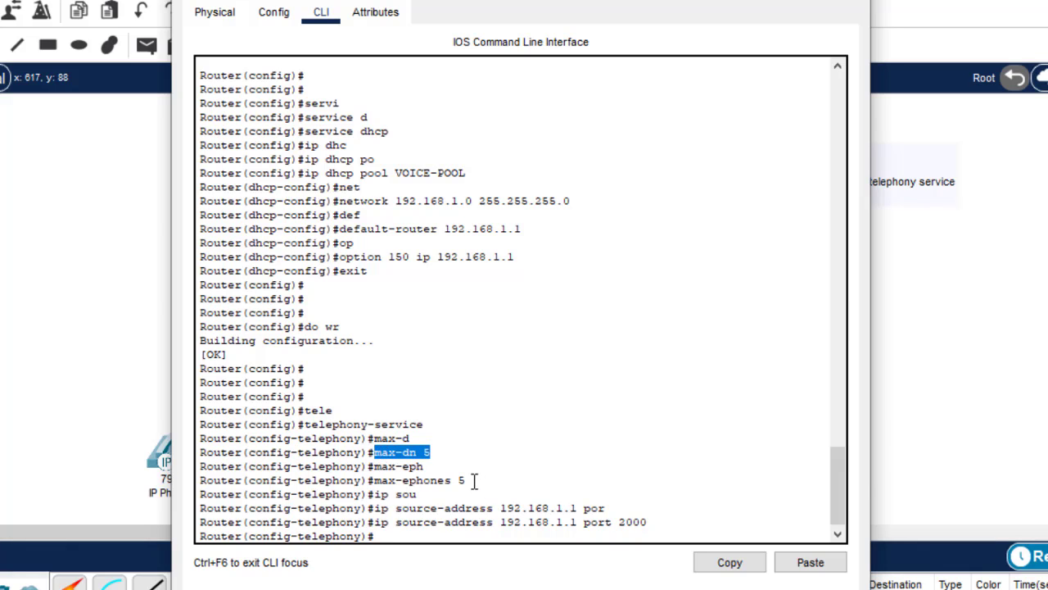
{"action": "left_click_drag", "start_coordinate": [466, 480], "coordinate": [376, 472]}
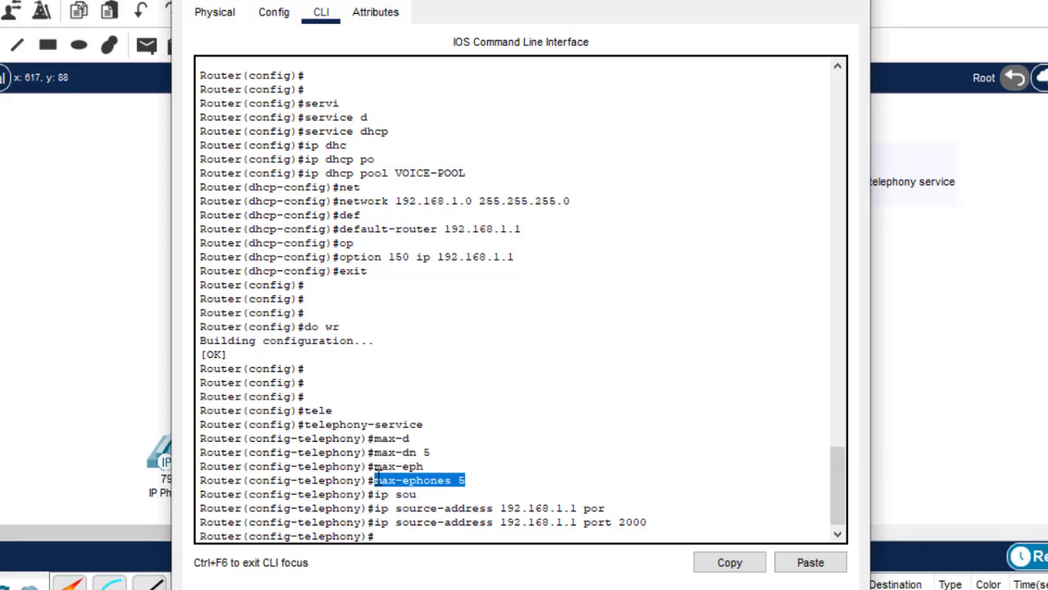
{"action": "left_click", "coordinate": [640, 521]}
{"action": "left_click_drag", "start_coordinate": [639, 521], "coordinate": [620, 513]}
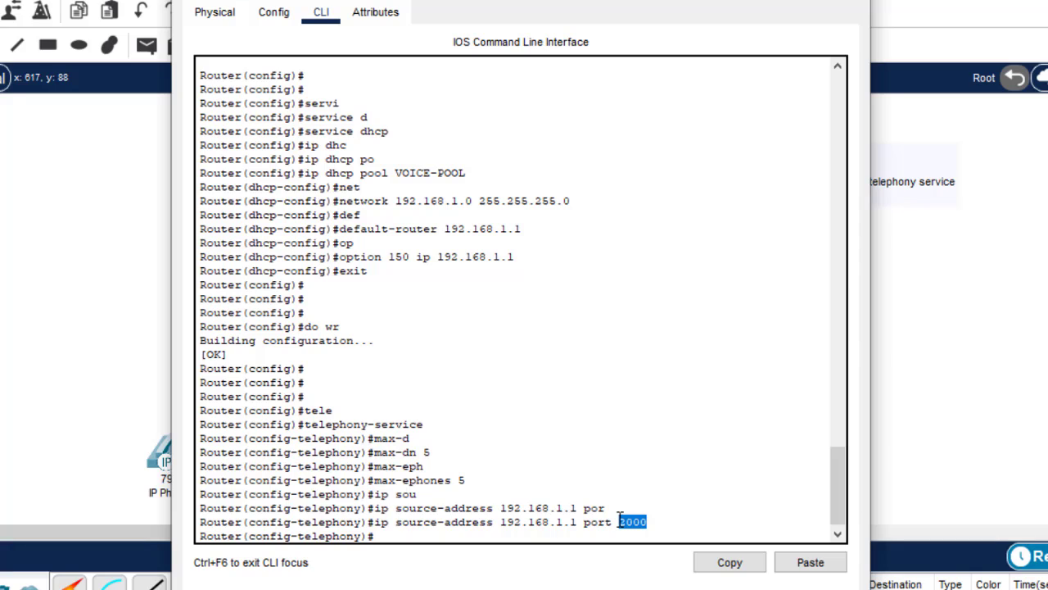
{"action": "left_click", "coordinate": [620, 521]}
{"action": "left_click_drag", "start_coordinate": [653, 522], "coordinate": [621, 523]}
{"action": "left_click", "coordinate": [485, 522]}
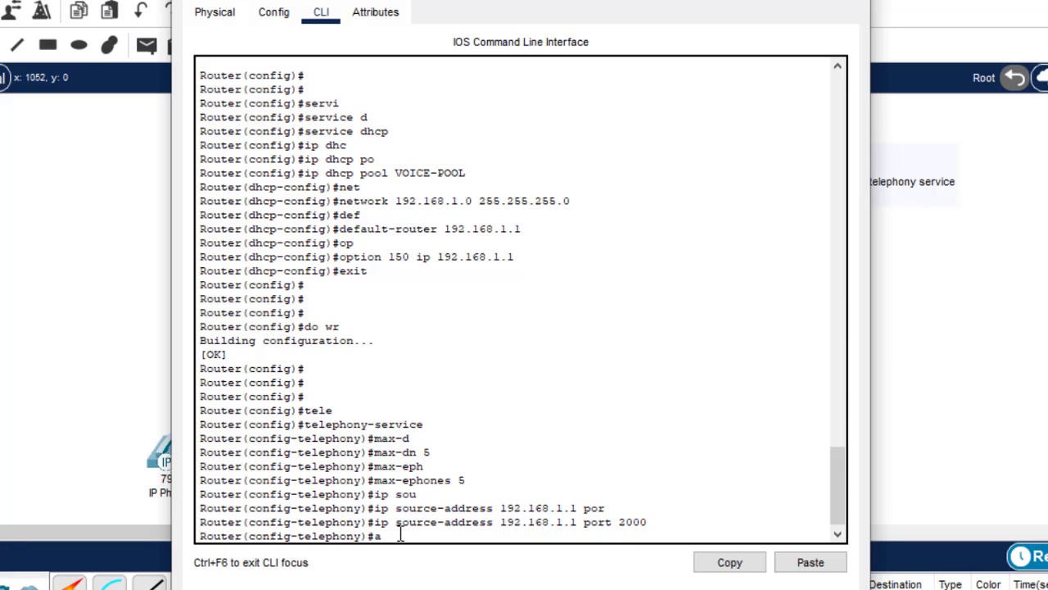
Auto-assign directory numbers 1 to 5 to the phones in the router's telephony service.
{"action": "type", "text": "uto"}
{"action": "key", "text": "Tab"}
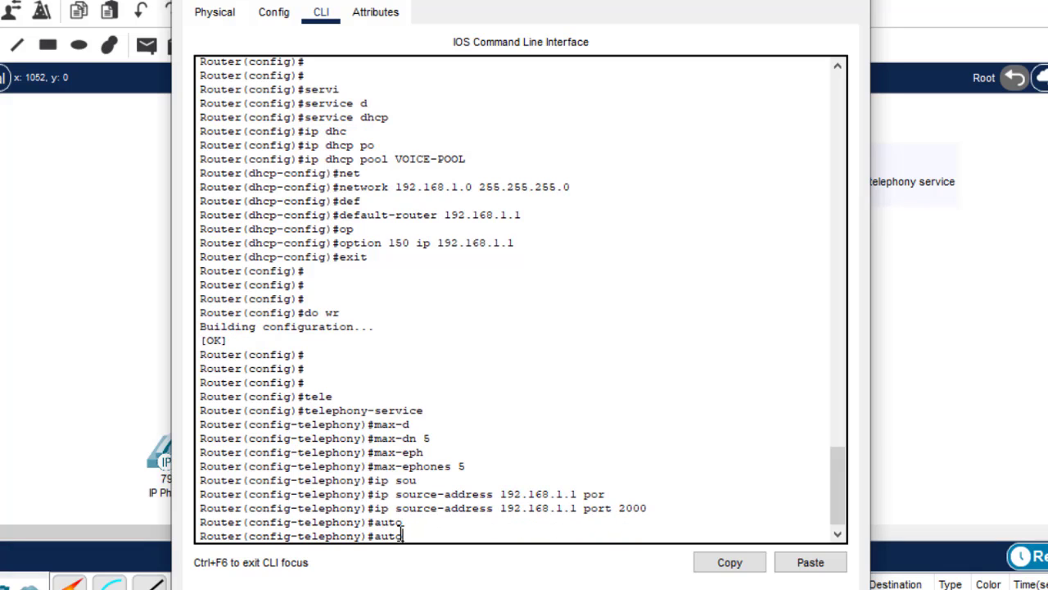
{"action": "key", "text": "BackSpace"}
{"action": "key", "text": "BackSpace"}
{"action": "key", "text": "BackSpace"}
{"action": "key", "text": "BackSpace"}
{"action": "type", "text": "auto assign 1 to 5"}
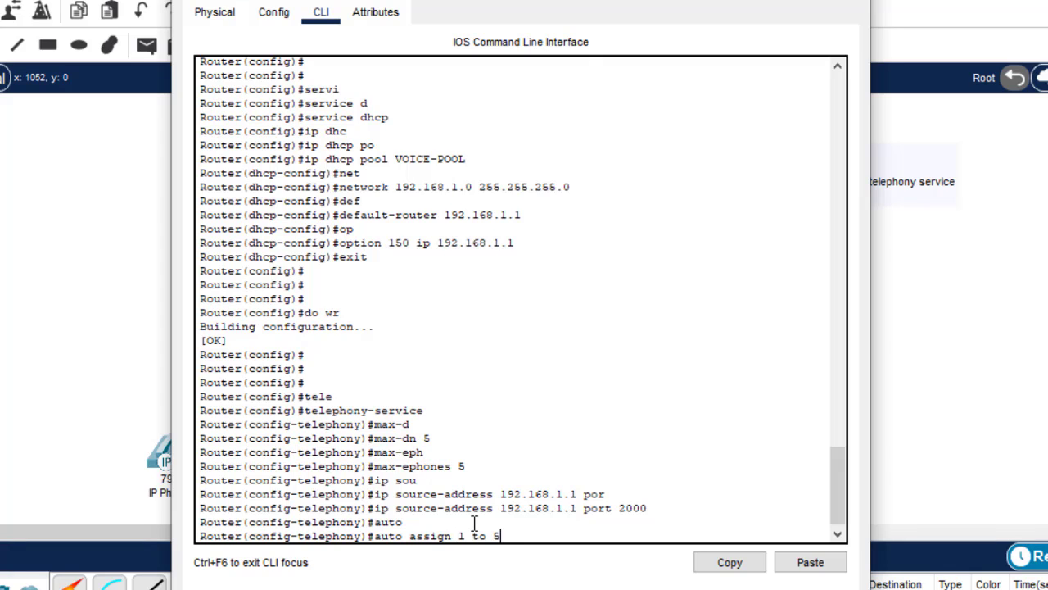
{"action": "key", "text": "Return"}
Add a second auto assign command for range 4 to 6, and check both auto assign lines.
{"action": "key", "text": "Up"}
{"action": "key", "text": "BackSpace"}
{"action": "key", "text": "BackSpace"}
{"action": "key", "text": "BackSpace"}
{"action": "key", "text": "BackSpace"}
{"action": "key", "text": "BackSpace"}
{"action": "key", "text": "BackSpace"}
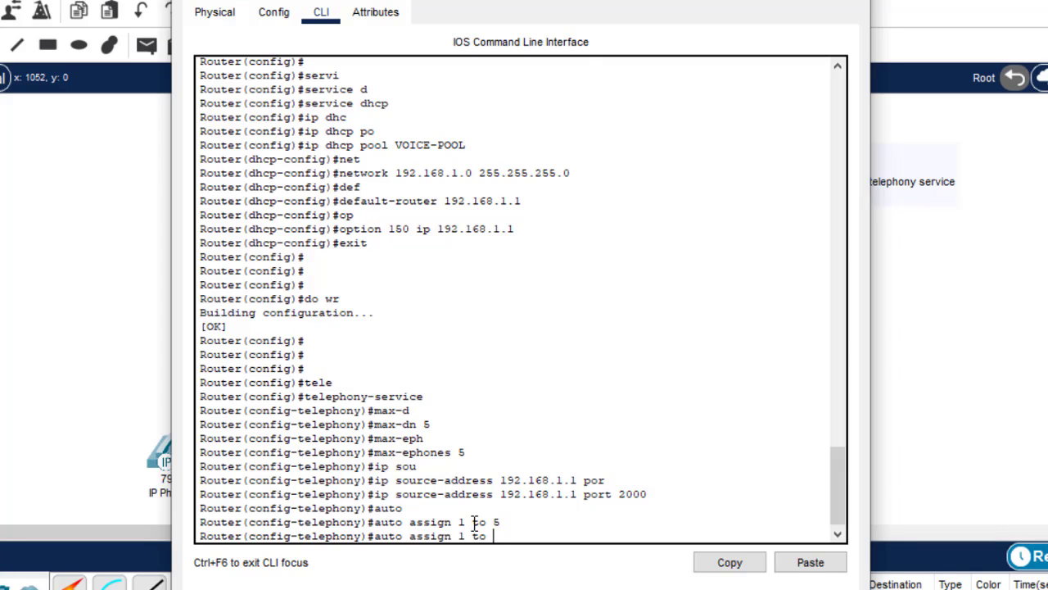
{"action": "type", "text": "4 to 6"}
{"action": "key", "text": "Return"}
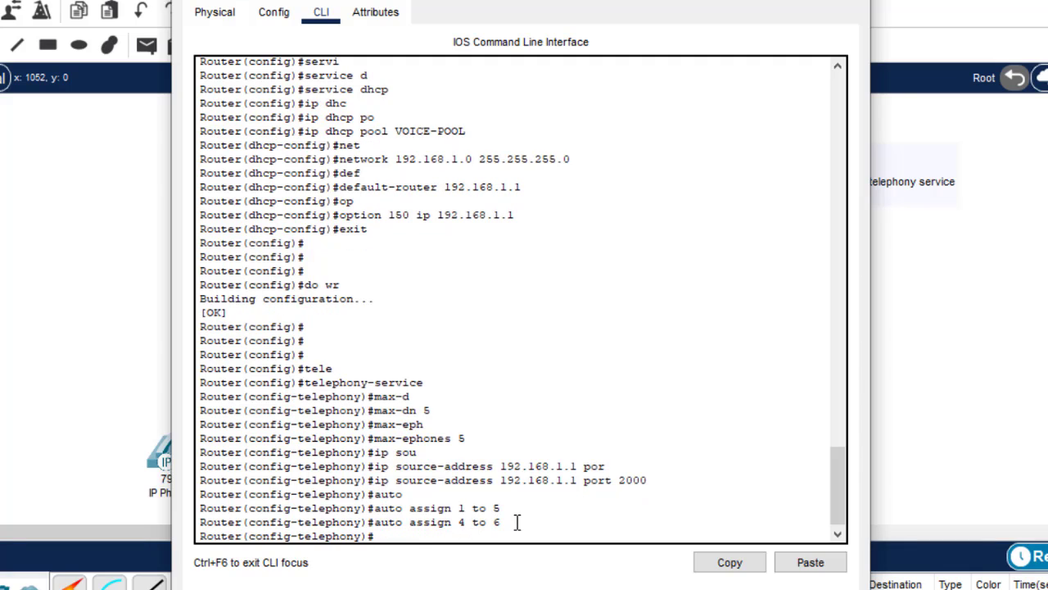
{"action": "left_click_drag", "start_coordinate": [507, 526], "coordinate": [380, 510]}
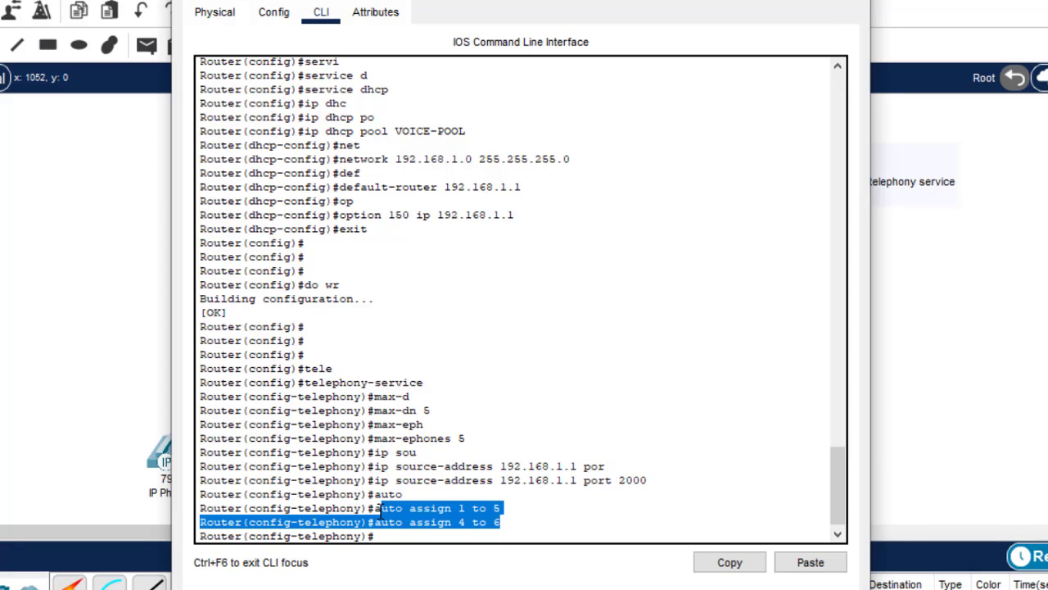
{"action": "left_click", "coordinate": [389, 531]}
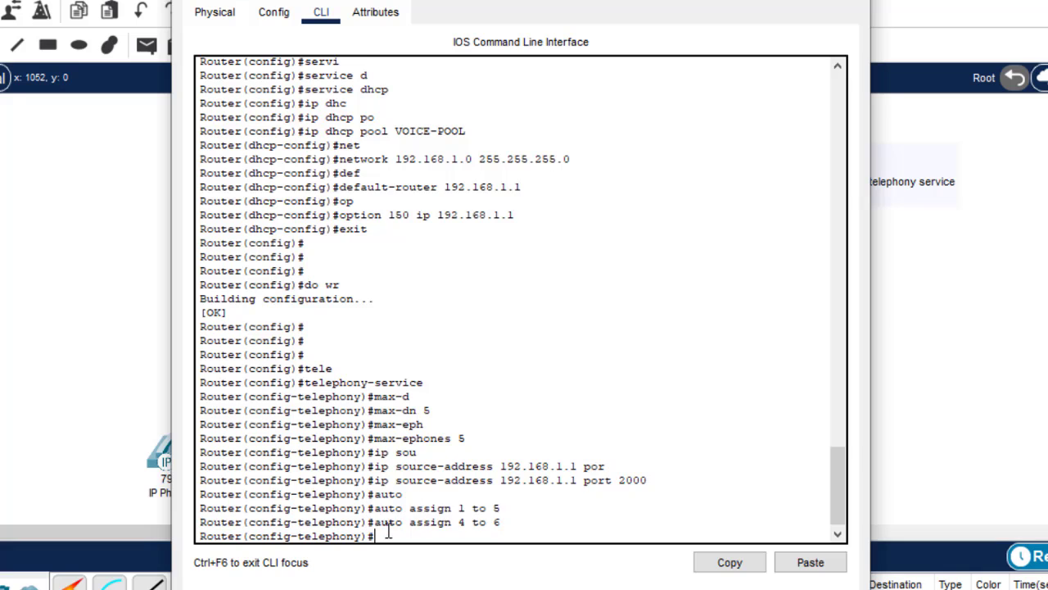
Exit telephony configuration mode and close Router0's window.
{"action": "key", "text": "Return"}
{"action": "key", "text": "Return"}
{"action": "key", "text": "Return"}
{"action": "type", "text": "exi"}
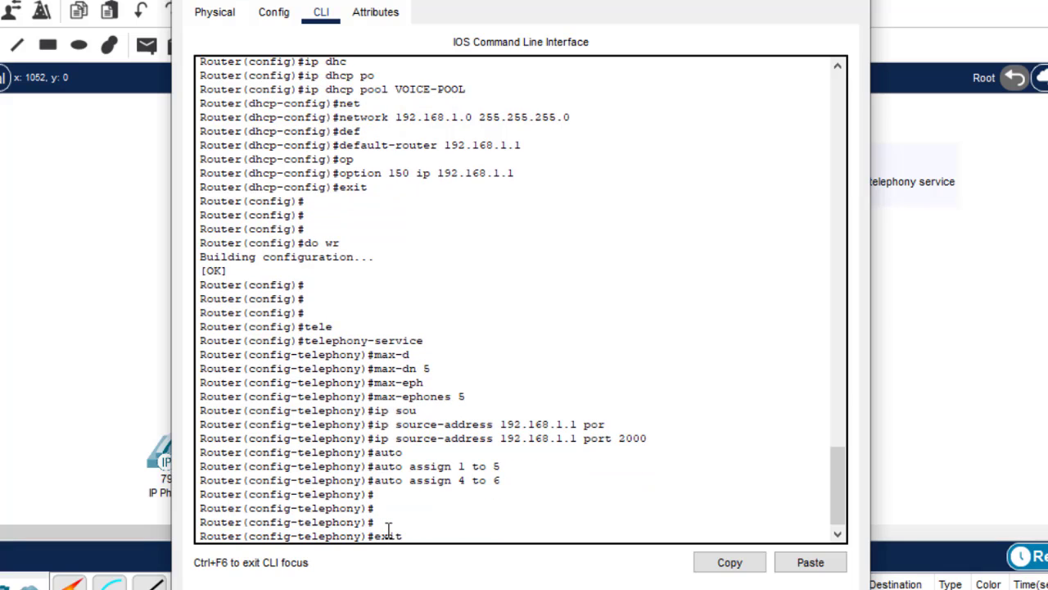
{"action": "type", "text": "t"}
{"action": "key", "text": "Return"}
{"action": "key", "text": "Return"}
{"action": "key", "text": "Return"}
{"action": "key", "text": "Return"}
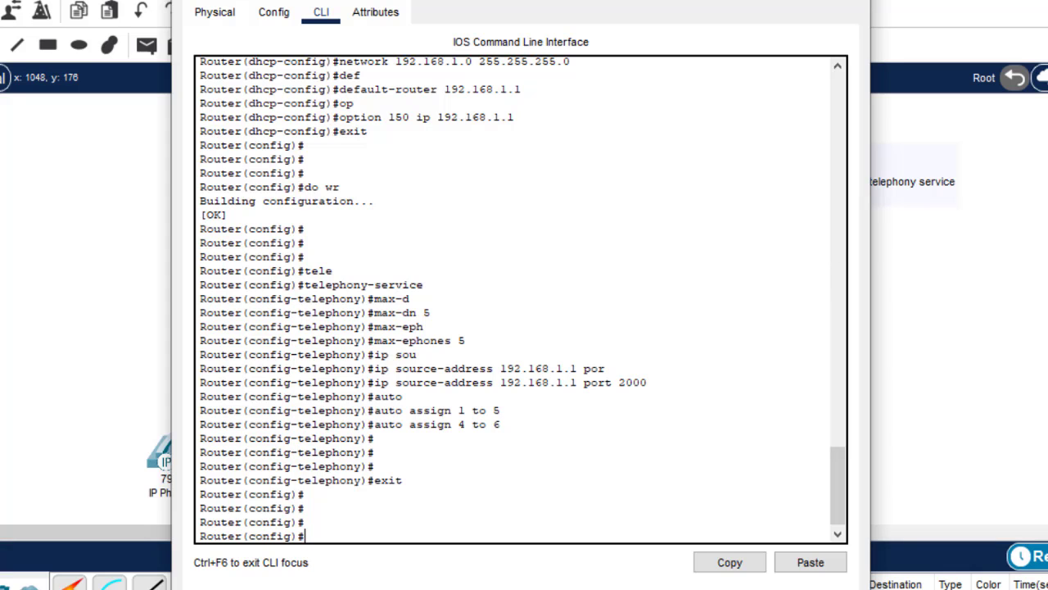
{"action": "key", "text": "alt+F4"}
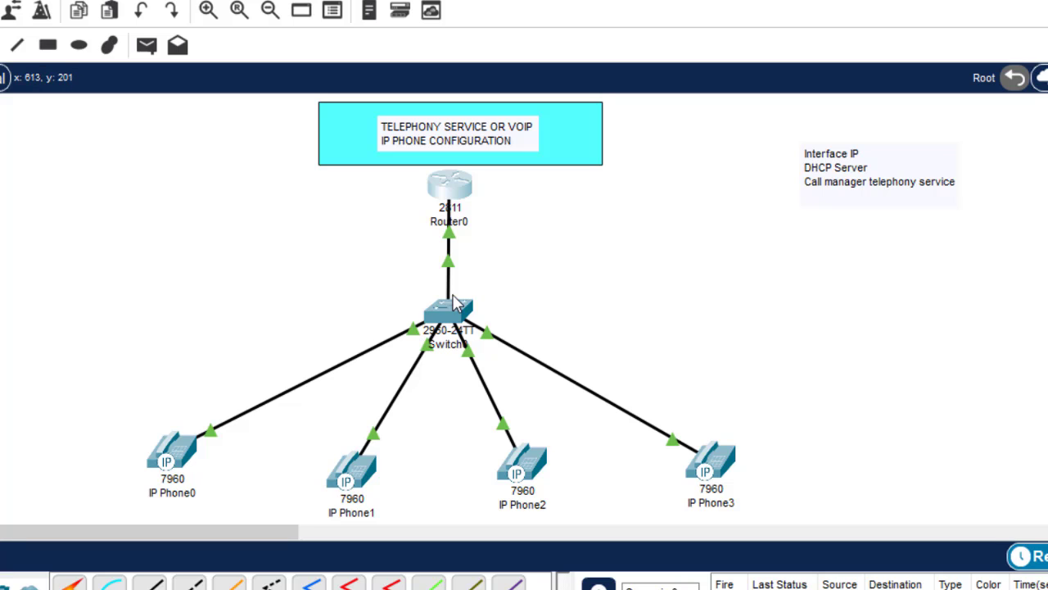
Insert the heading "Router" above the first line of the configuration note in the workspace.
{"action": "double_click", "coordinate": [912, 195]}
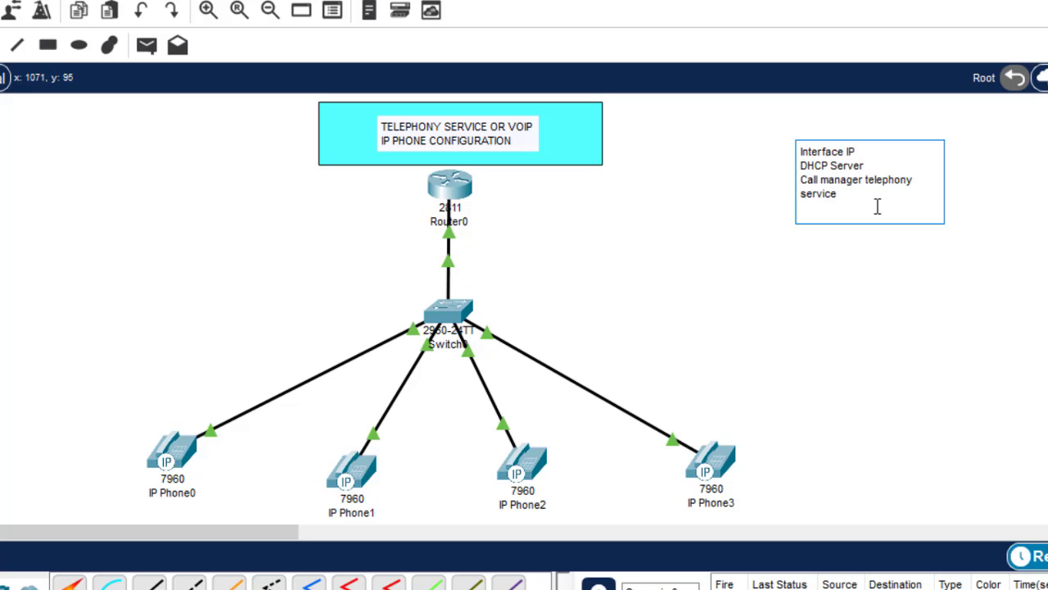
{"action": "left_click", "coordinate": [802, 152]}
{"action": "key", "text": "Return"}
{"action": "type", "text": "Router"}
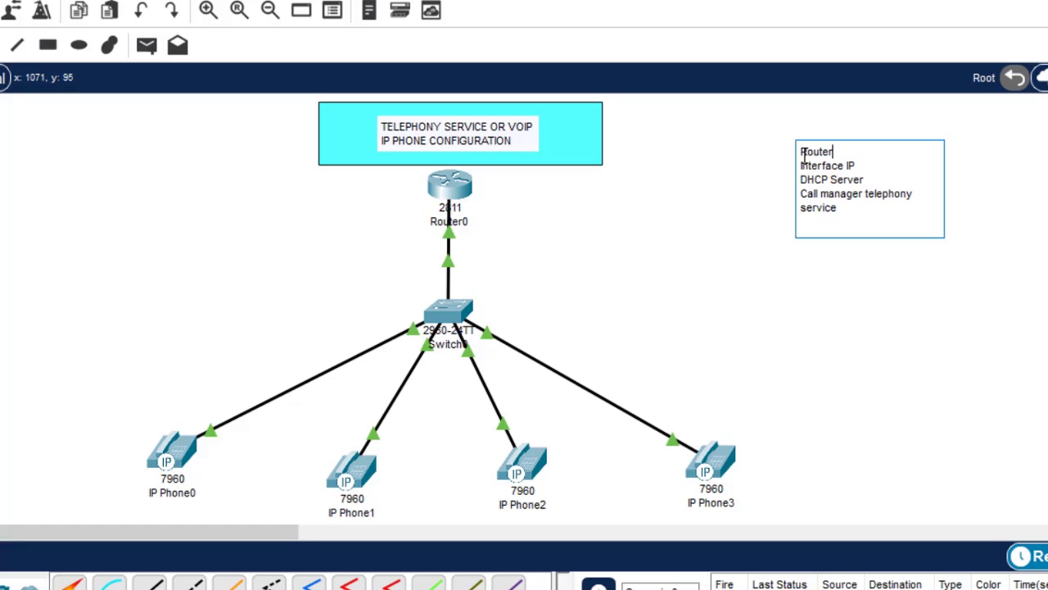
Number the note's items Interface IP, DHCP Server and Call manager telephony service as 1, 2 and 3.
{"action": "left_click", "coordinate": [800, 165]}
{"action": "type", "text": "1."}
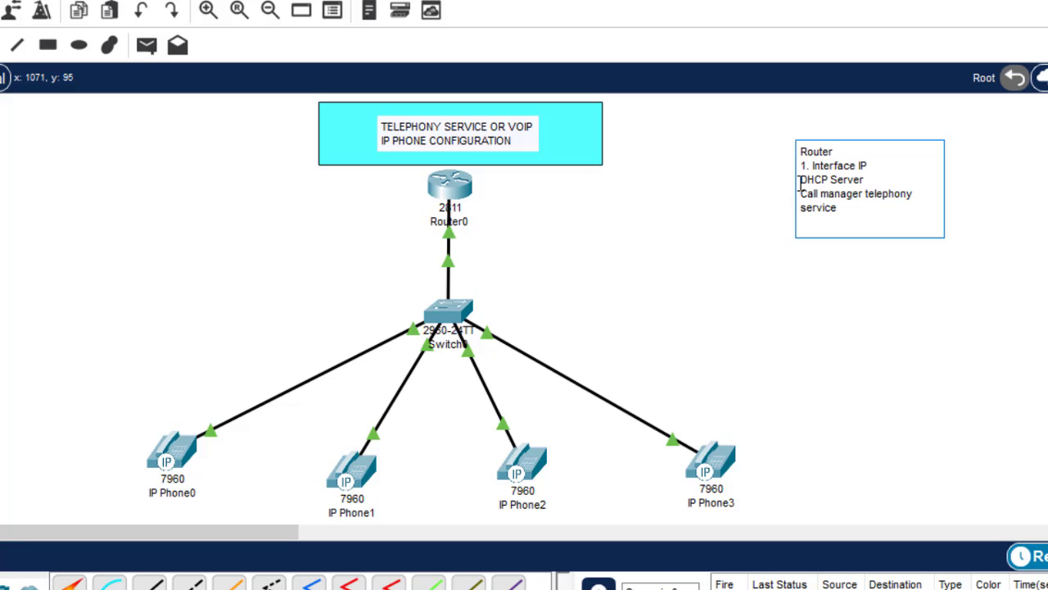
{"action": "left_click", "coordinate": [800, 180]}
{"action": "type", "text": "2."}
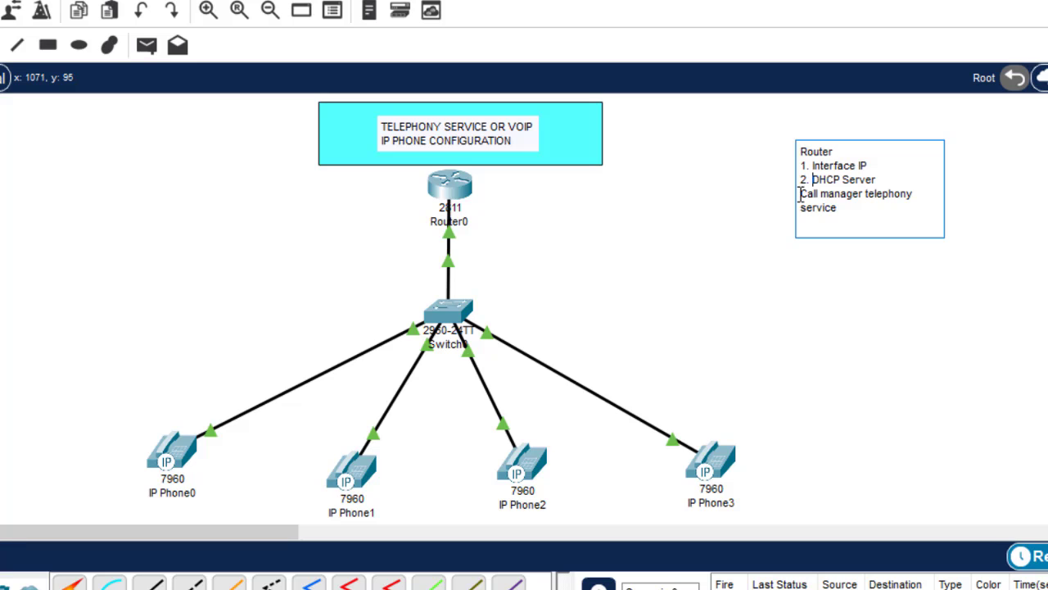
{"action": "left_click", "coordinate": [800, 193]}
{"action": "type", "text": "3."}
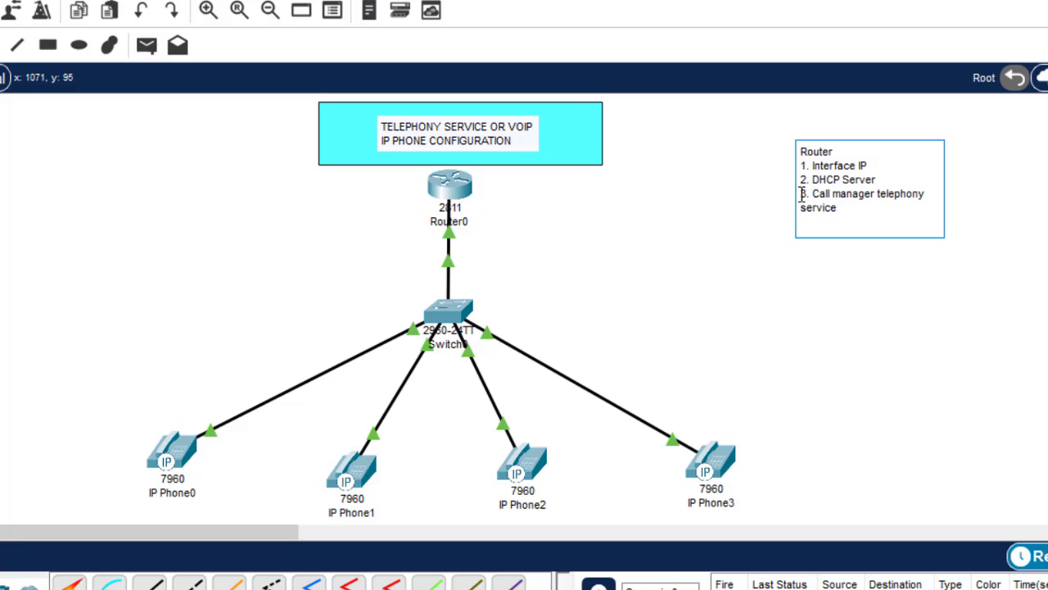
Add the heading "Switch" below the router items in the note, separated by a blank line.
{"action": "left_click", "coordinate": [852, 210]}
{"action": "key", "text": "Return"}
{"action": "key", "text": "Return"}
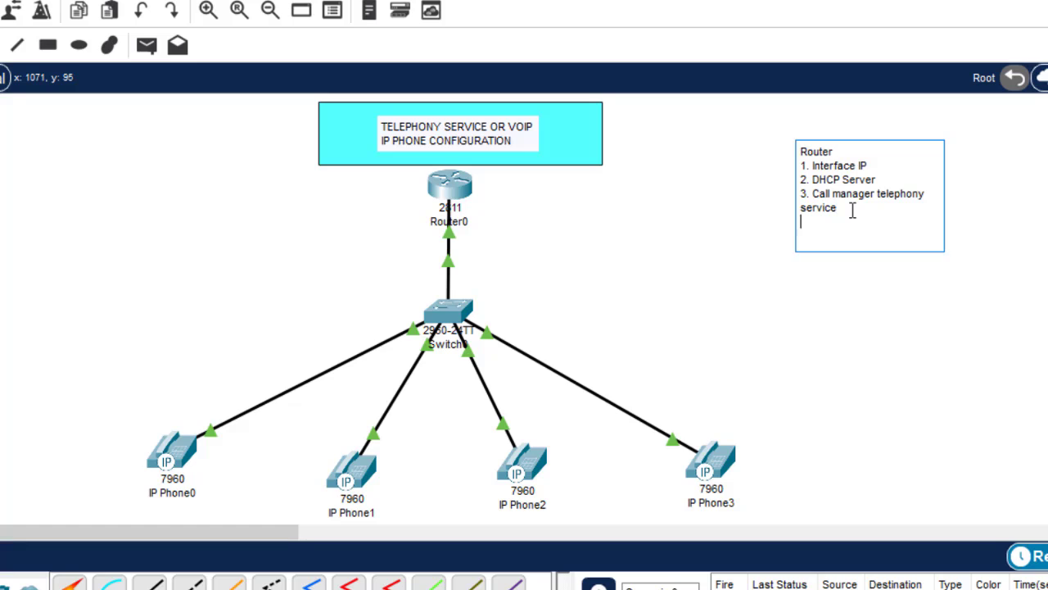
{"action": "type", "text": "Switch"}
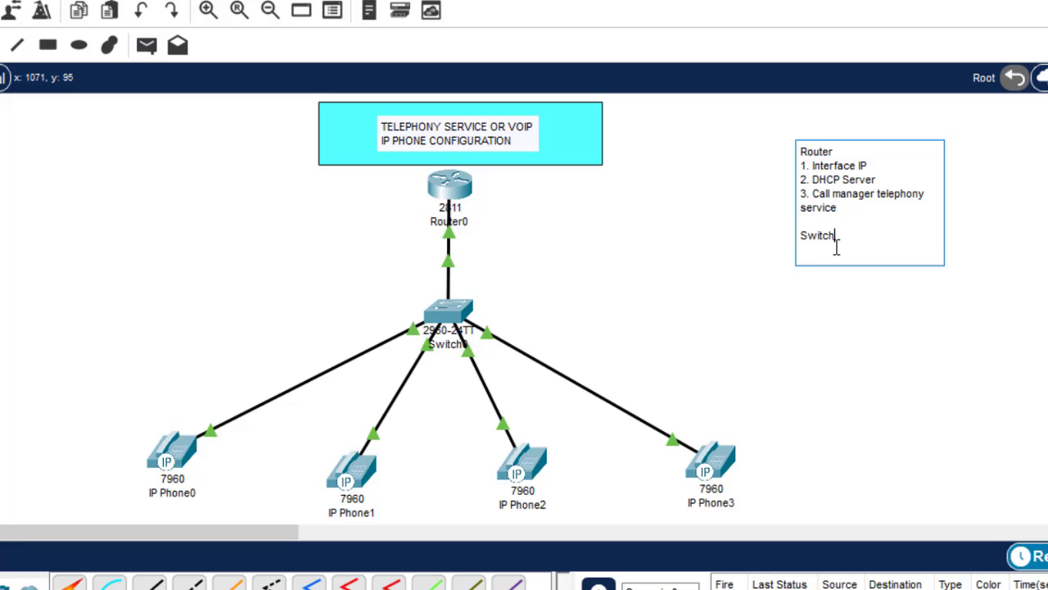
{"action": "left_click", "coordinate": [860, 348]}
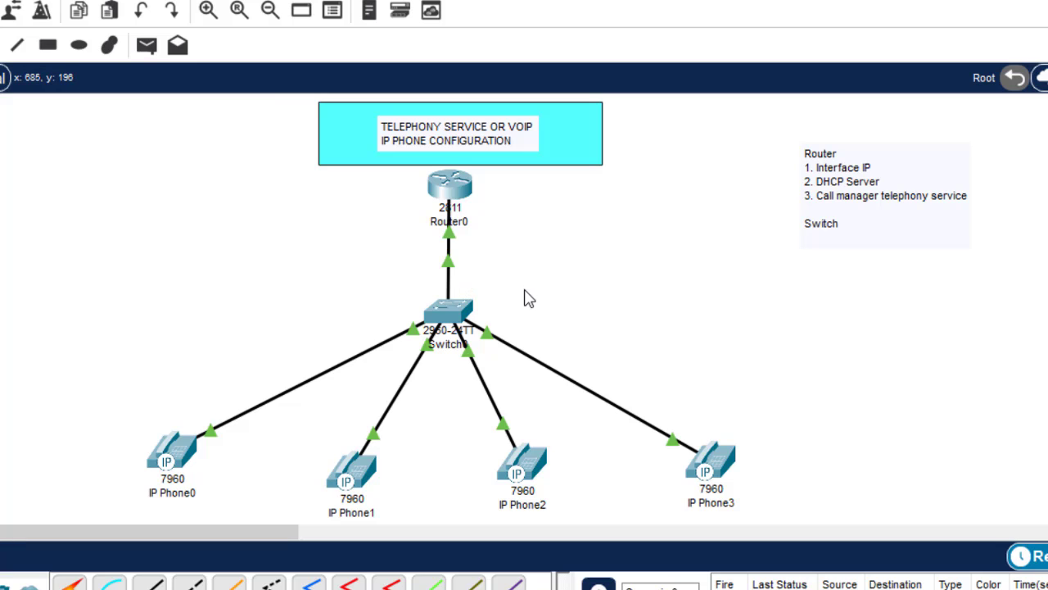
Open Switch0's command line and enter global configuration mode with en and conf t.
{"action": "mouse_move", "coordinate": [452, 272]}
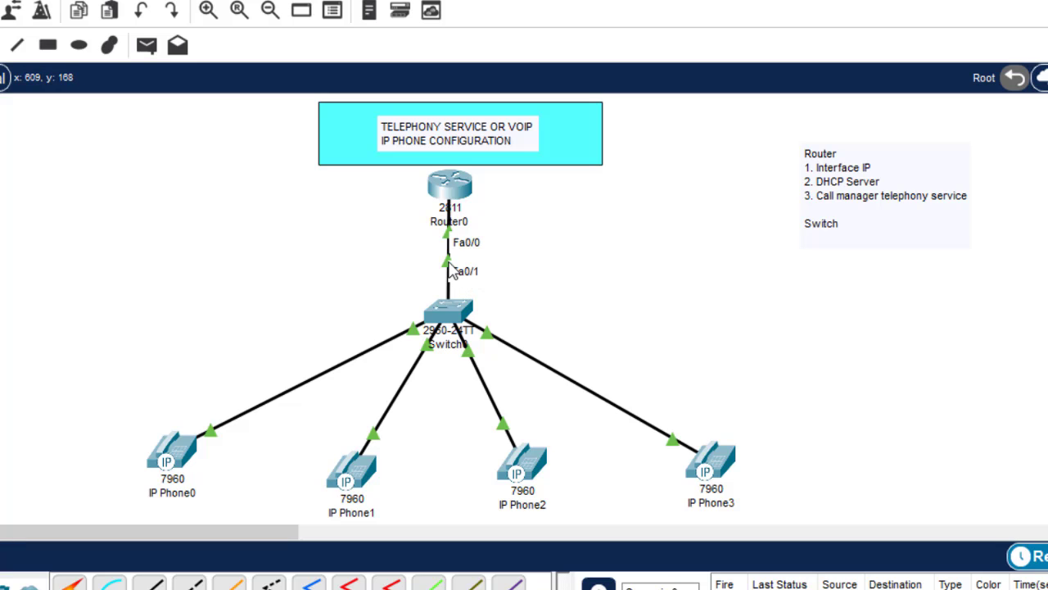
{"action": "left_click", "coordinate": [455, 321]}
{"action": "left_click", "coordinate": [321, 11]}
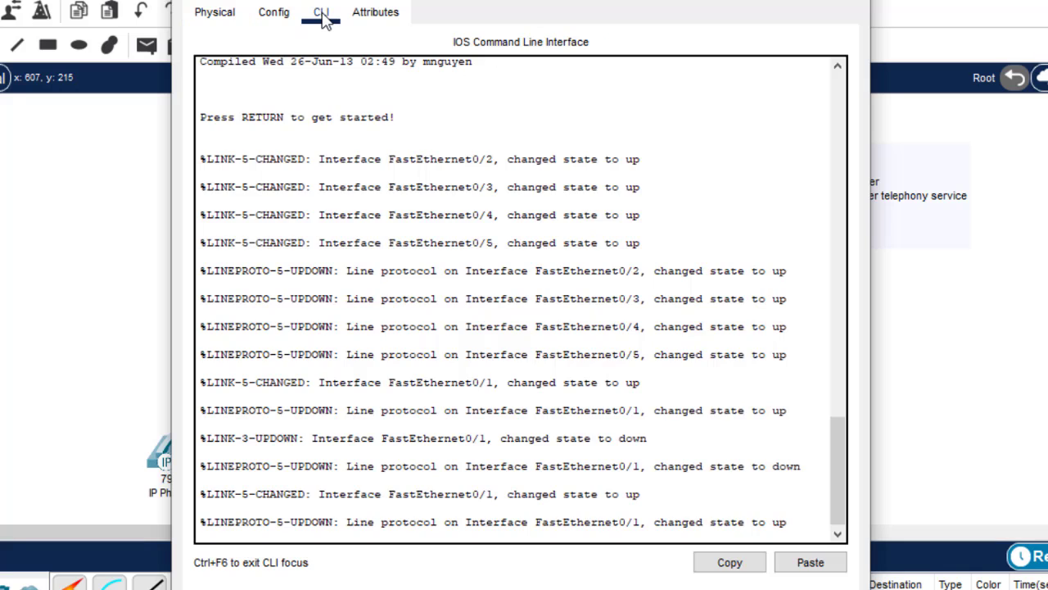
{"action": "key", "text": "Return"}
{"action": "key", "text": "Return"}
{"action": "key", "text": "Return"}
{"action": "type", "text": "en"}
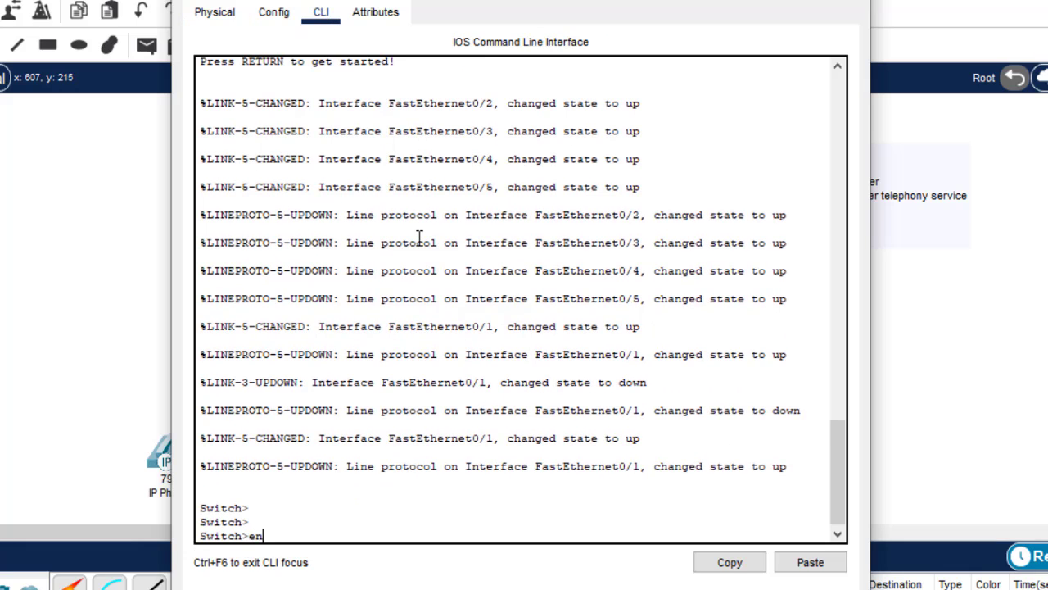
{"action": "key", "text": "Return"}
{"action": "type", "text": "conf t"}
{"action": "key", "text": "Return"}
{"action": "key", "text": "Return"}
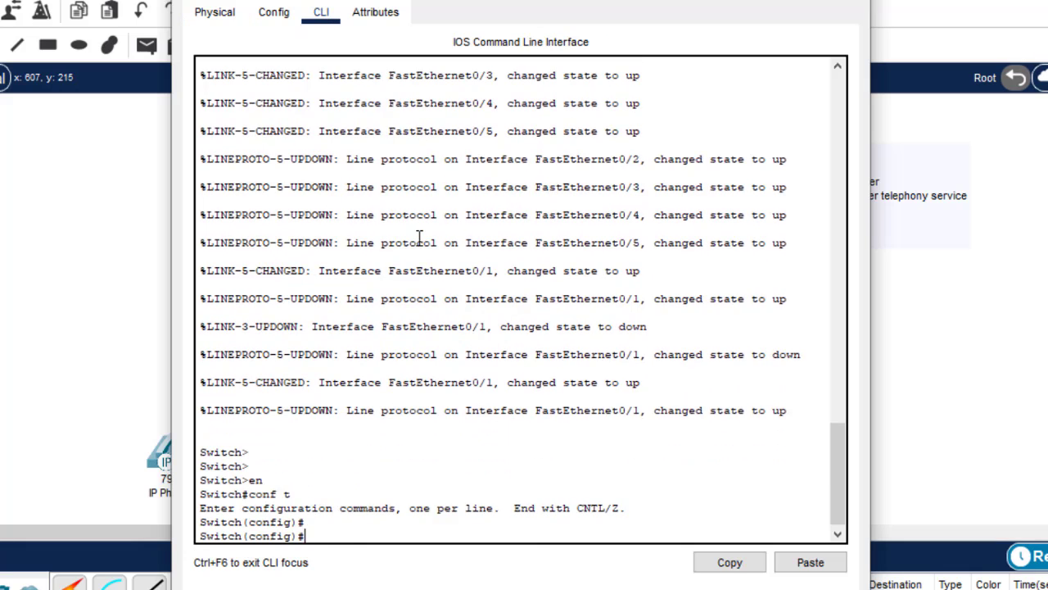
{"action": "key", "text": "Return"}
Enter interface range configuration mode for switch ports fa0/1-5 with the int range command.
{"action": "type", "text": "int"}
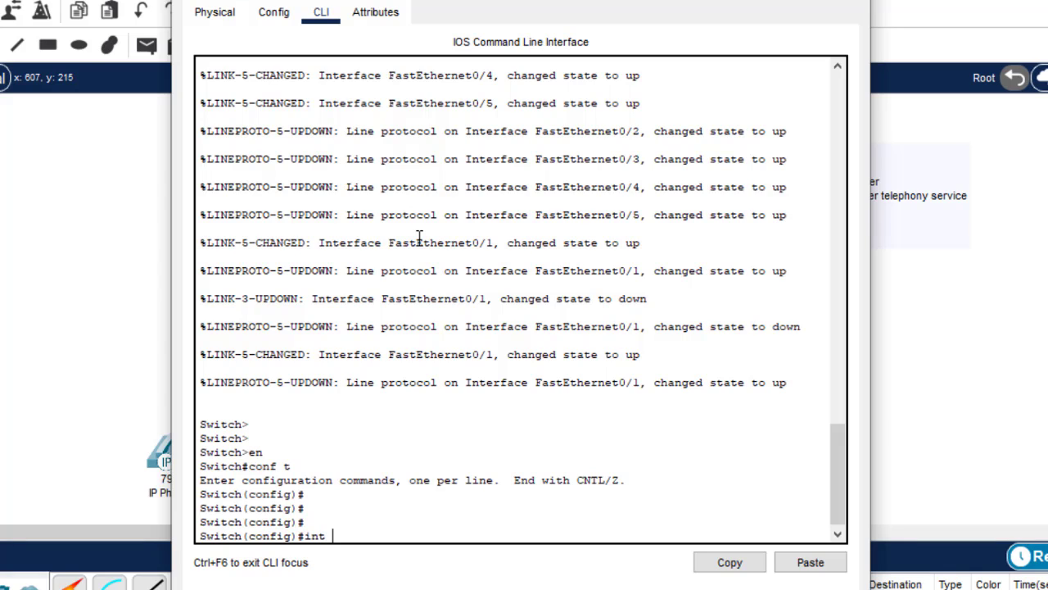
{"action": "type", "text": " fa0/1-5"}
{"action": "key", "text": "Return"}
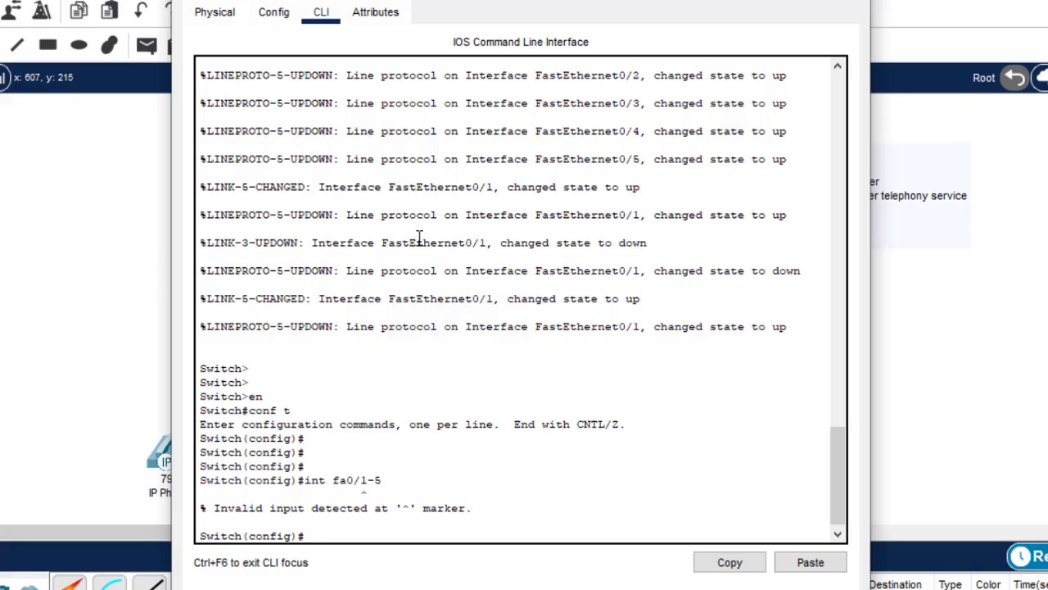
{"action": "key", "text": "Up"}
{"action": "key", "text": "Left"}
{"action": "key", "text": "Left"}
{"action": "key", "text": "Left"}
{"action": "key", "text": "Left"}
{"action": "key", "text": "Left"}
{"action": "type", "text": "range"}
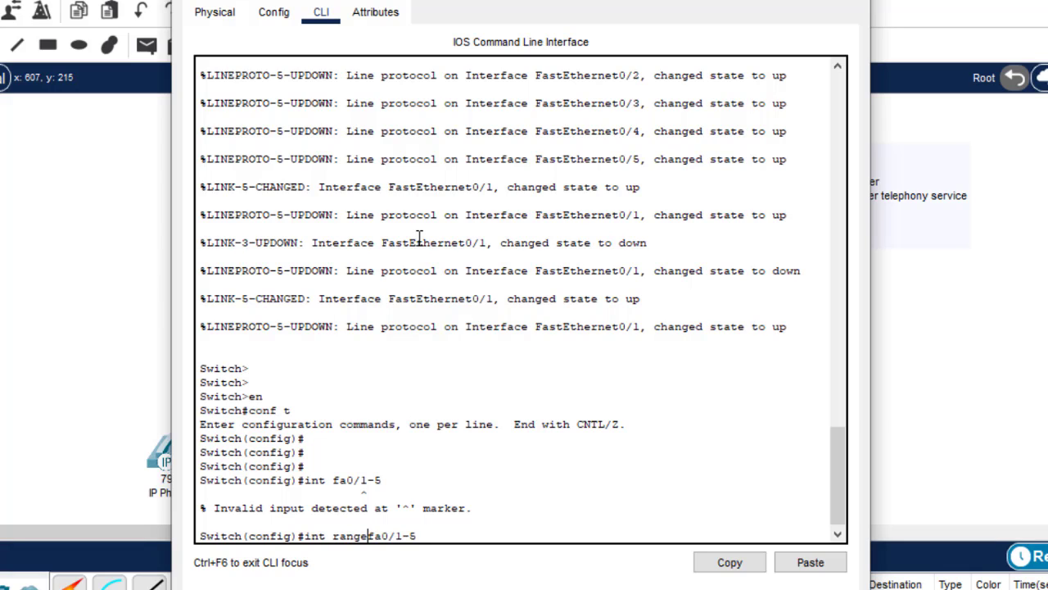
{"action": "key", "text": "Return"}
{"action": "key", "text": "Return"}
{"action": "key", "text": "Return"}
{"action": "key", "text": "Return"}
Set the selected switch ports to access mode with switchport mode access.
{"action": "type", "text": "switc"}
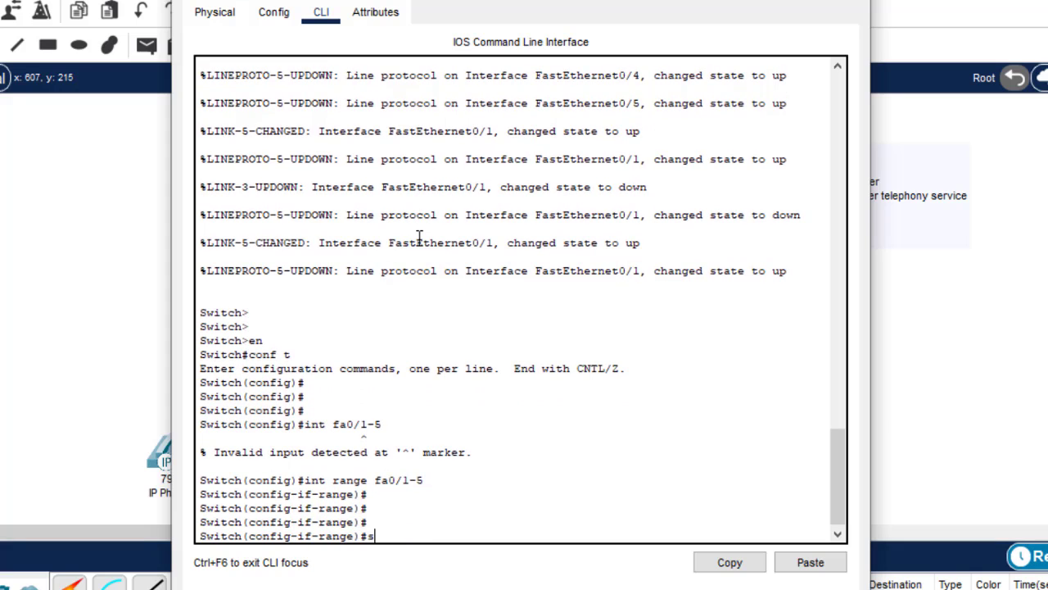
{"action": "key", "text": "Tab"}
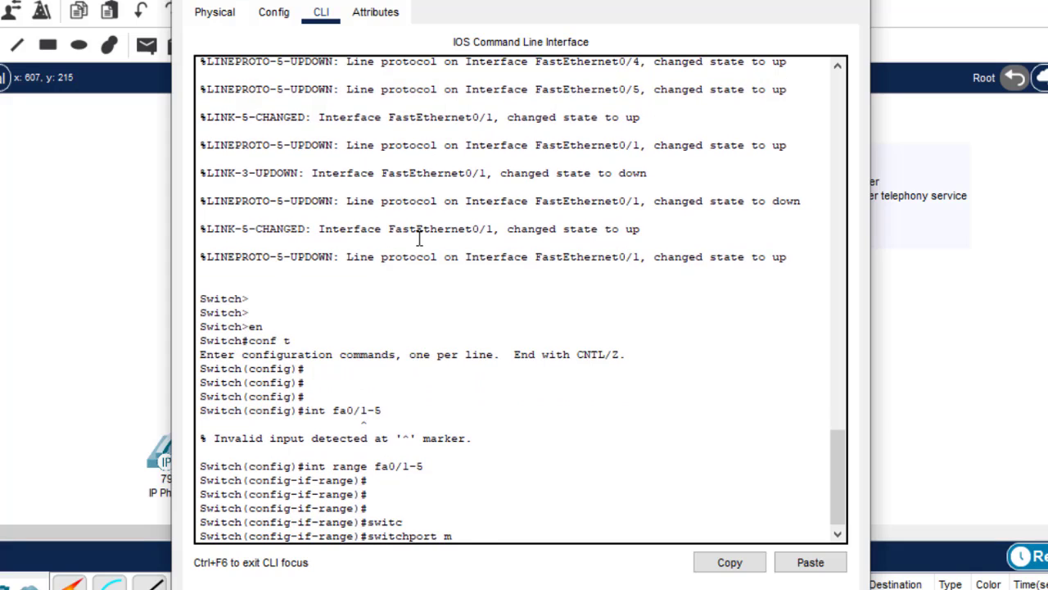
{"action": "type", "text": "m"}
{"action": "key", "text": "Tab"}
{"action": "type", "text": "ac"}
{"action": "key", "text": "Tab"}
{"action": "key", "text": "Return"}
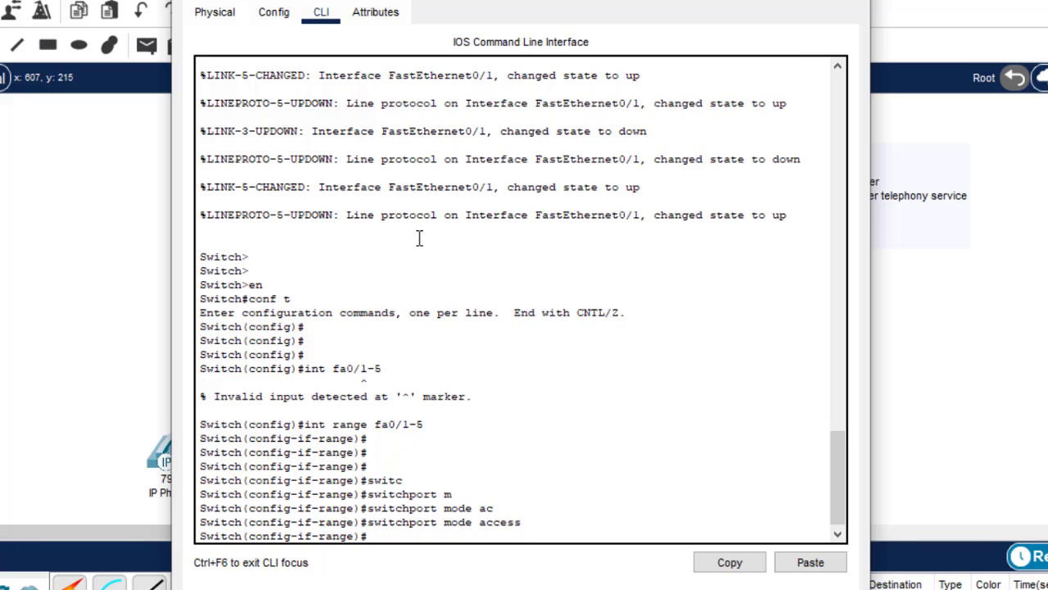
{"action": "type", "text": "swit"}
{"action": "key", "text": "Tab"}
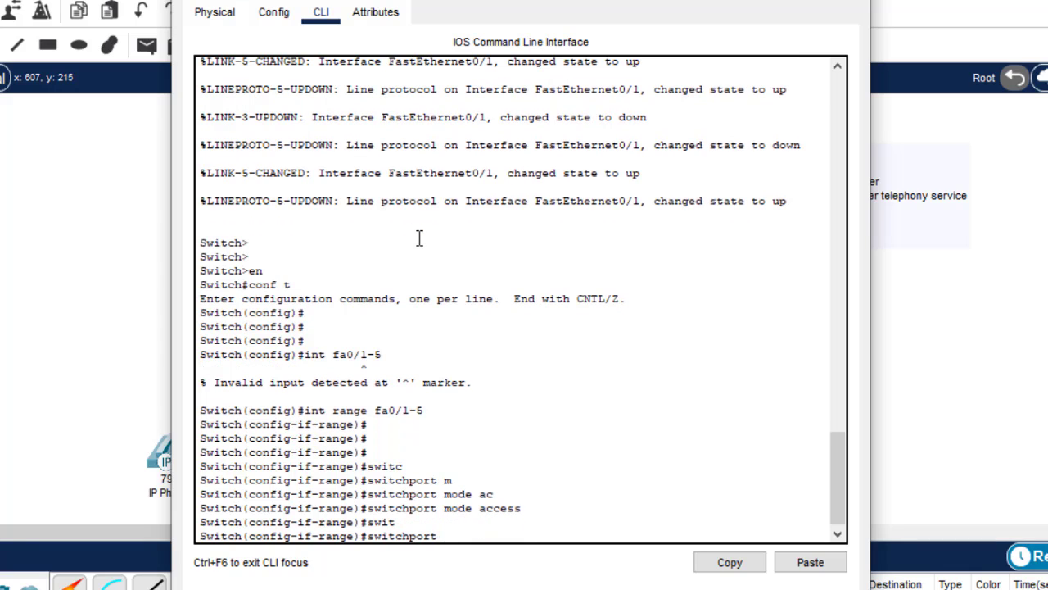
{"action": "type", "text": "acc"}
{"action": "key", "text": "Tab"}
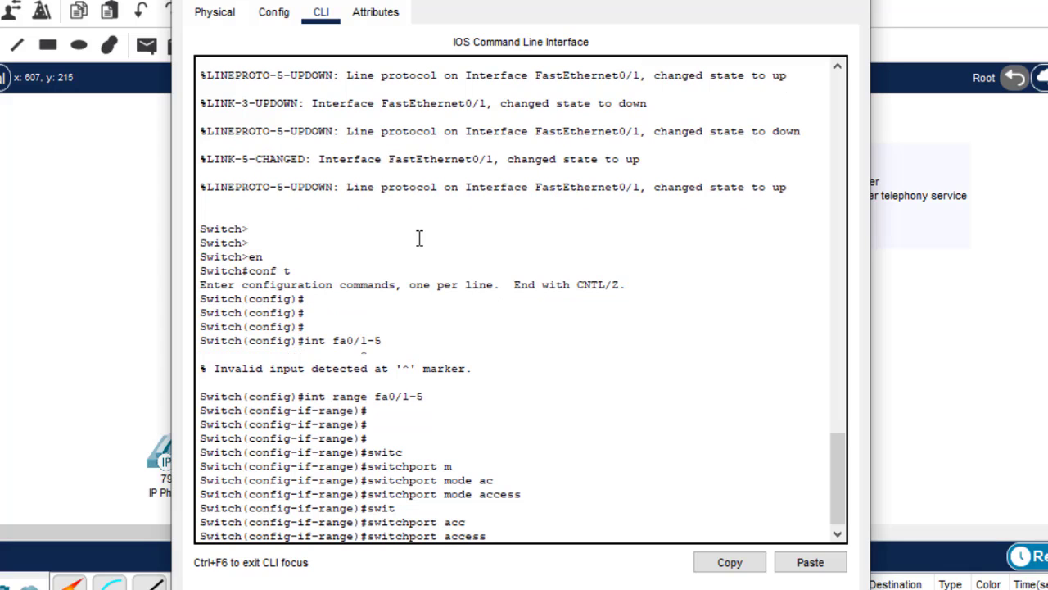
{"action": "type", "text": "v"}
{"action": "key", "text": "Tab"}
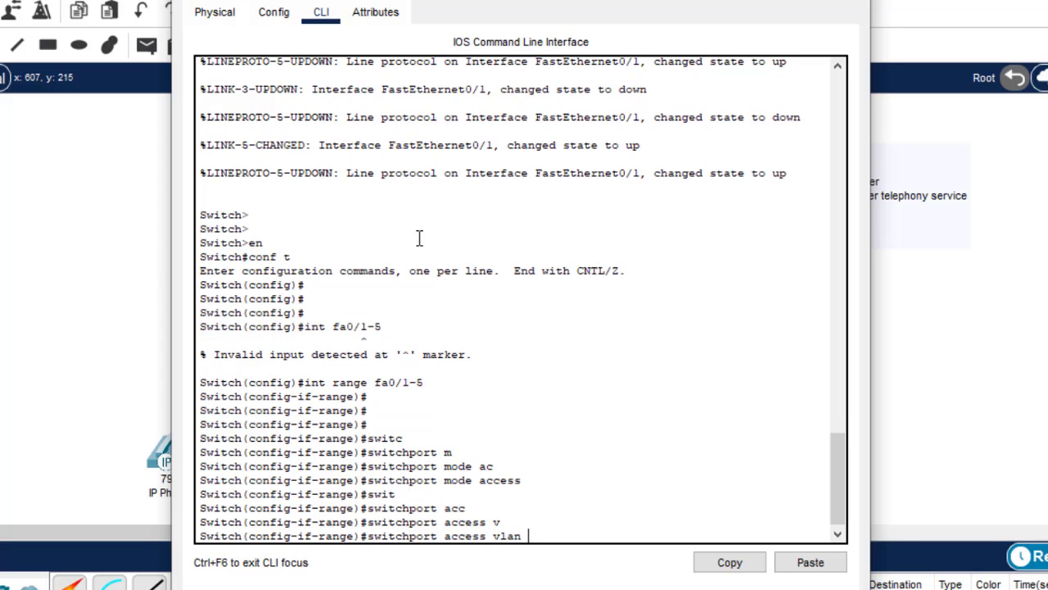
{"action": "key", "text": "BackSpace"}
{"action": "key", "text": "BackSpace"}
{"action": "type", "text": "oi"}
{"action": "key", "text": "Tab"}
{"action": "key", "text": "BackSpace"}
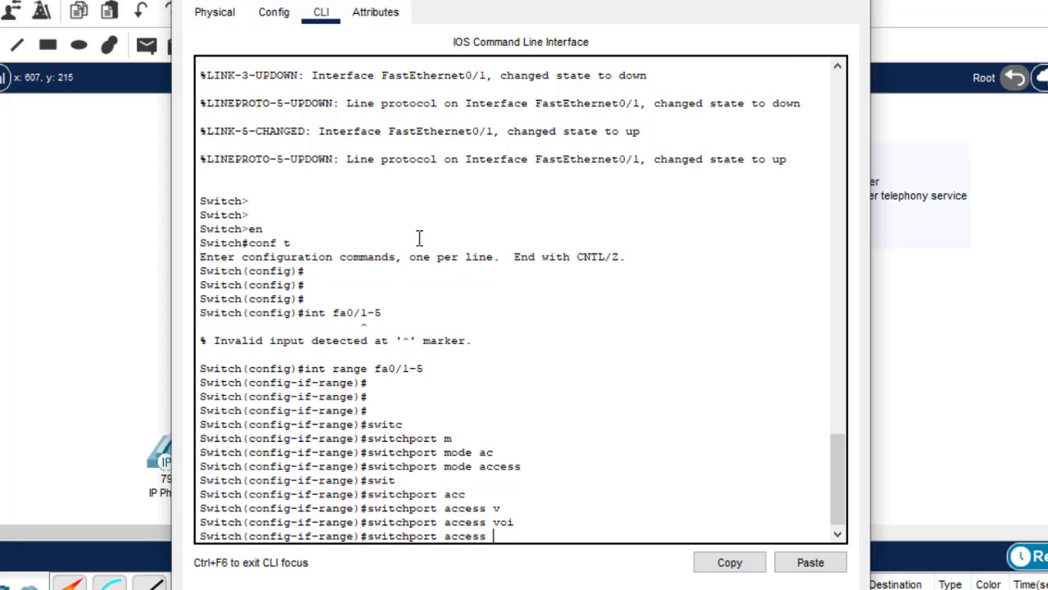
{"action": "type", "text": "?"}
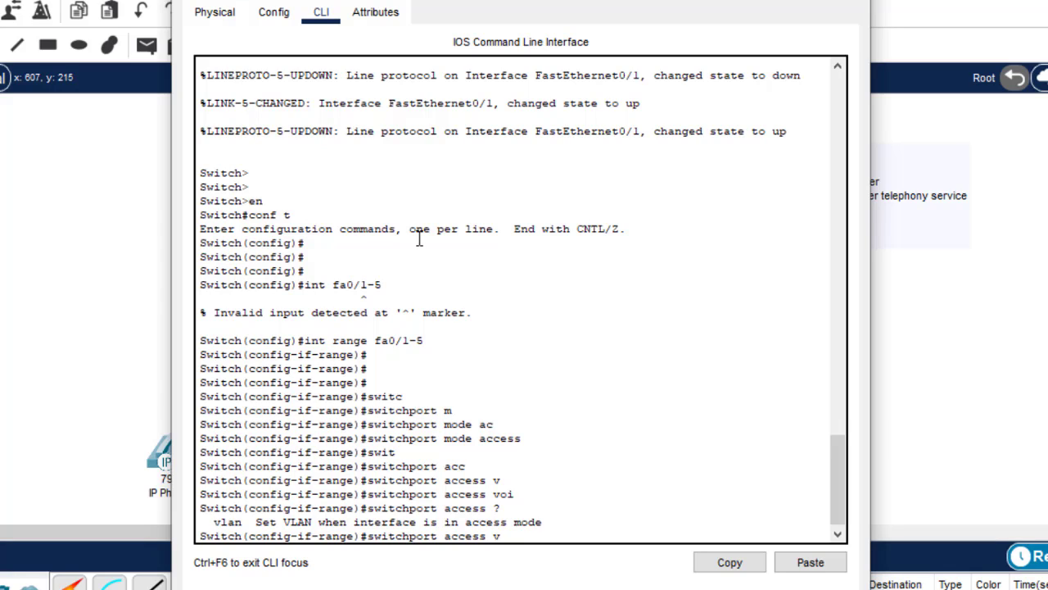
{"action": "type", "text": "vl"}
{"action": "key", "text": "Tab"}
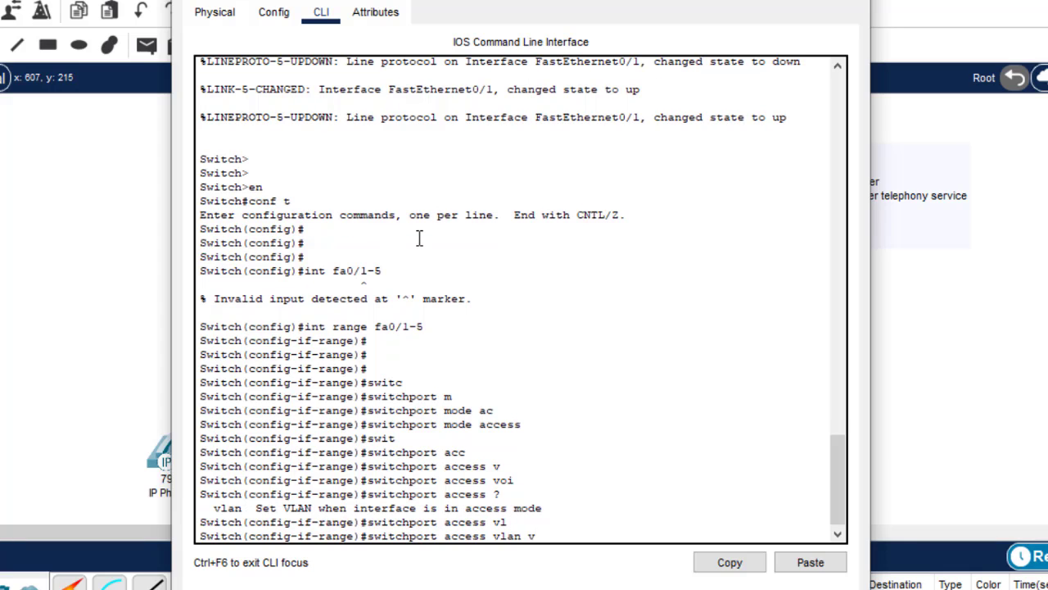
{"action": "key", "text": "Tab"}
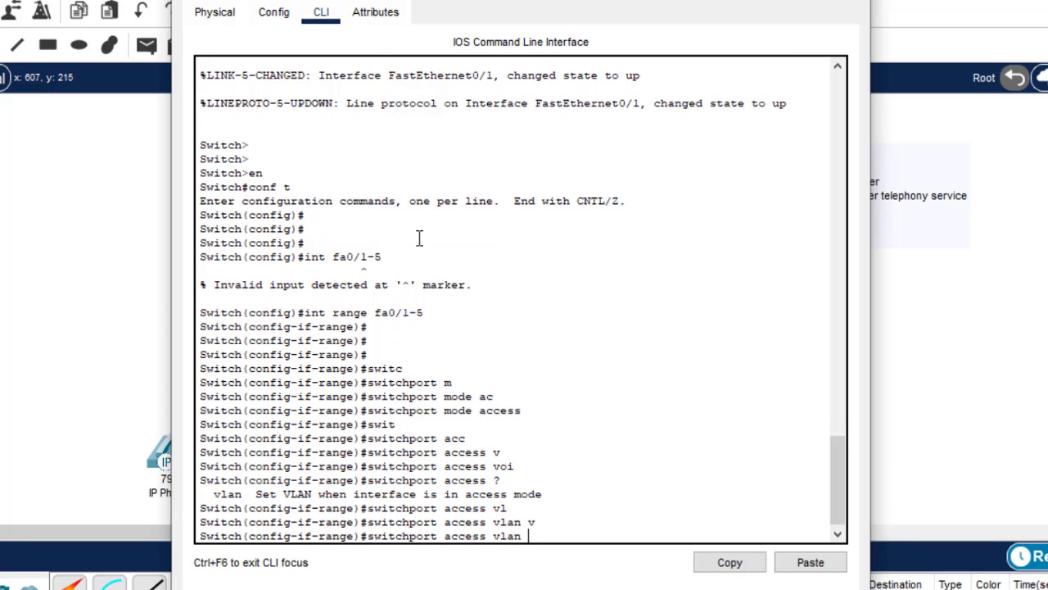
{"action": "type", "text": "?"}
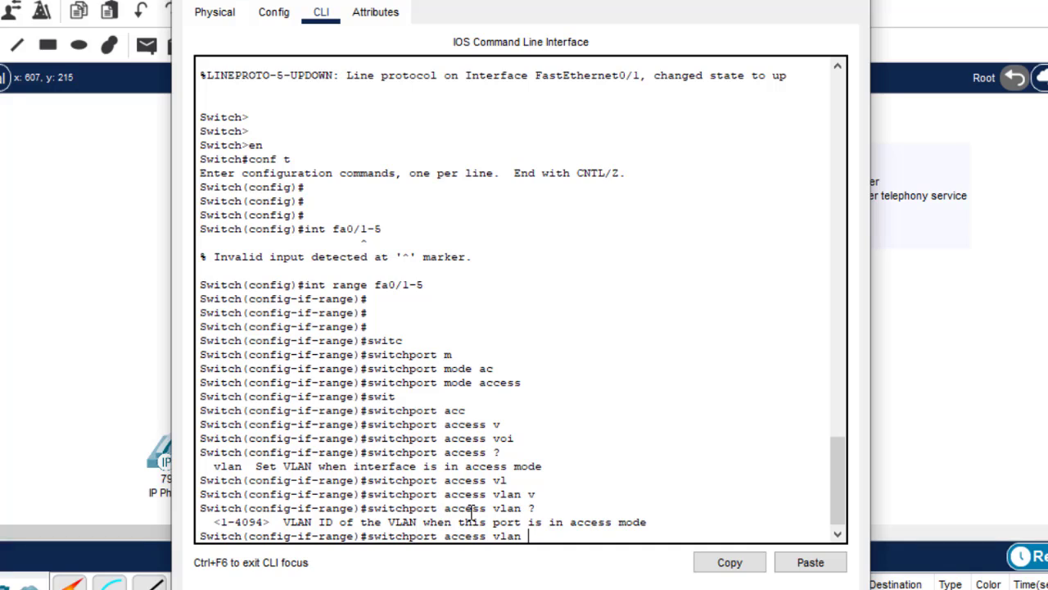
{"action": "key", "text": "BackSpace"}
{"action": "key", "text": "BackSpace"}
{"action": "key", "text": "BackSpace"}
{"action": "key", "text": "BackSpace"}
{"action": "key", "text": "BackSpace"}
{"action": "key", "text": "BackSpace"}
{"action": "key", "text": "BackSpace"}
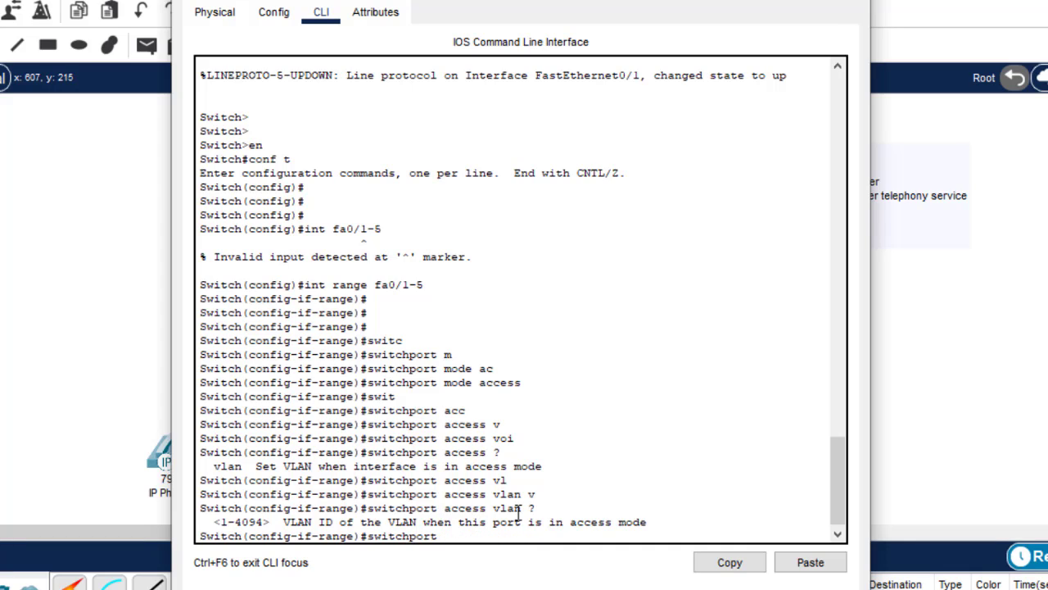
Assign voice VLAN 1 to the selected switch ports with the switchport voice vlan 1 command.
{"action": "type", "text": "voi"}
{"action": "key", "text": "Tab"}
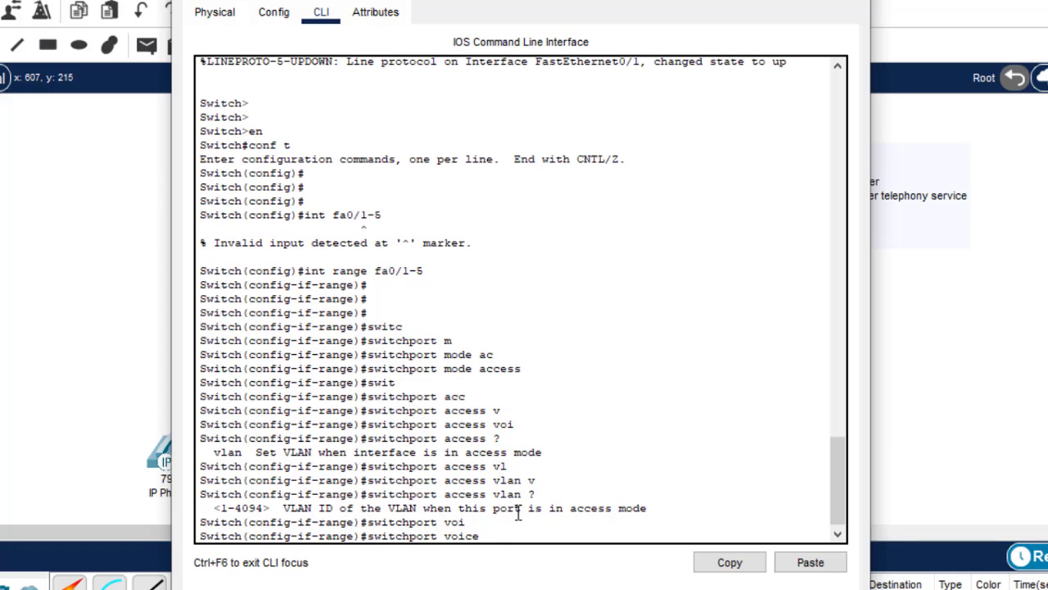
{"action": "type", "text": "v"}
{"action": "key", "text": "Tab"}
{"action": "type", "text": "1"}
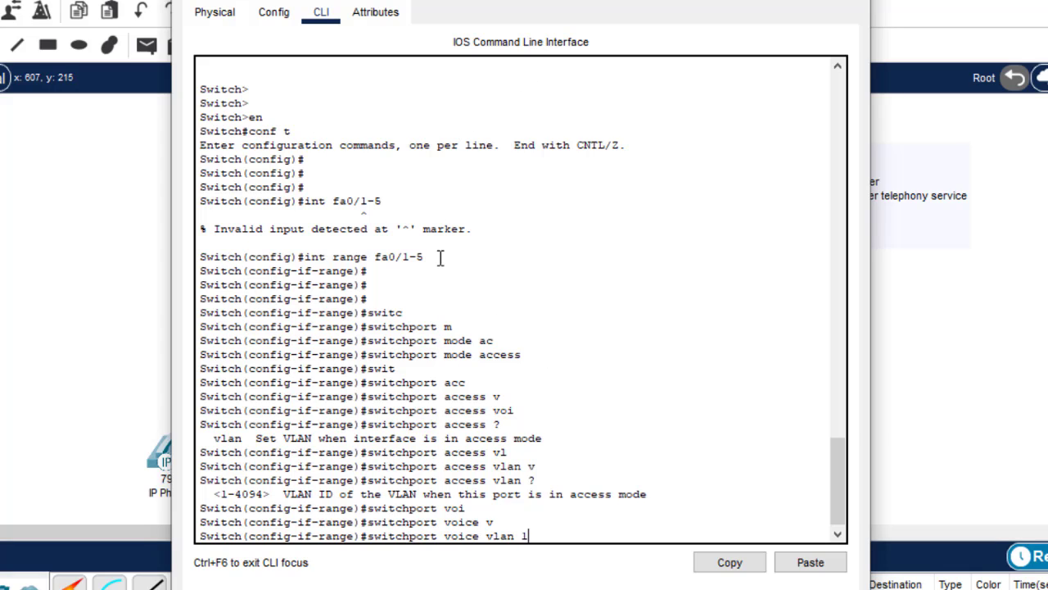
{"action": "left_click_drag", "start_coordinate": [437, 257], "coordinate": [390, 257]}
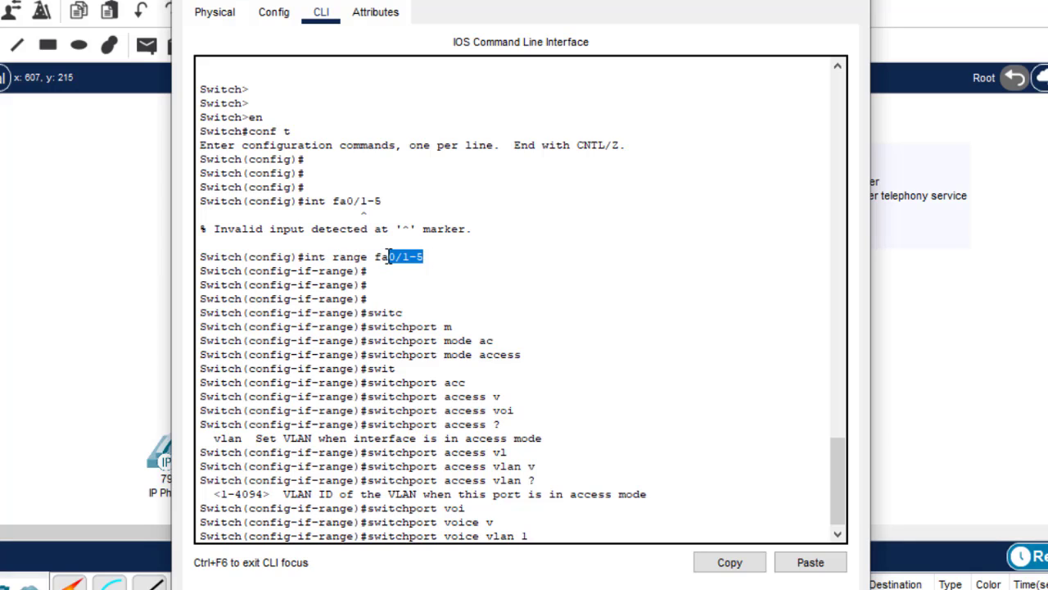
{"action": "mouse_move", "coordinate": [534, 344]}
{"action": "left_mouse_down"}
{"action": "mouse_move", "coordinate": [494, 355]}
{"action": "mouse_move", "coordinate": [528, 356]}
{"action": "left_mouse_up"}
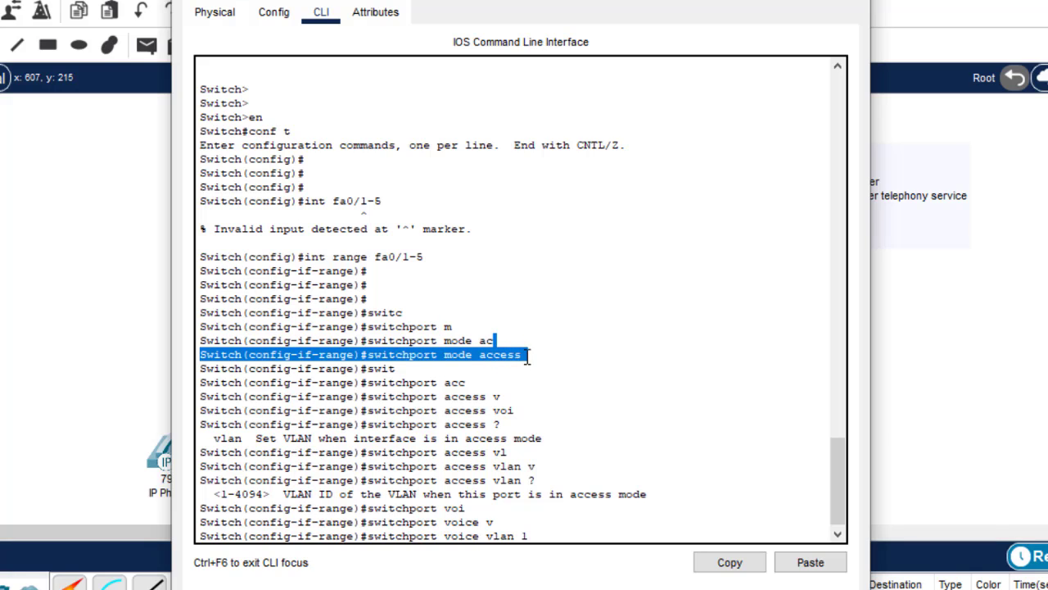
{"action": "left_click", "coordinate": [529, 356]}
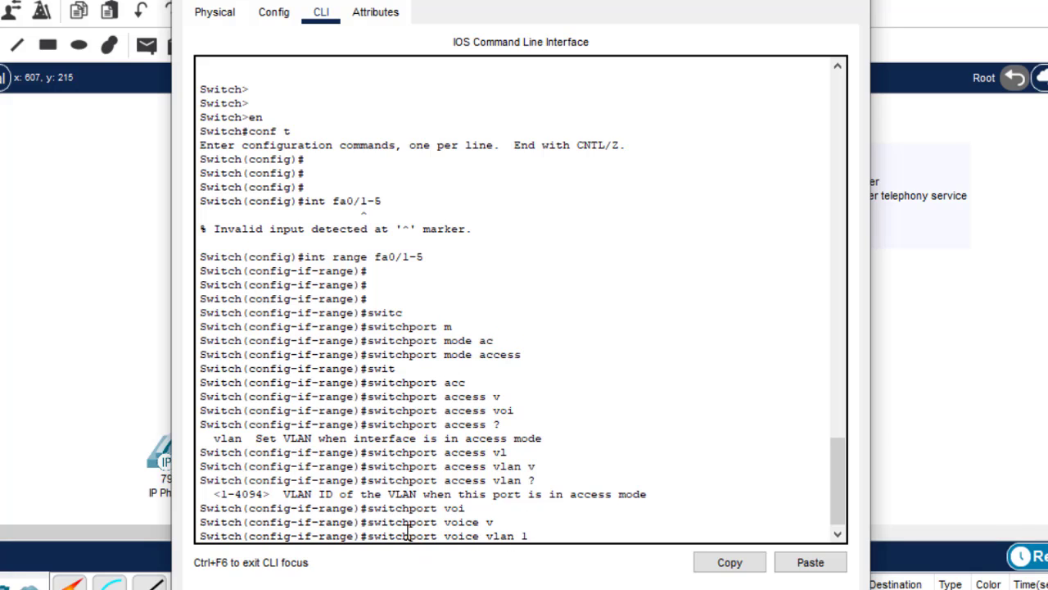
{"action": "left_click", "coordinate": [538, 525]}
{"action": "key", "text": "Return"}
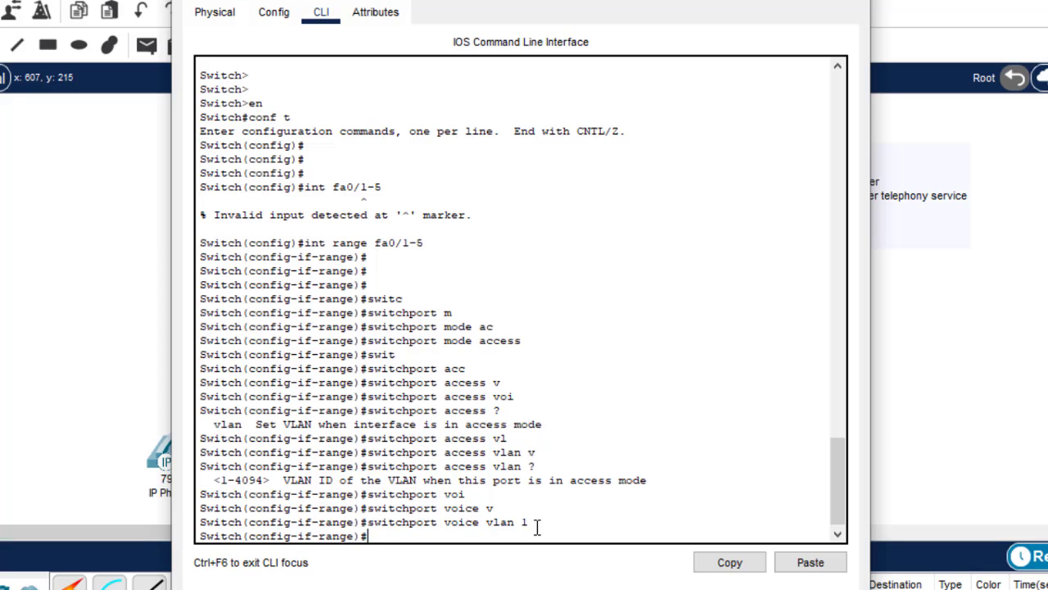
Exit interface range mode, save the switch configuration with do wr, and close the Switch0 window.
{"action": "type", "text": "exit"}
{"action": "key", "text": "Return"}
{"action": "key", "text": "Return"}
{"action": "key", "text": "Return"}
{"action": "key", "text": "Return"}
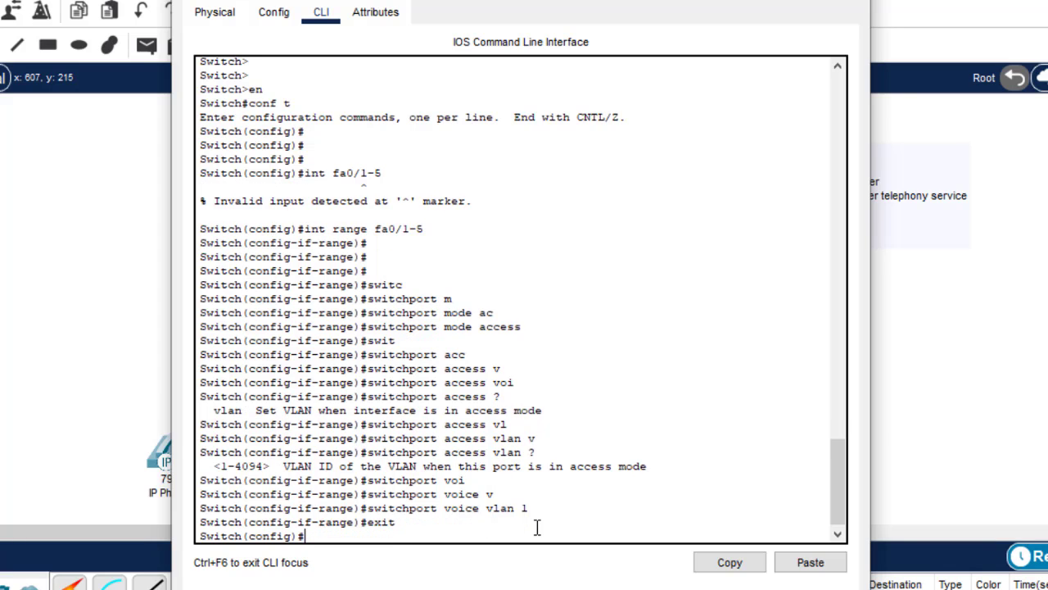
{"action": "type", "text": "do wr"}
{"action": "key", "text": "Return"}
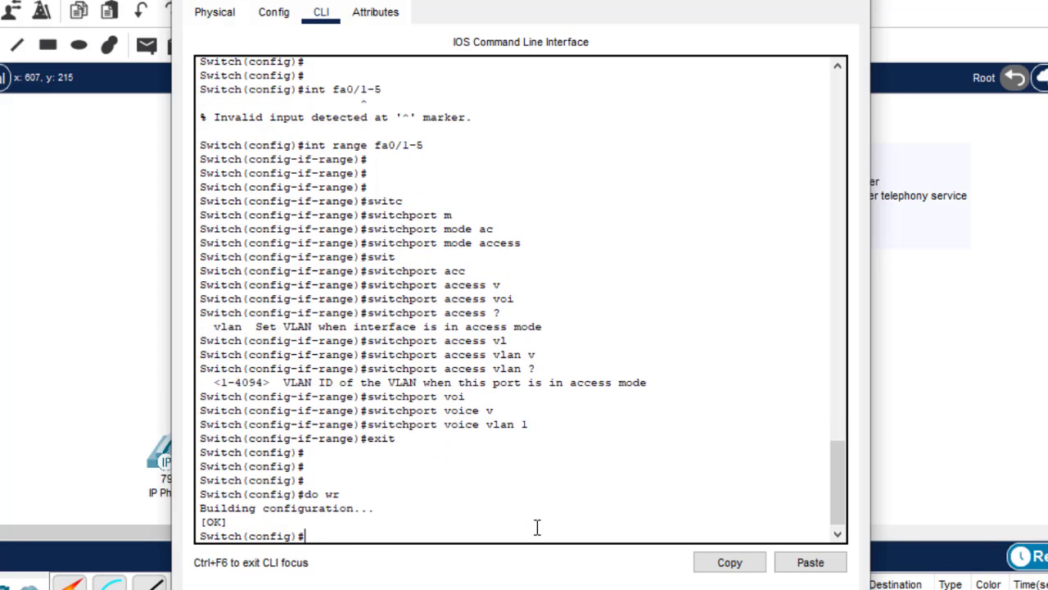
{"action": "key", "text": "alt+F4"}
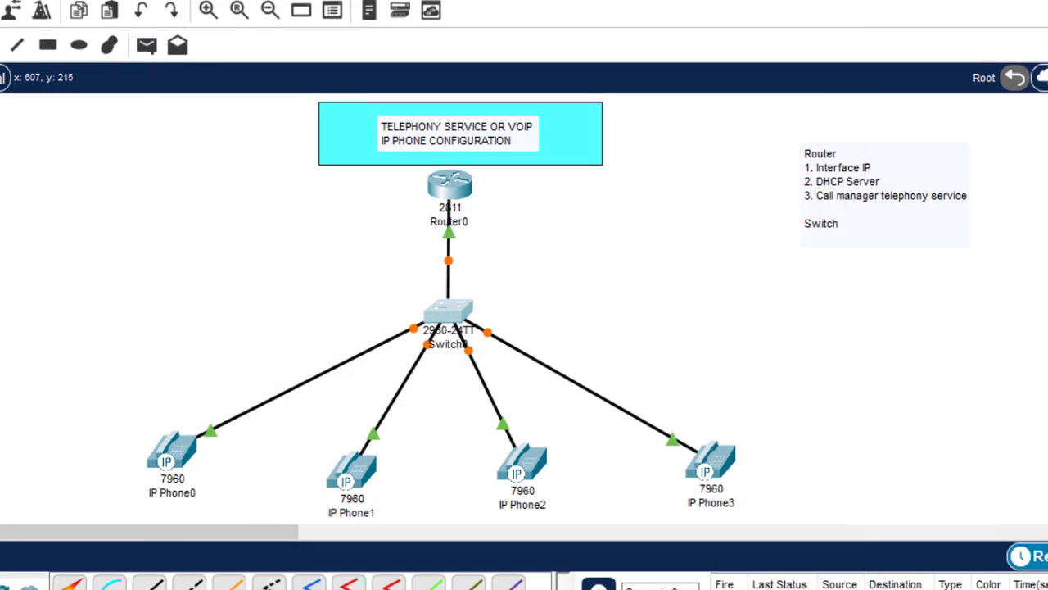
Add the item "1. Int to Voice vlan 1" under the Switch heading in the note.
{"action": "double_click", "coordinate": [853, 233]}
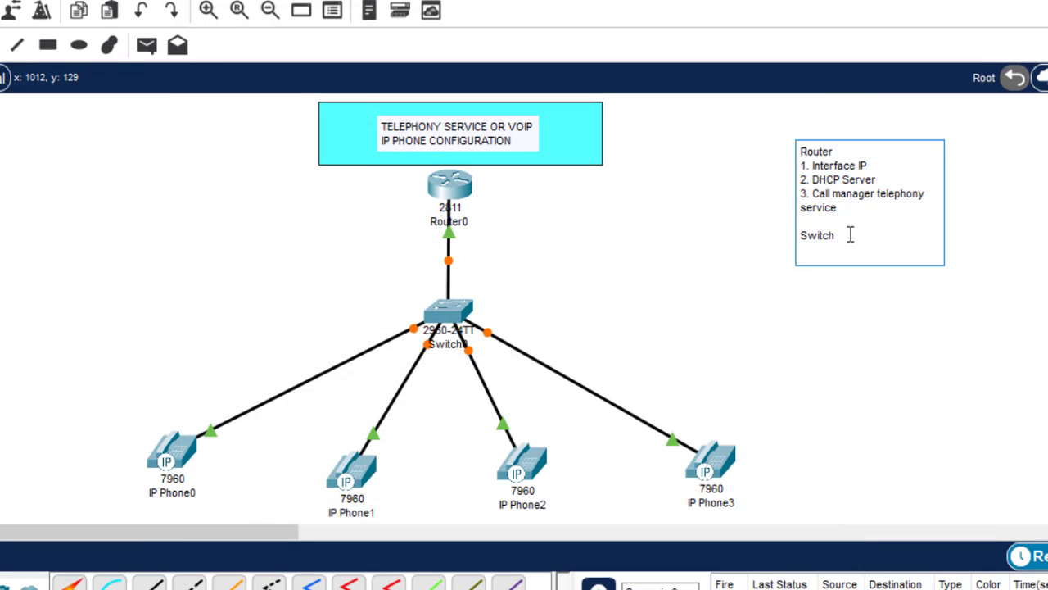
{"action": "key", "text": "Return"}
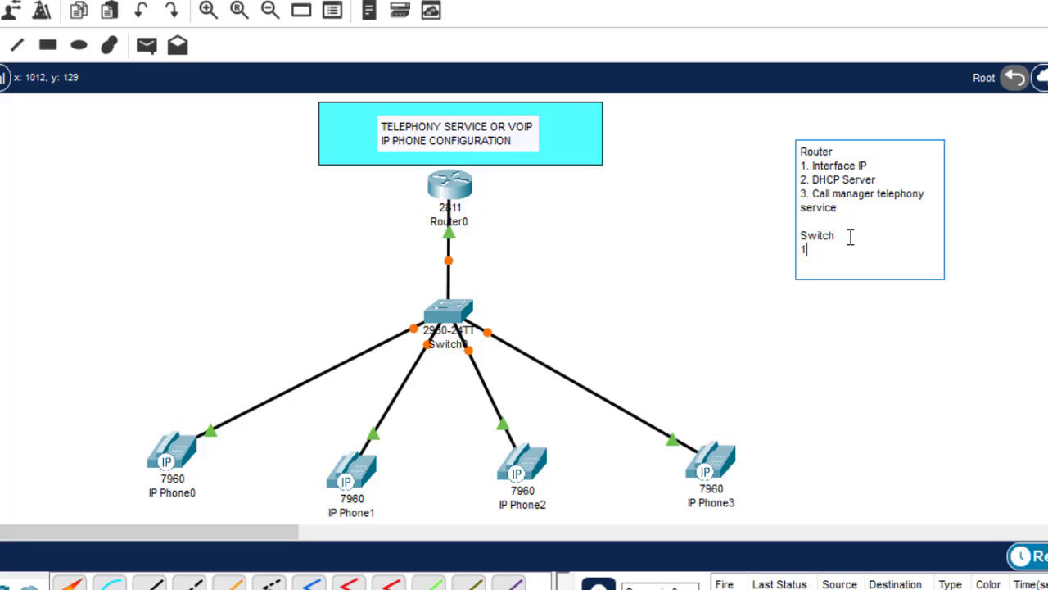
{"action": "type", "text": "1. Int to Voice vlan 1"}
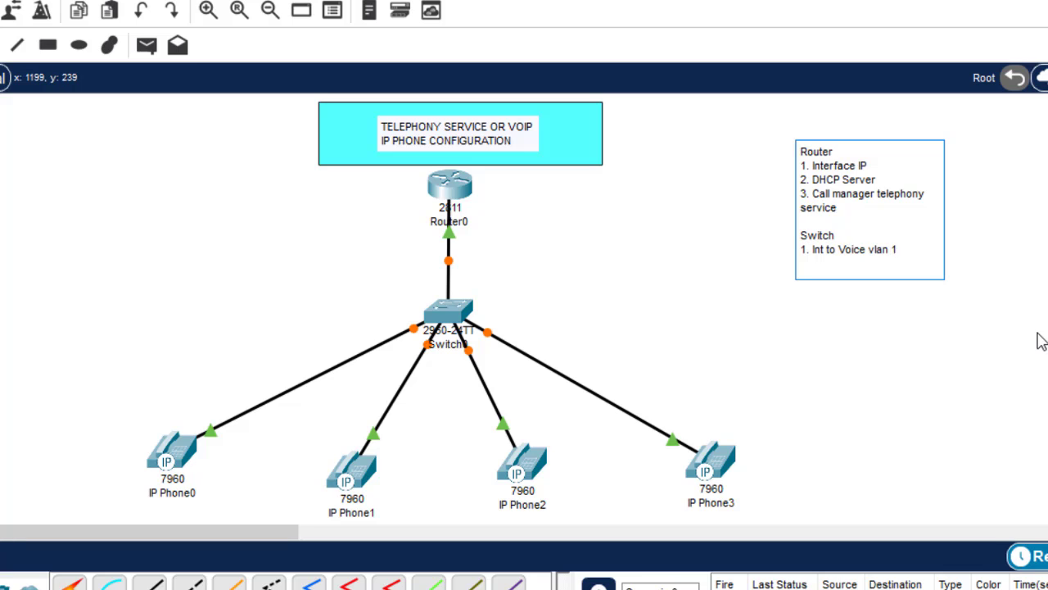
{"action": "left_click", "coordinate": [995, 341]}
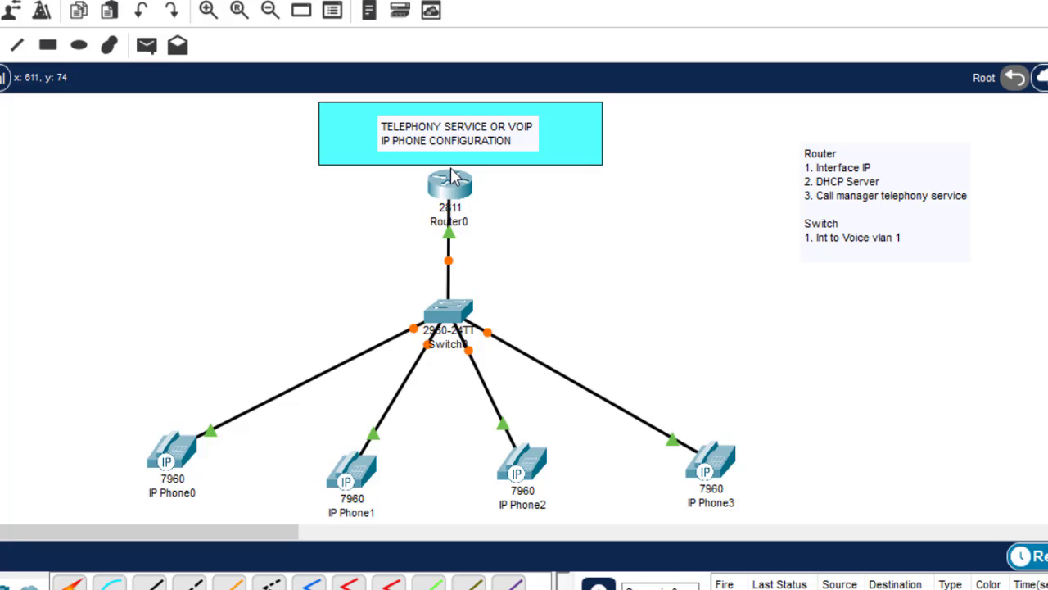
{"action": "mouse_move", "coordinate": [451, 177]}
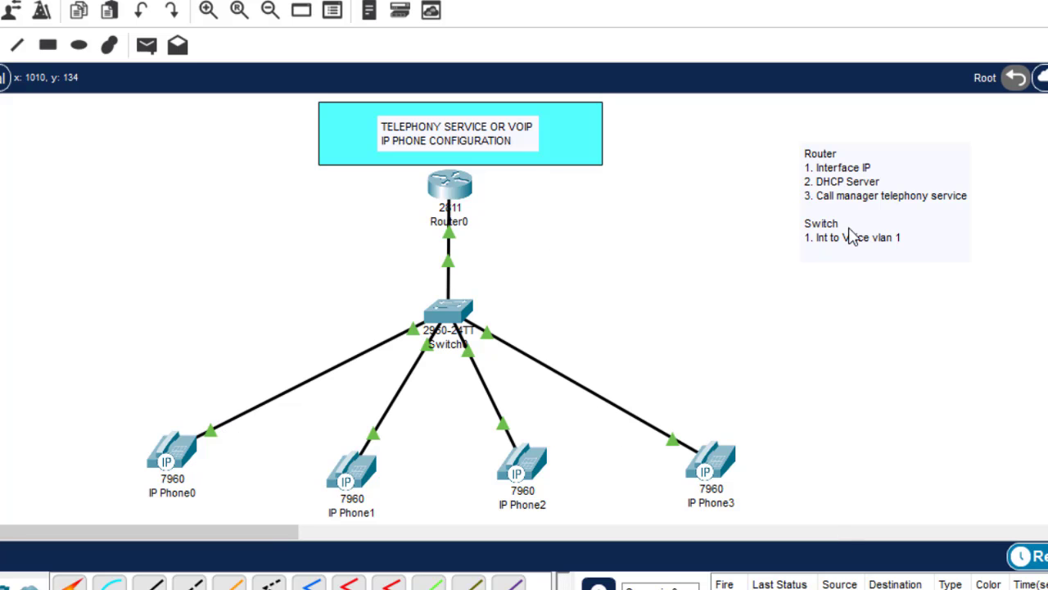
Copy the note's Router heading with its three items and paste it below the Switch item, separated by a blank line.
{"action": "double_click", "coordinate": [915, 243]}
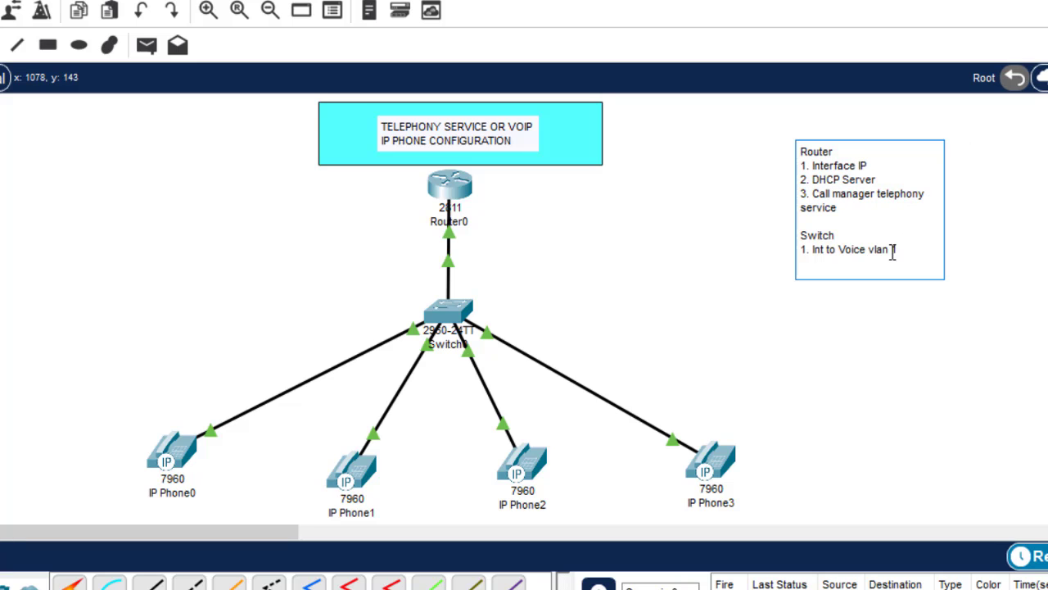
{"action": "left_click_drag", "start_coordinate": [856, 209], "coordinate": [807, 139]}
{"action": "key", "text": "ctrl+c"}
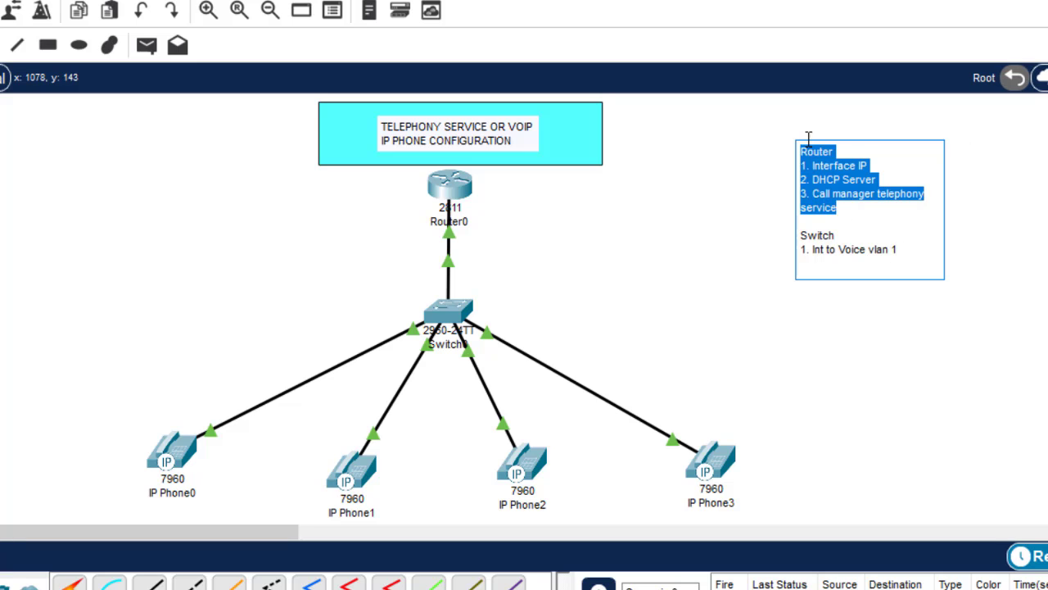
{"action": "left_click", "coordinate": [909, 248]}
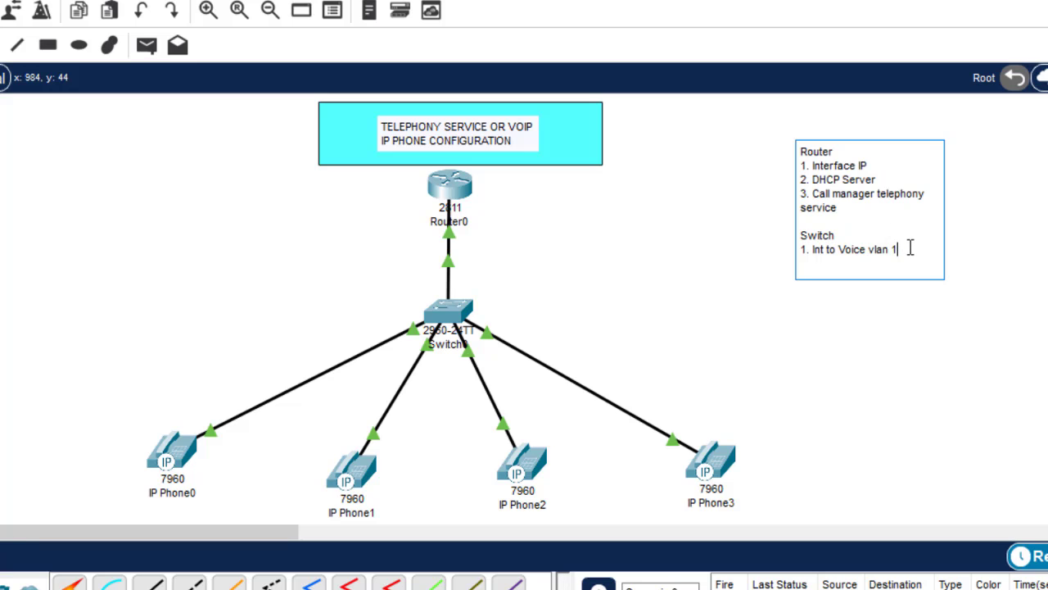
{"action": "key", "text": "Return"}
{"action": "key", "text": "Return"}
{"action": "key", "text": "ctrl+v"}
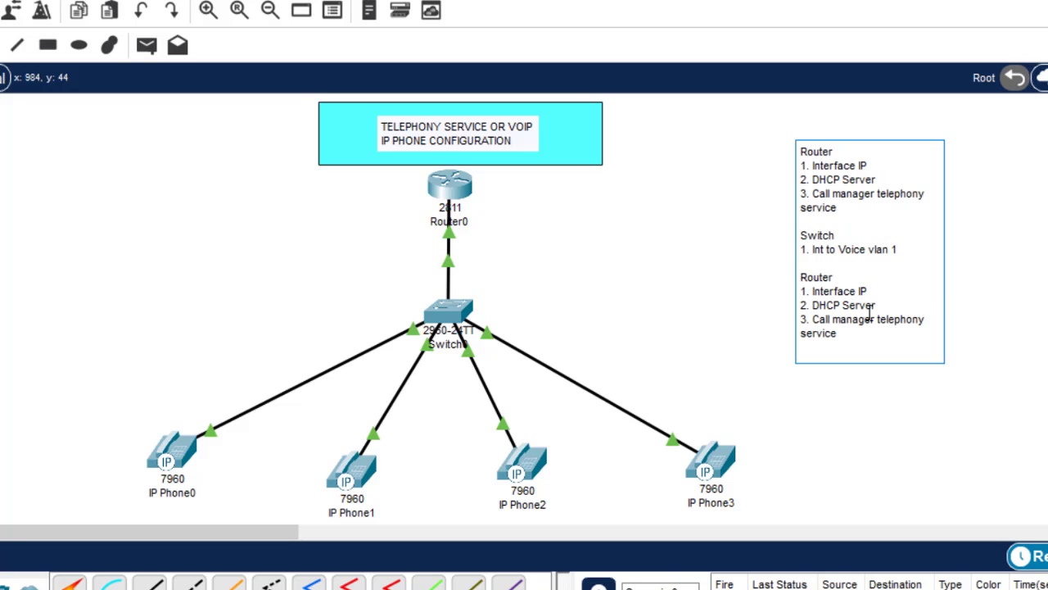
Replace the items under the second Router heading with the single item "1. allocate numbers to ip phones".
{"action": "left_click_drag", "start_coordinate": [837, 334], "coordinate": [811, 292]}
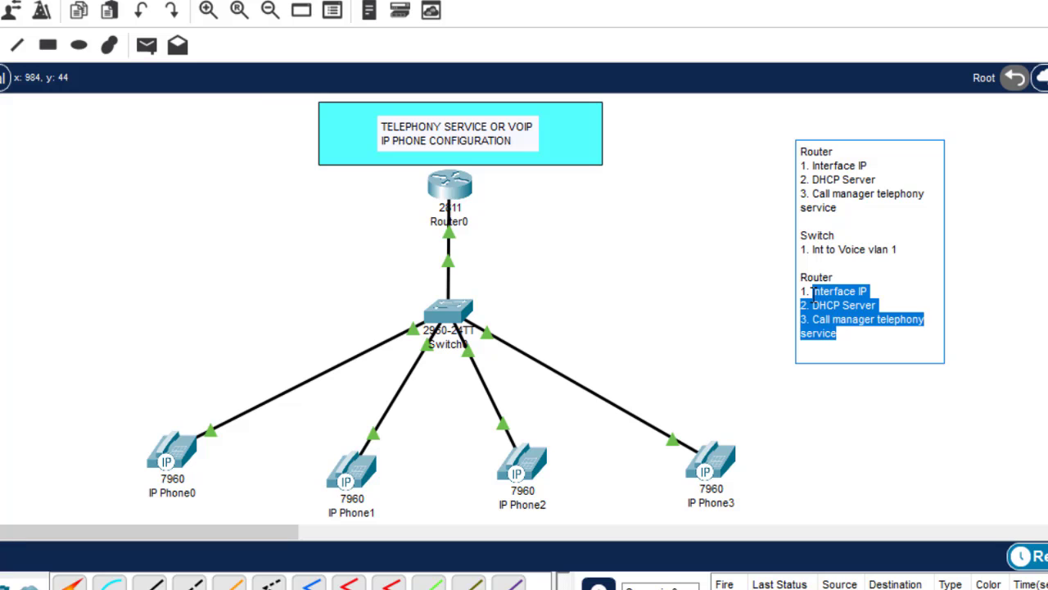
{"action": "type", "text": "s"}
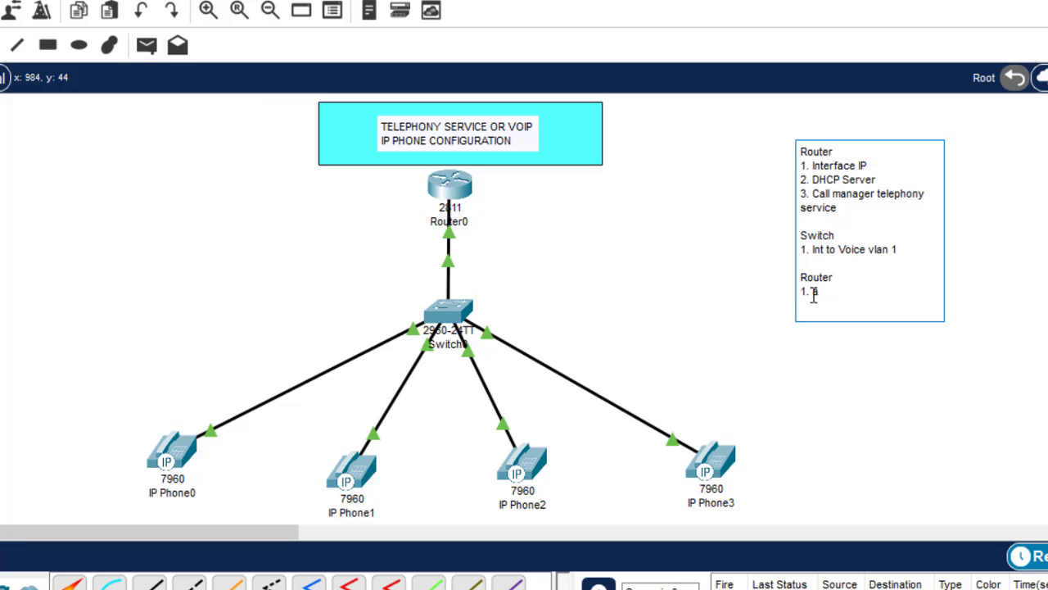
{"action": "type", "text": "llocate numbers to ip "}
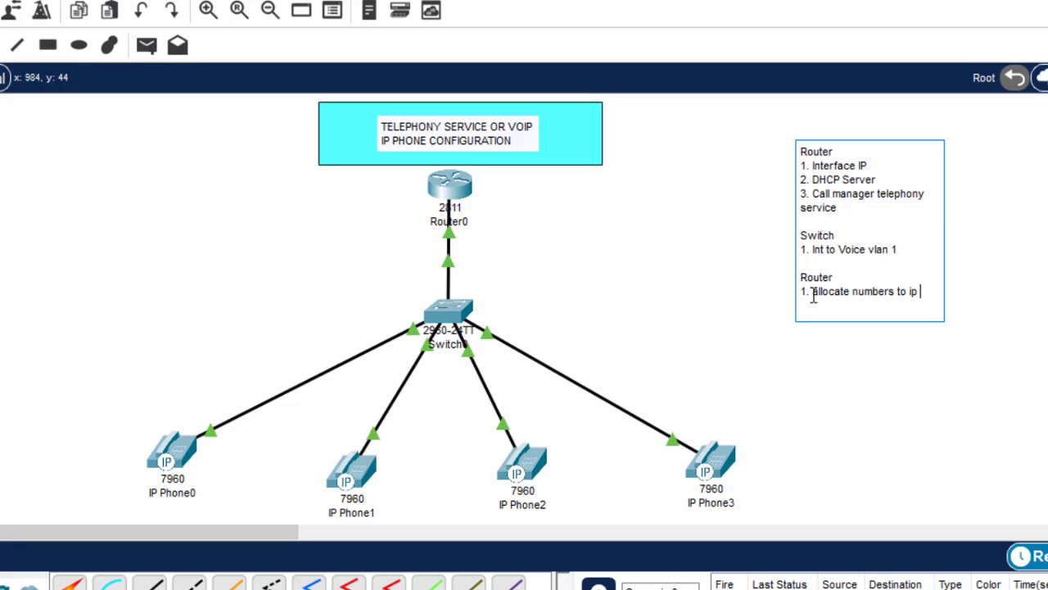
{"action": "type", "text": "phones"}
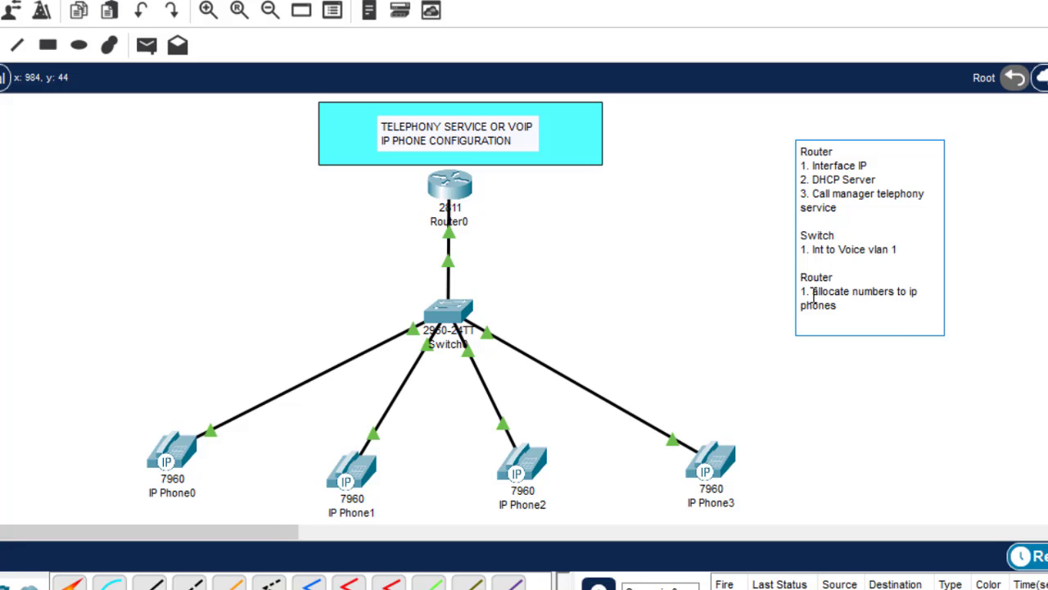
{"action": "left_click", "coordinate": [909, 461]}
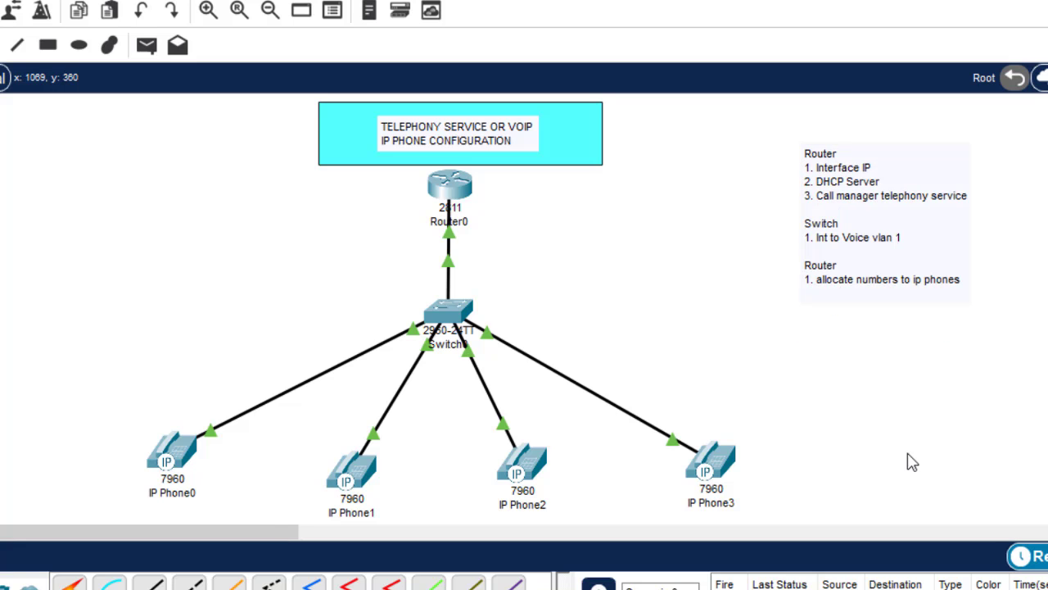
Open Router0's command line at a fresh configuration prompt and highlight the DHCP address conflict messages.
{"action": "left_click", "coordinate": [450, 187]}
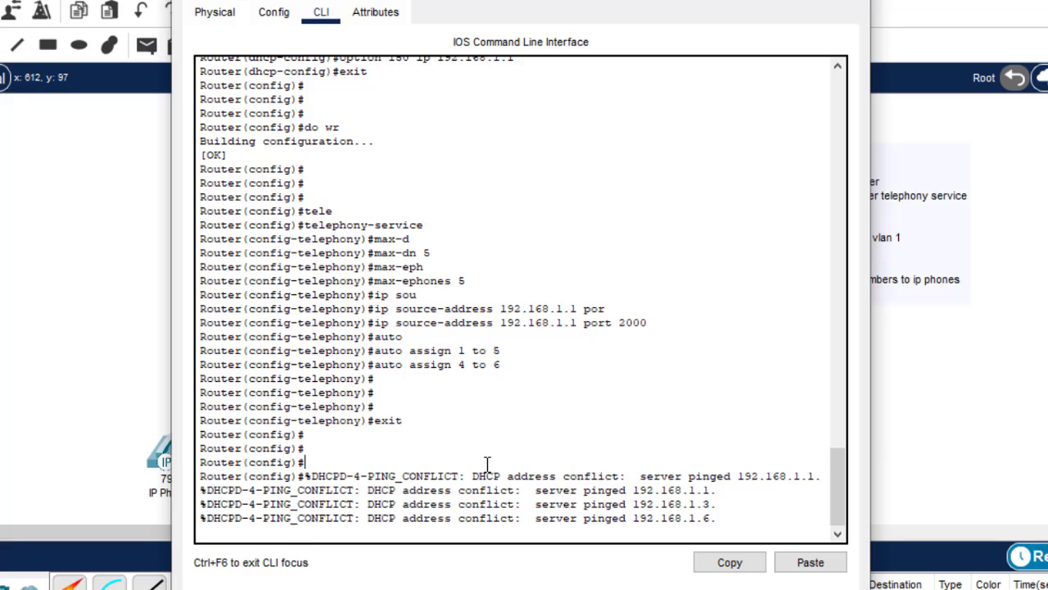
{"action": "key", "text": "Return"}
{"action": "key", "text": "Return"}
{"action": "key", "text": "Return"}
{"action": "key", "text": "Return"}
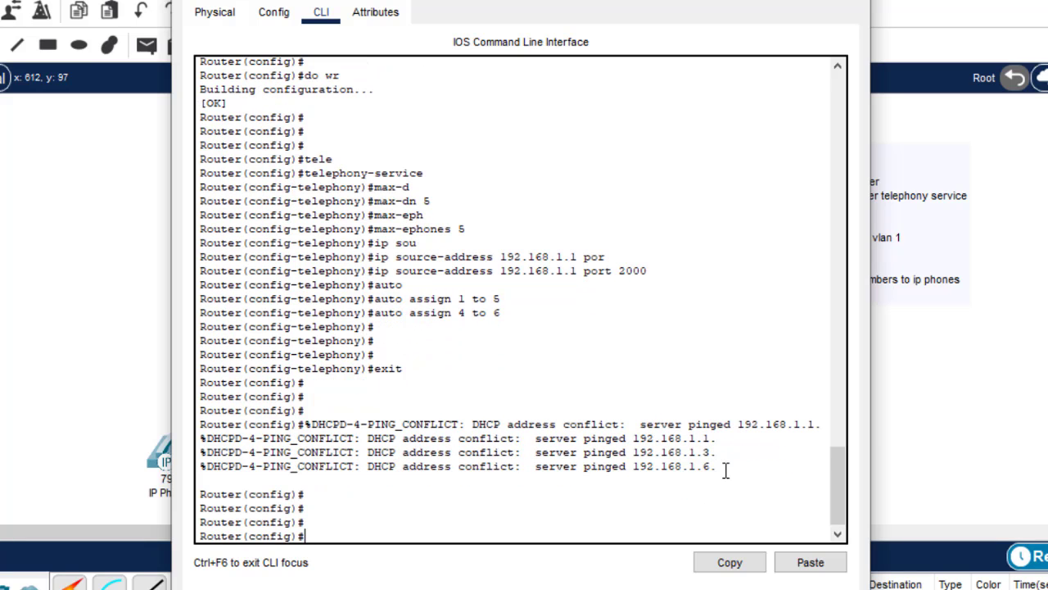
{"action": "left_click_drag", "start_coordinate": [725, 469], "coordinate": [357, 452]}
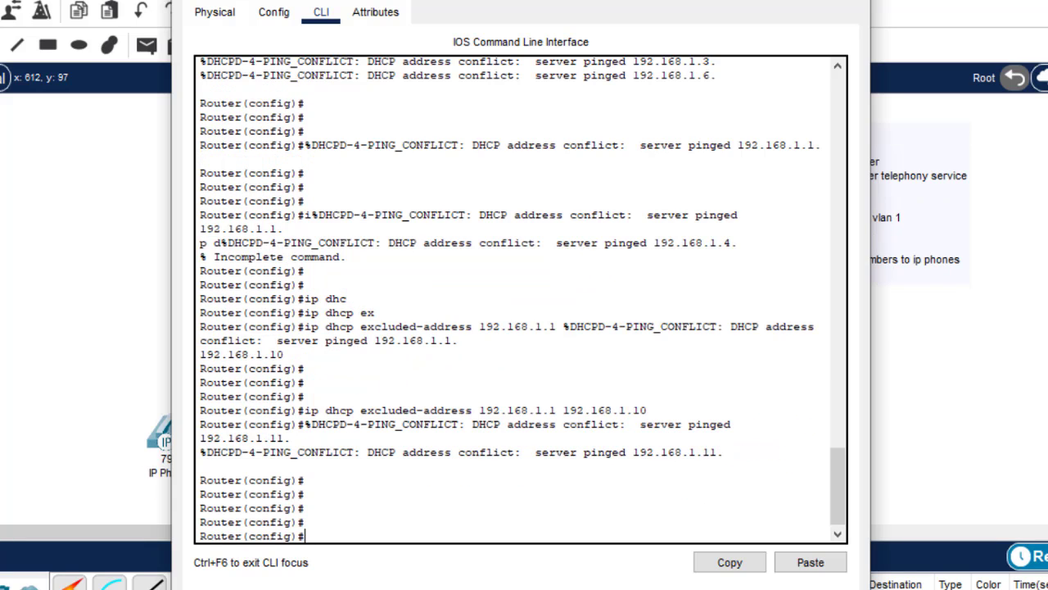
Reopen Router0's command line at a clean configuration prompt and create directory number entry ephone-dn 1.
{"action": "key", "text": "alt+F4"}
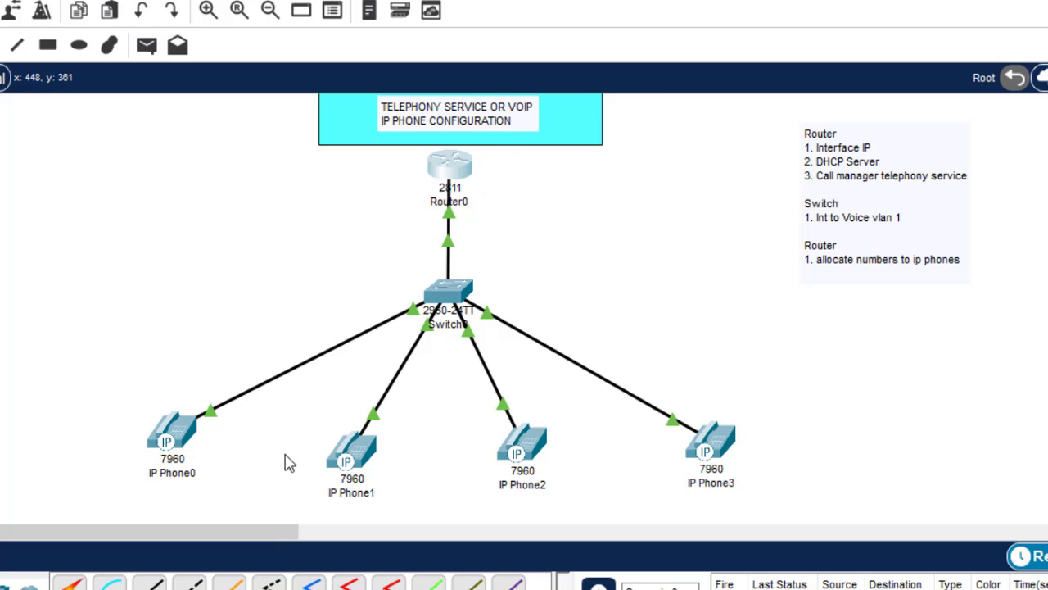
{"action": "left_click", "coordinate": [454, 165]}
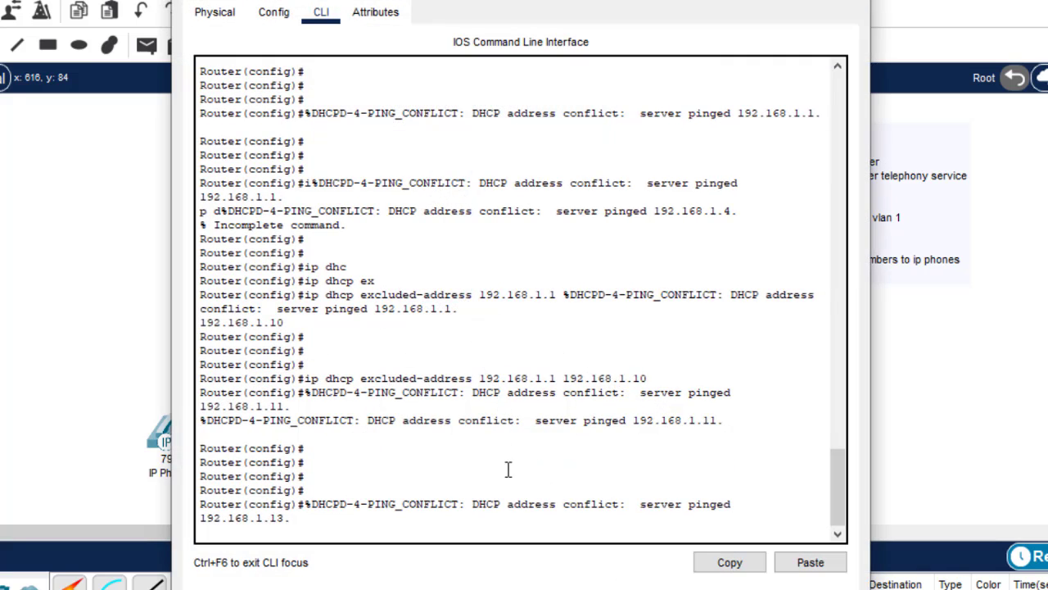
{"action": "key", "text": "Return"}
{"action": "key", "text": "Return"}
{"action": "key", "text": "Return"}
{"action": "type", "text": "er(config)#e"}
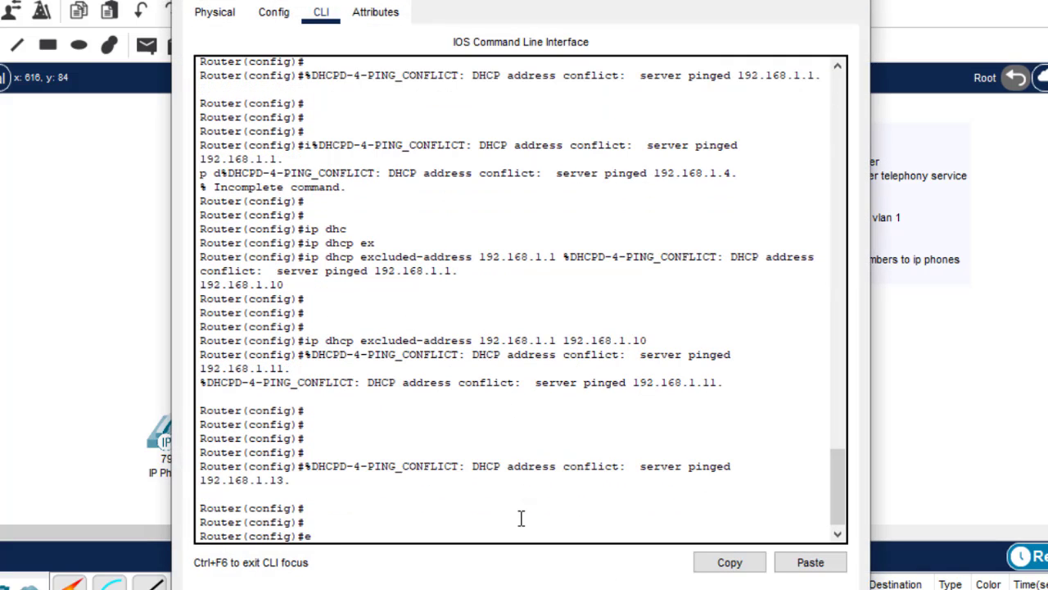
{"action": "type", "text": "phon"}
{"action": "key", "text": "Tab"}
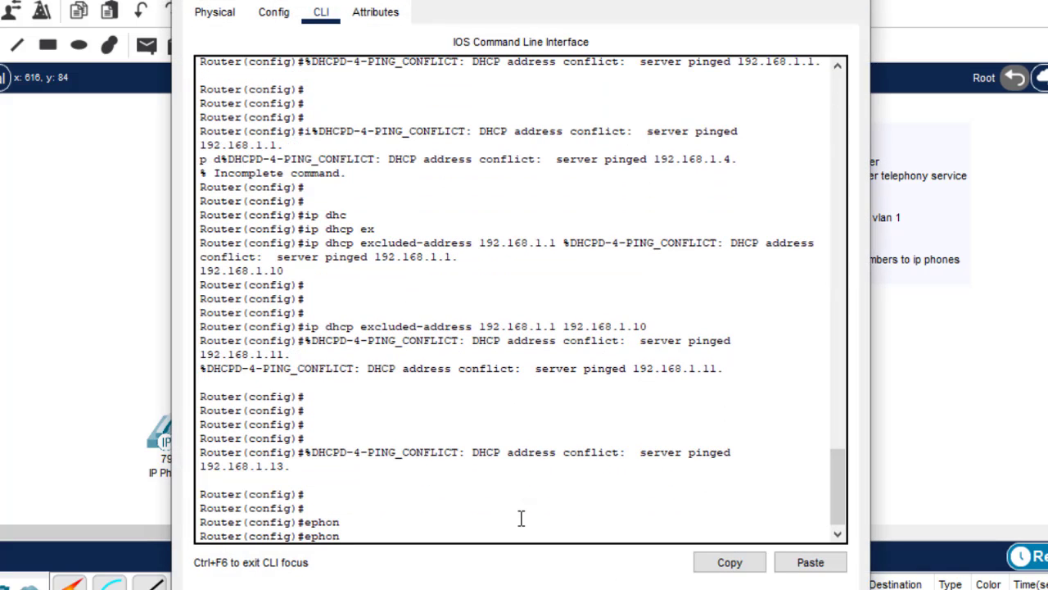
{"action": "type", "text": "-dn 1"}
{"action": "key", "text": "Return"}
{"action": "key", "text": "Return"}
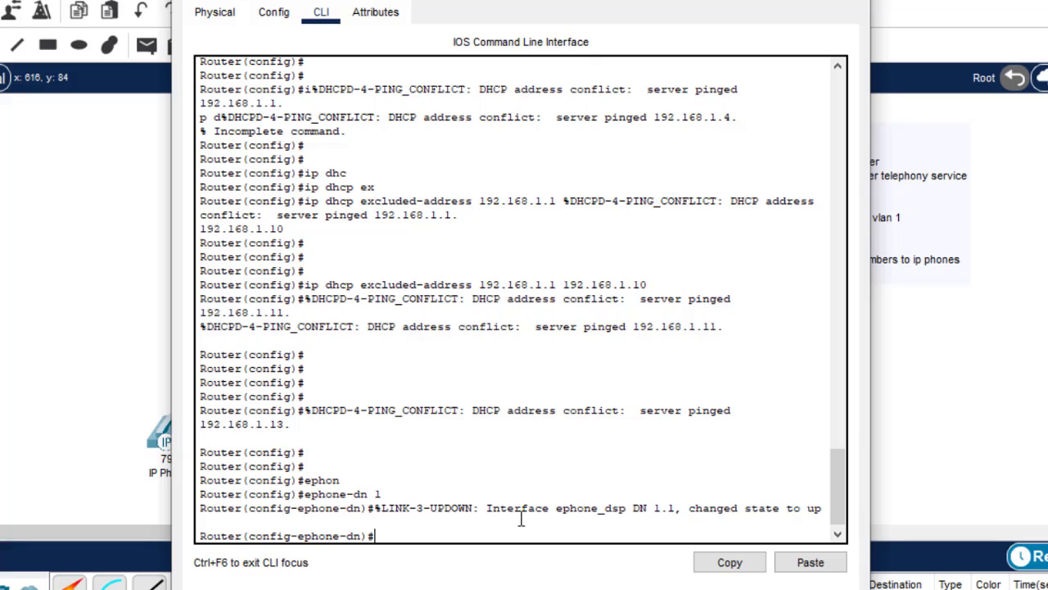
Assign number 54001 to ephone-dn 1 and return to global configuration mode.
{"action": "type", "text": "numb"}
{"action": "key", "text": "Tab"}
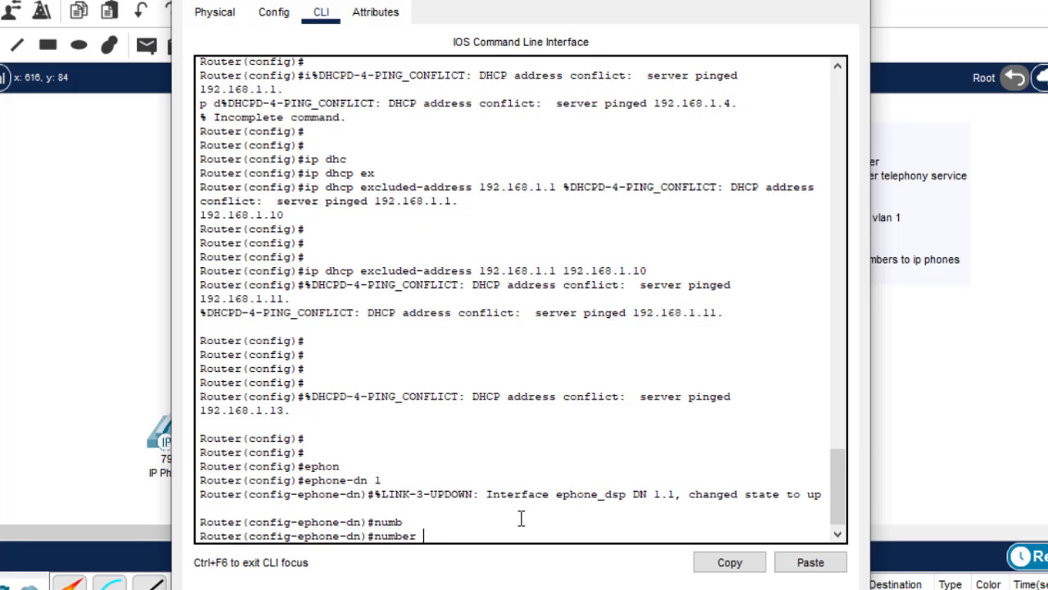
{"action": "type", "text": "54001"}
{"action": "key", "text": "Return"}
{"action": "type", "text": "ex"}
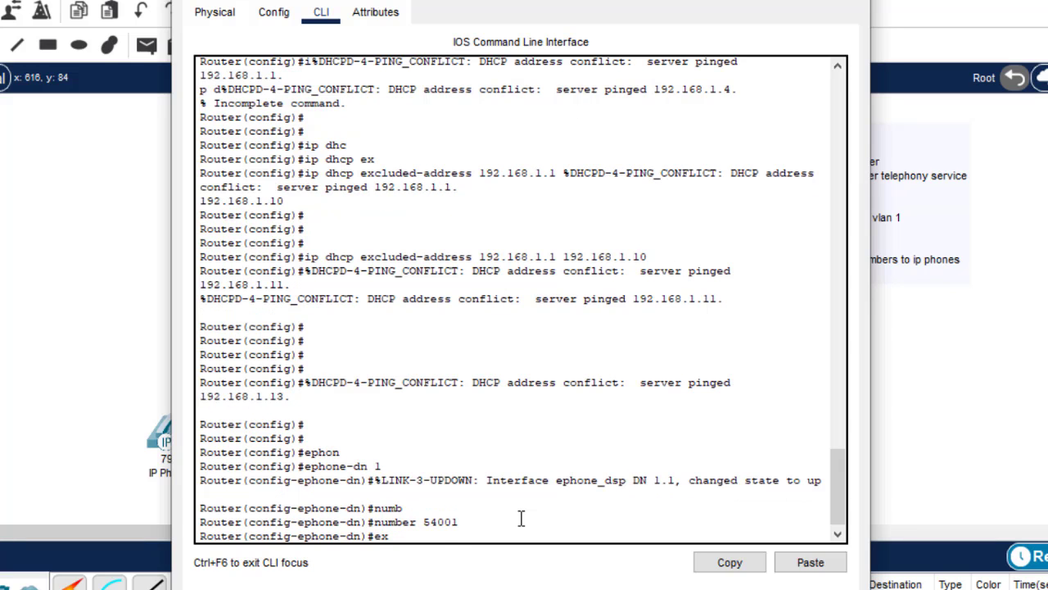
{"action": "key", "text": "Return"}
{"action": "key", "text": "Return"}
Create directory number entry ephone-dn 2 on the router.
{"action": "type", "text": "ex"}
{"action": "key", "text": "Up"}
{"action": "key", "text": "Up"}
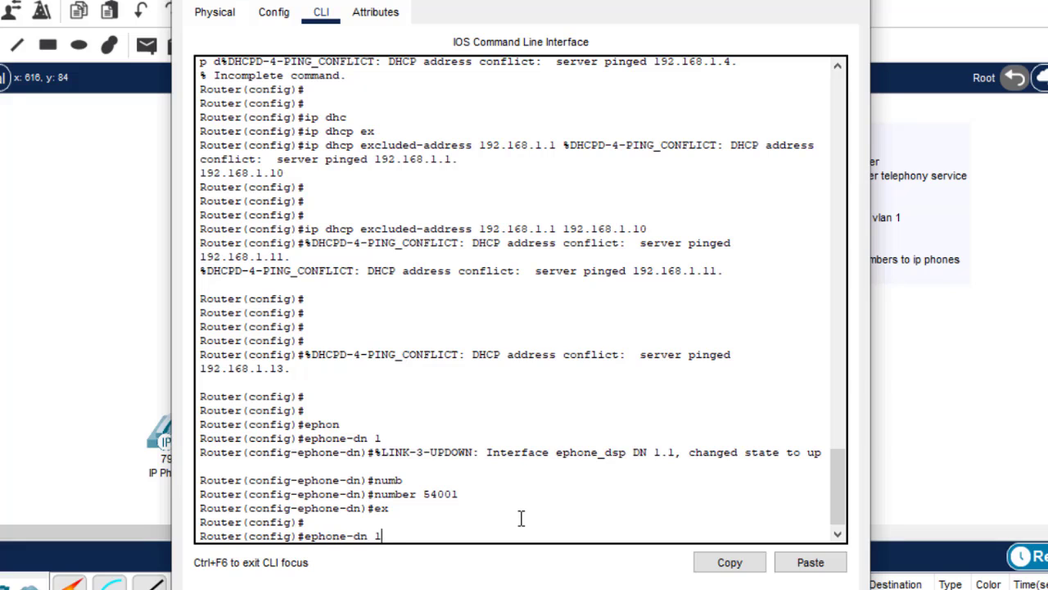
{"action": "key", "text": "BackSpace"}
{"action": "type", "text": "2"}
{"action": "key", "text": "Return"}
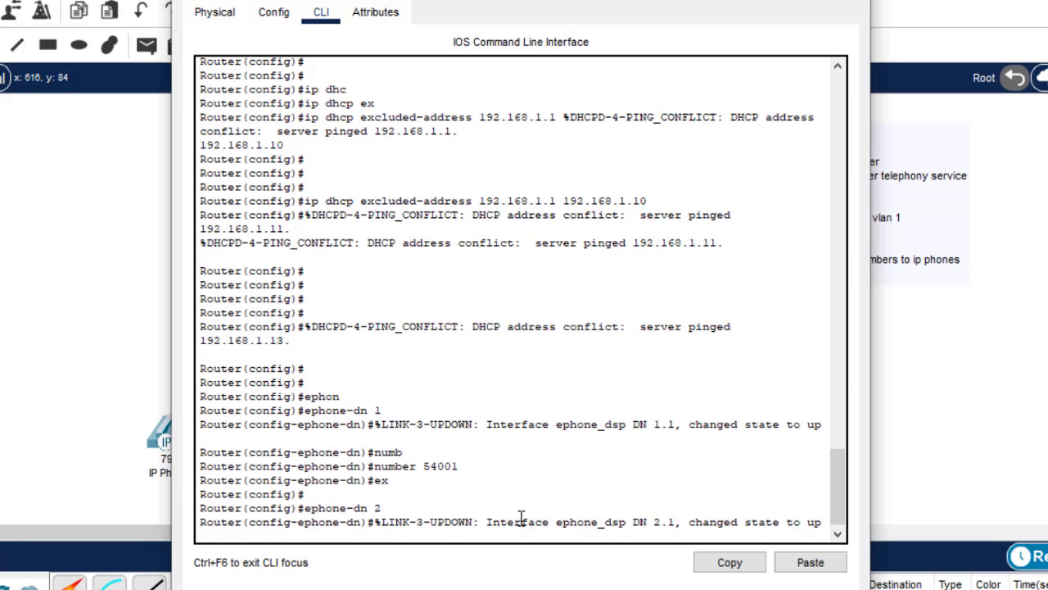
Assign number 54002 to ephone-dn 2 and return to global configuration mode.
{"action": "key", "text": "Up"}
{"action": "key", "text": "Up"}
{"action": "key", "text": "Down"}
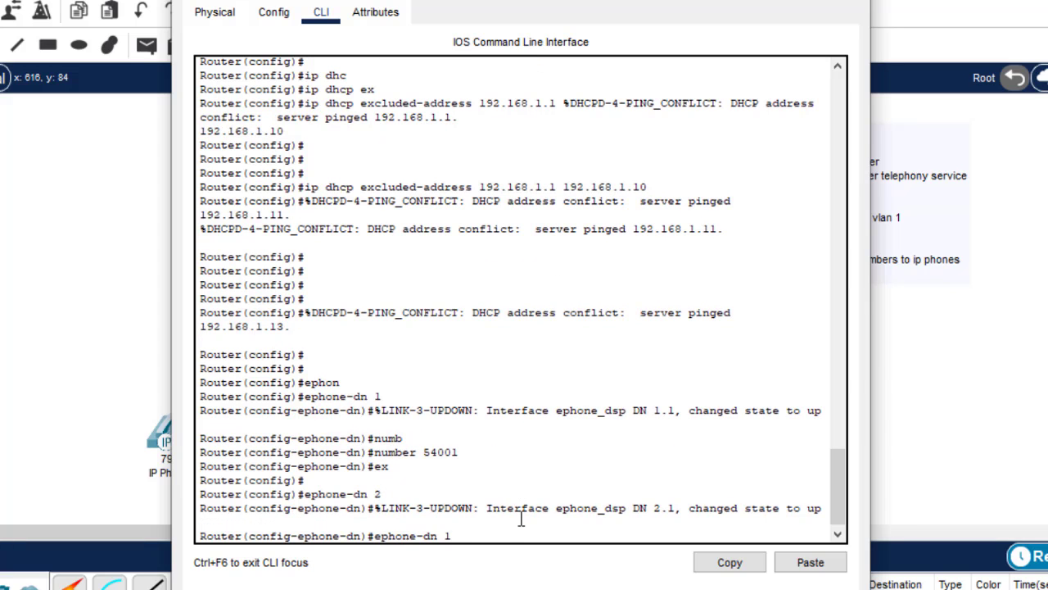
{"action": "key", "text": "Up"}
{"action": "key", "text": "Up"}
{"action": "key", "text": "BackSpace"}
{"action": "type", "text": "2"}
{"action": "key", "text": "Return"}
{"action": "type", "text": "ex"}
{"action": "key", "text": "Return"}
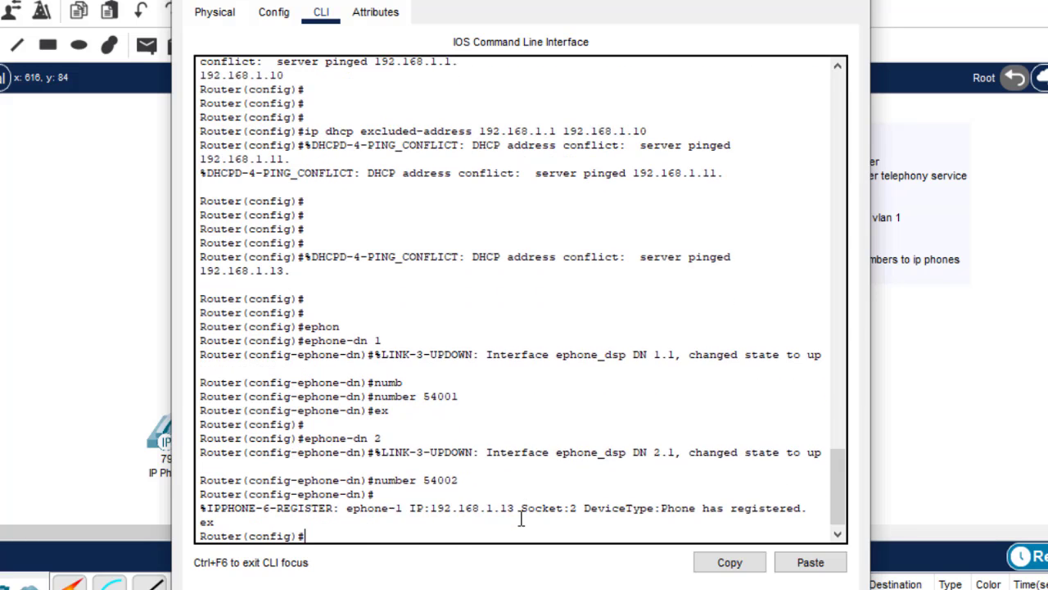
{"action": "key", "text": "Return"}
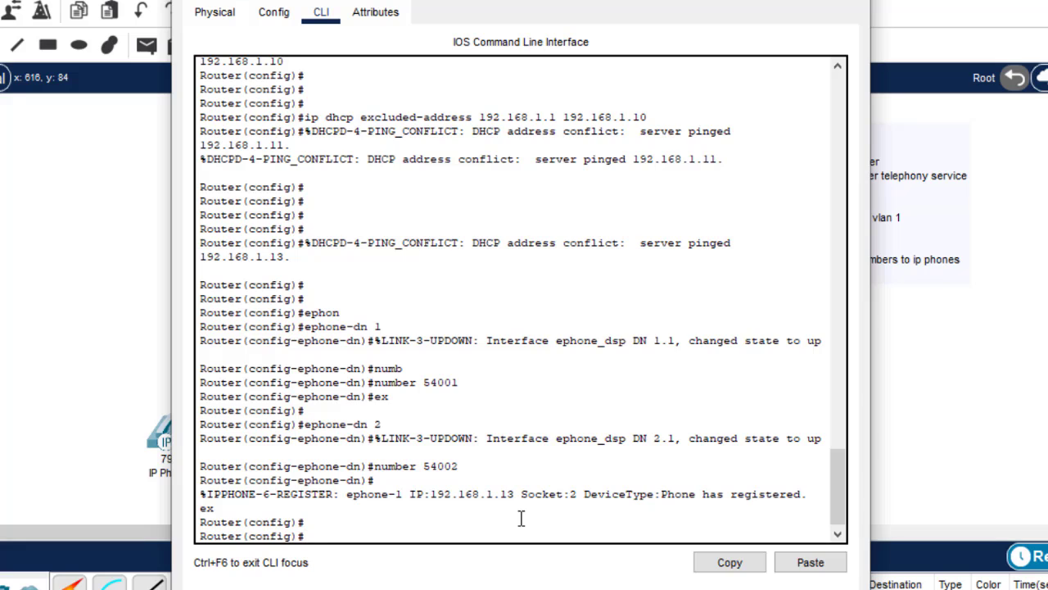
{"action": "key", "text": "Up"}
{"action": "key", "text": "Up"}
{"action": "key", "text": "Up"}
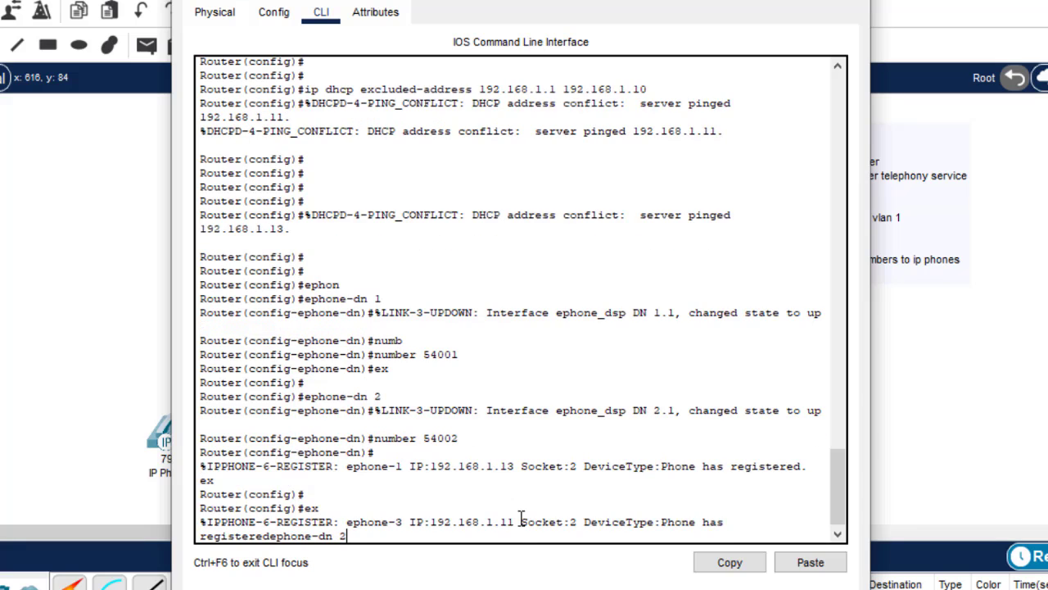
{"action": "key", "text": "Down"}
{"action": "key", "text": "Down"}
{"action": "key", "text": "Down"}
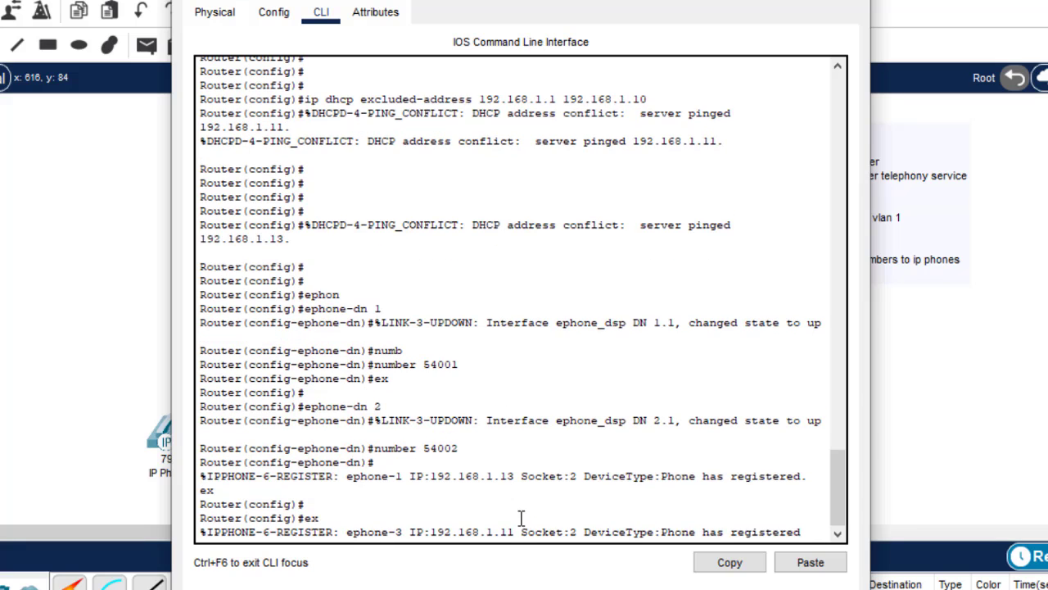
{"action": "key", "text": "Return"}
Create directory number entry ephone-dn 3 on the router.
{"action": "type", "text": "ex"}
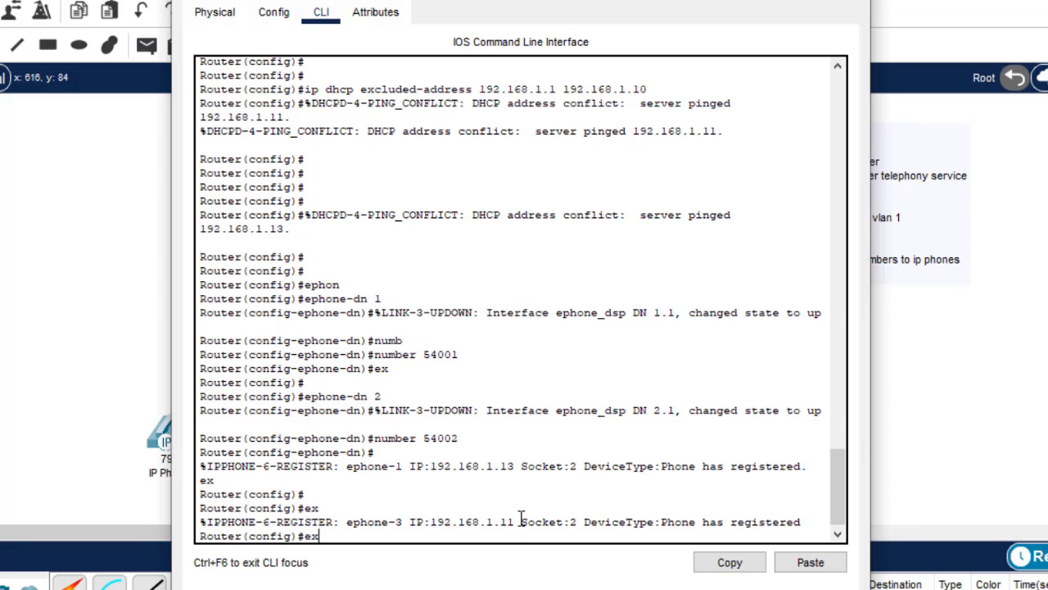
{"action": "key", "text": "Up"}
{"action": "key", "text": "Up"}
{"action": "key", "text": "Up"}
{"action": "type", "text": "3"}
{"action": "key", "text": "Return"}
{"action": "key", "text": "Return"}
Assign number 54003 to ephone-dn 3 and return to global configuration mode.
{"action": "type", "text": "ex"}
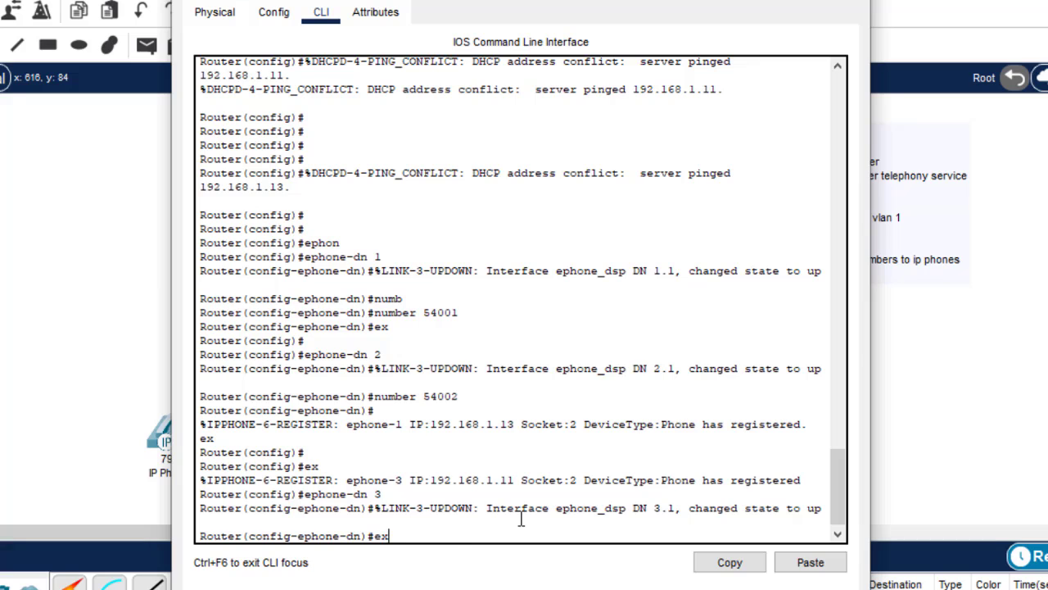
{"action": "key", "text": "Up"}
{"action": "type", "text": "3"}
{"action": "key", "text": "Return"}
{"action": "key", "text": "Return"}
{"action": "key", "text": "Return"}
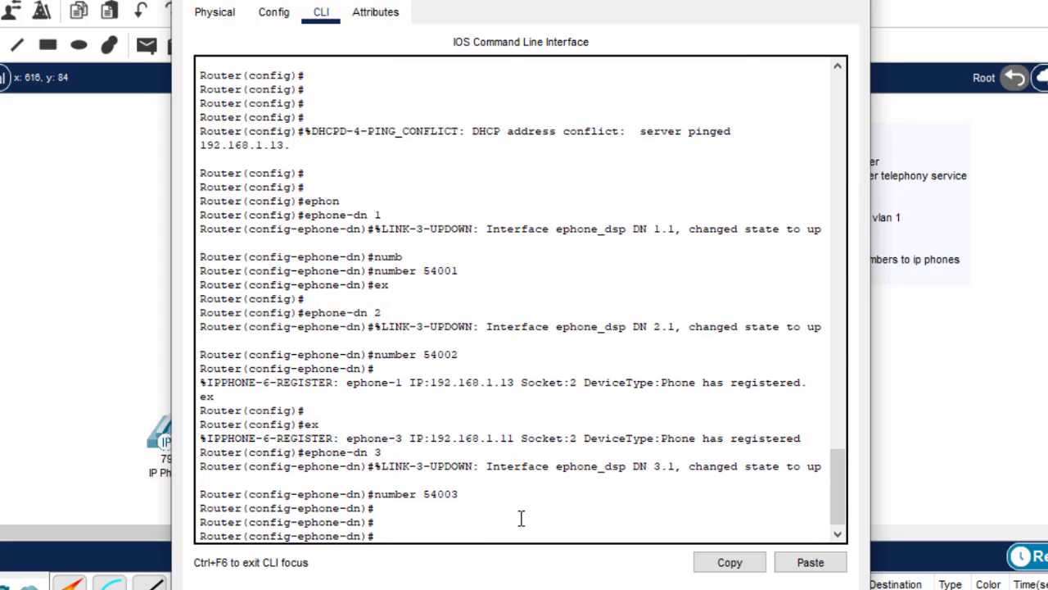
{"action": "type", "text": "ex"}
{"action": "key", "text": "Return"}
Create directory number entry ephone-dn 4 on the router.
{"action": "type", "text": "ephone-dn 3"}
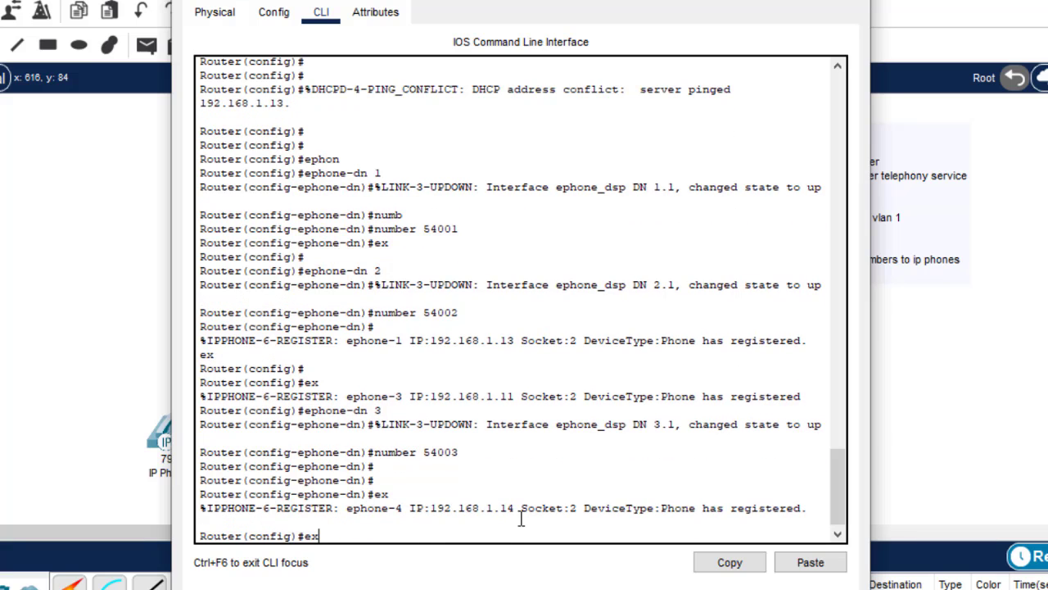
{"action": "key", "text": "BackSpace"}
{"action": "type", "text": "4"}
{"action": "key", "text": "Return"}
Assign number 54004 to ephone-dn 4.
{"action": "key", "text": "Up"}
{"action": "key", "text": "Up"}
{"action": "key", "text": "Up"}
{"action": "key", "text": "Up"}
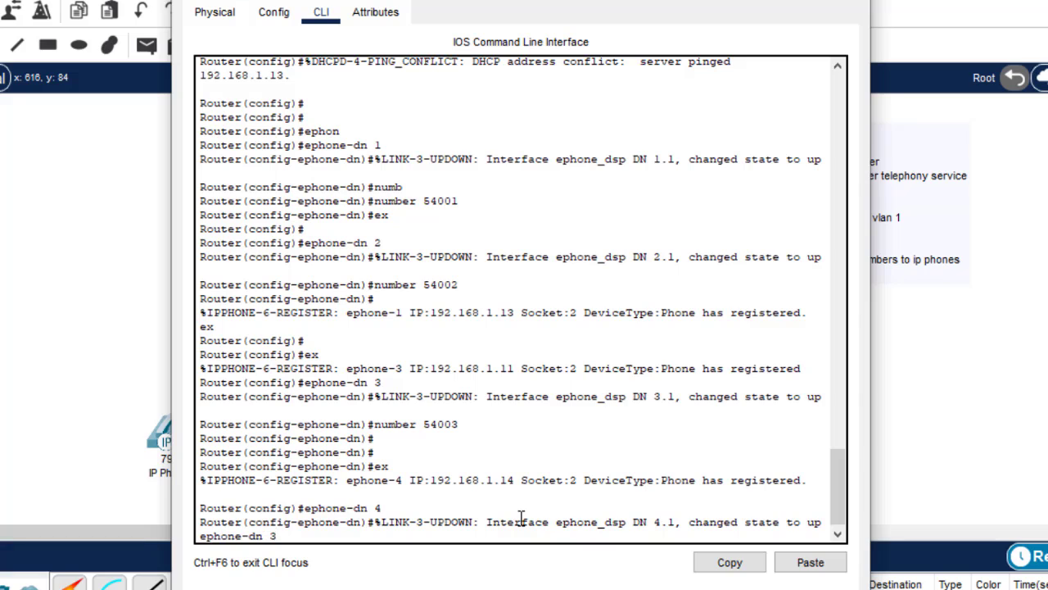
{"action": "key", "text": "Up"}
{"action": "key", "text": "Up"}
{"action": "key", "text": "Up"}
{"action": "key", "text": "Up"}
{"action": "key", "text": "Up"}
{"action": "key", "text": "Up"}
{"action": "type", "text": "4"}
{"action": "key", "text": "Return"}
{"action": "key", "text": "Return"}
{"action": "key", "text": "Return"}
{"action": "key", "text": "Return"}
{"action": "key", "text": "Return"}
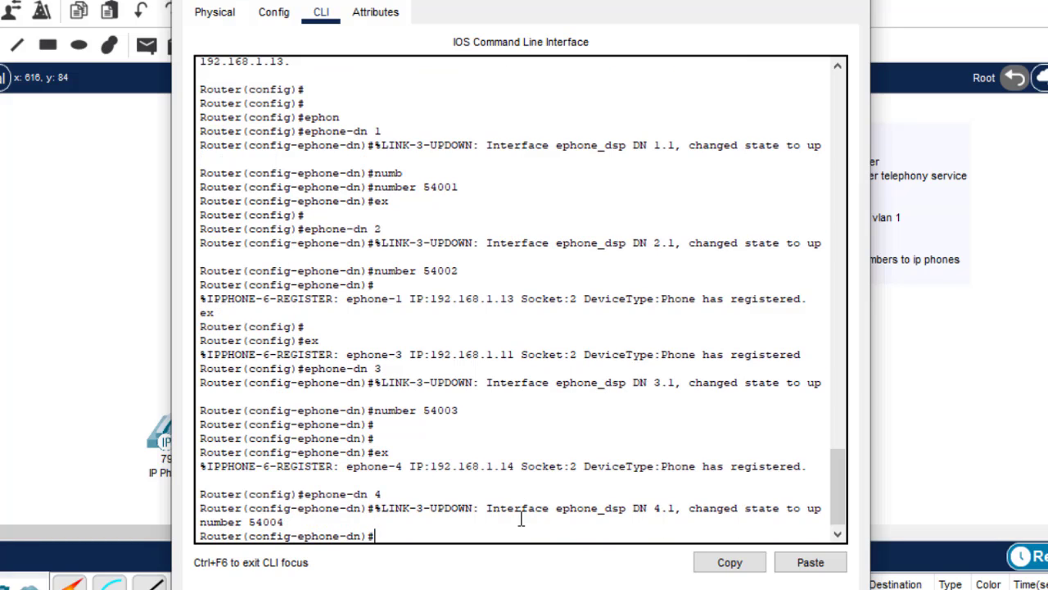
Leave the ephone-dn configuration, save the router's configuration with do wr and close Router0's window.
{"action": "type", "text": "ex"}
{"action": "key", "text": "Return"}
{"action": "key", "text": "Return"}
{"action": "key", "text": "Return"}
{"action": "key", "text": "Return"}
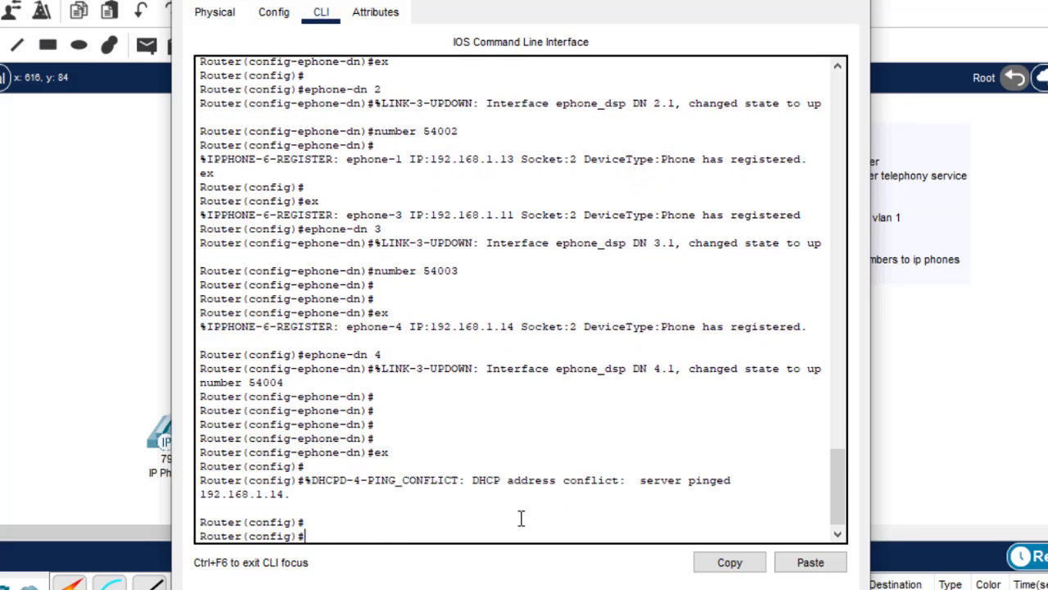
{"action": "type", "text": "do wr"}
{"action": "key", "text": "Return"}
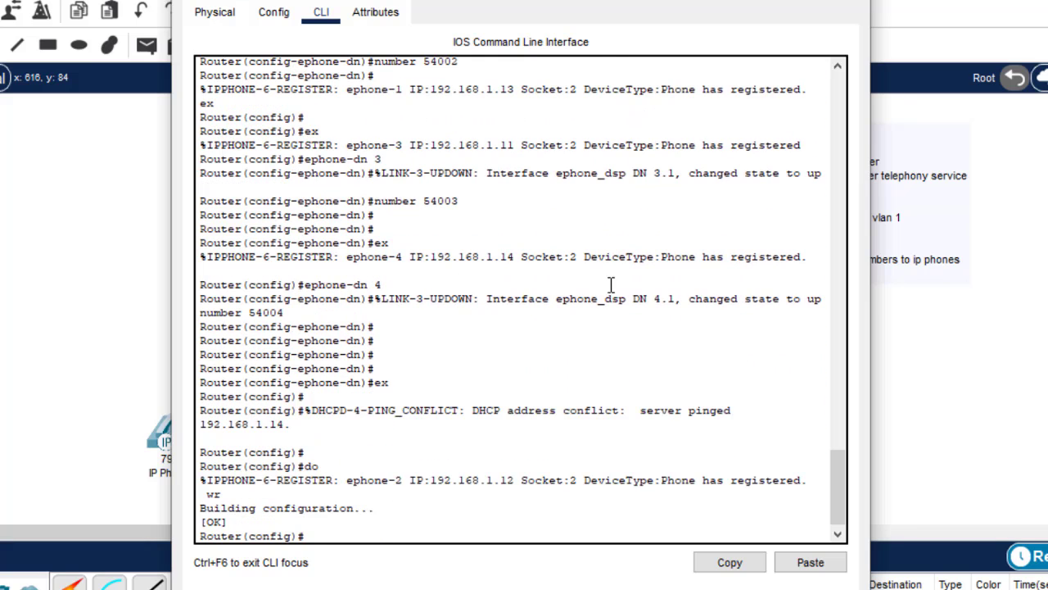
{"action": "left_click", "coordinate": [856, 2]}
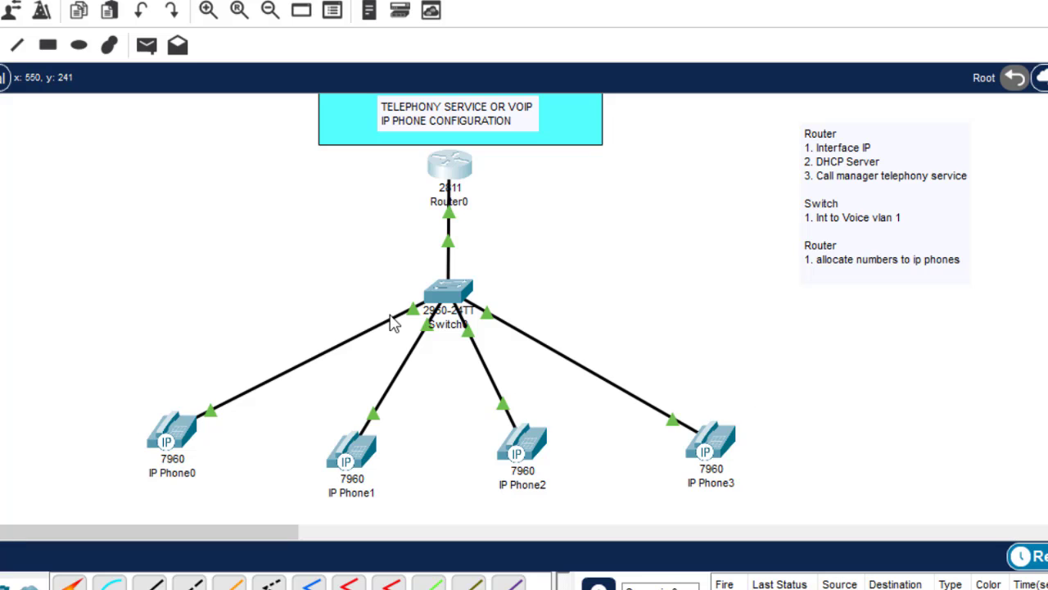
Check the IP address and line number of each of the four IP phones in the workspace.
{"action": "scroll", "coordinate": [524, 311], "scroll_direction": "down", "scroll_amount": 3}
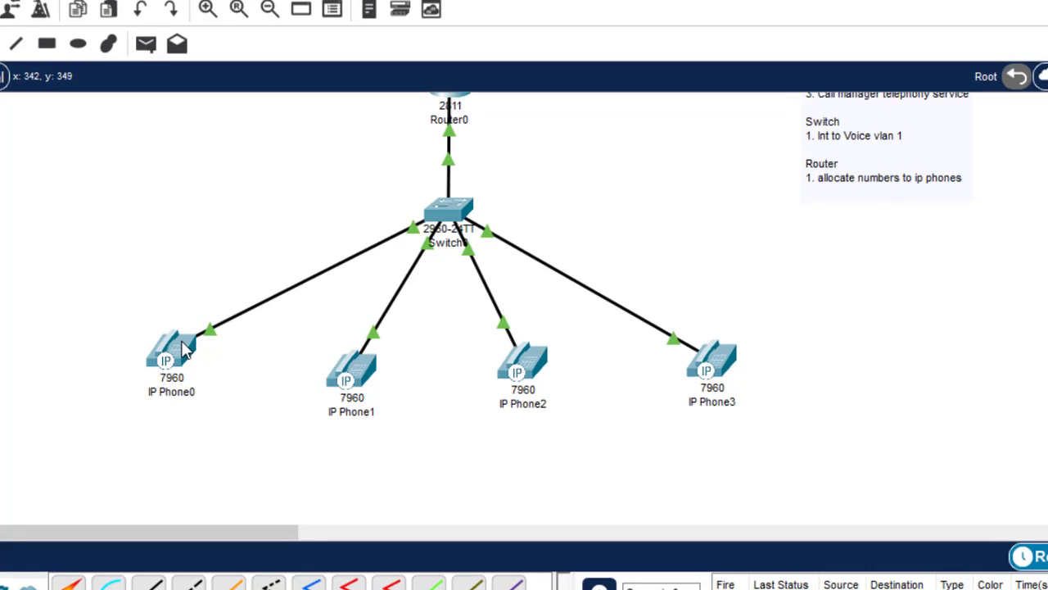
{"action": "mouse_move", "coordinate": [185, 350]}
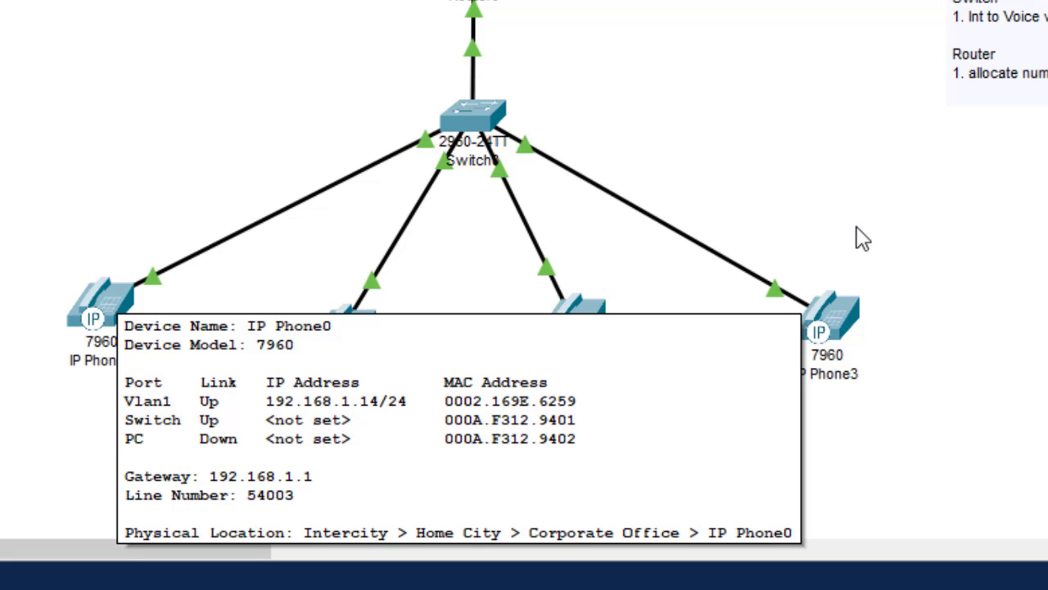
{"action": "mouse_move", "coordinate": [366, 357]}
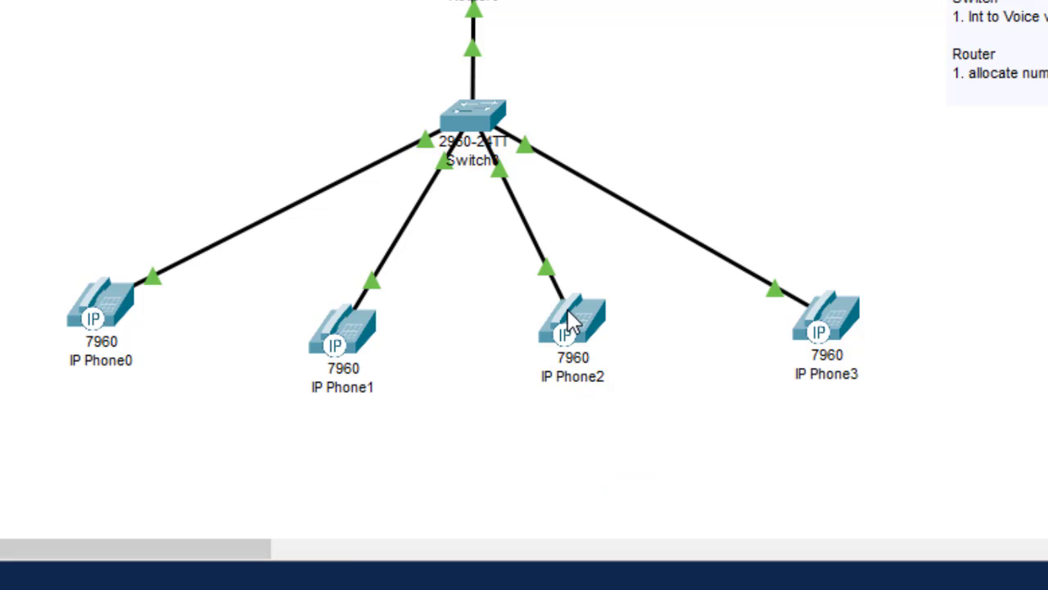
{"action": "mouse_move", "coordinate": [570, 319]}
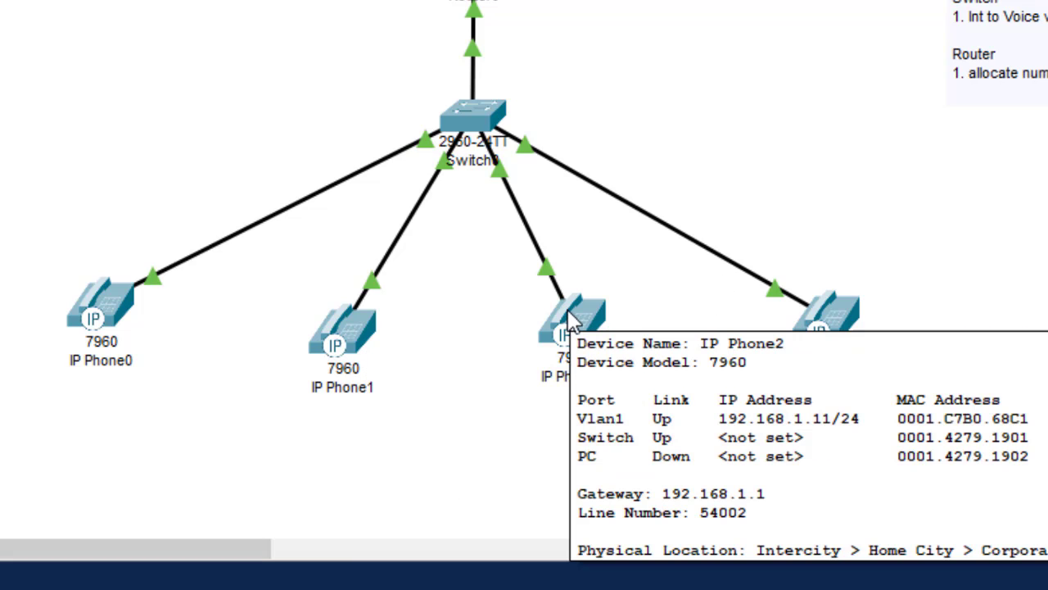
{"action": "mouse_move", "coordinate": [834, 319]}
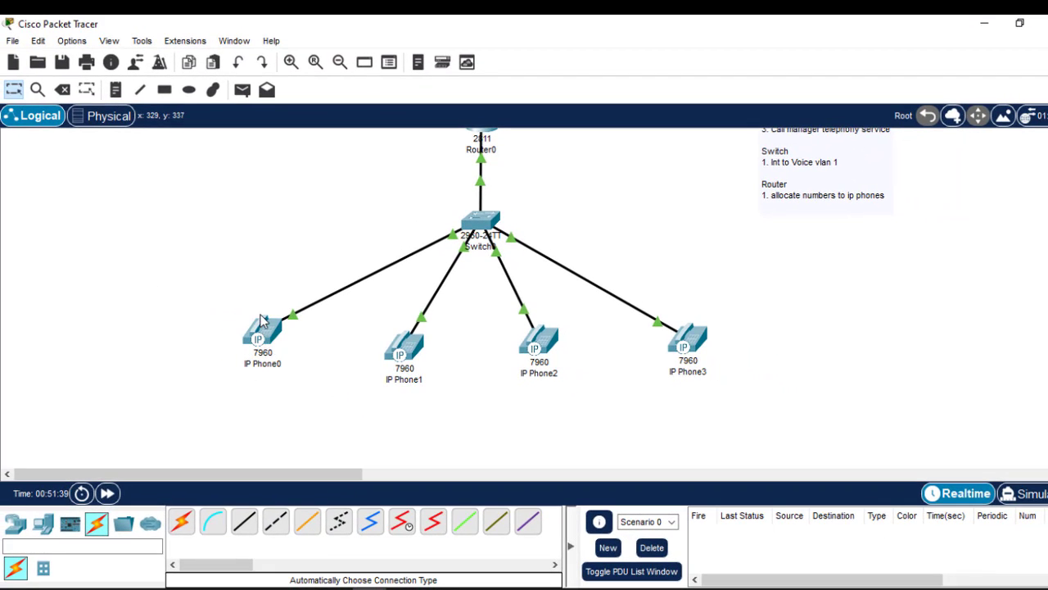
{"action": "mouse_move", "coordinate": [263, 342]}
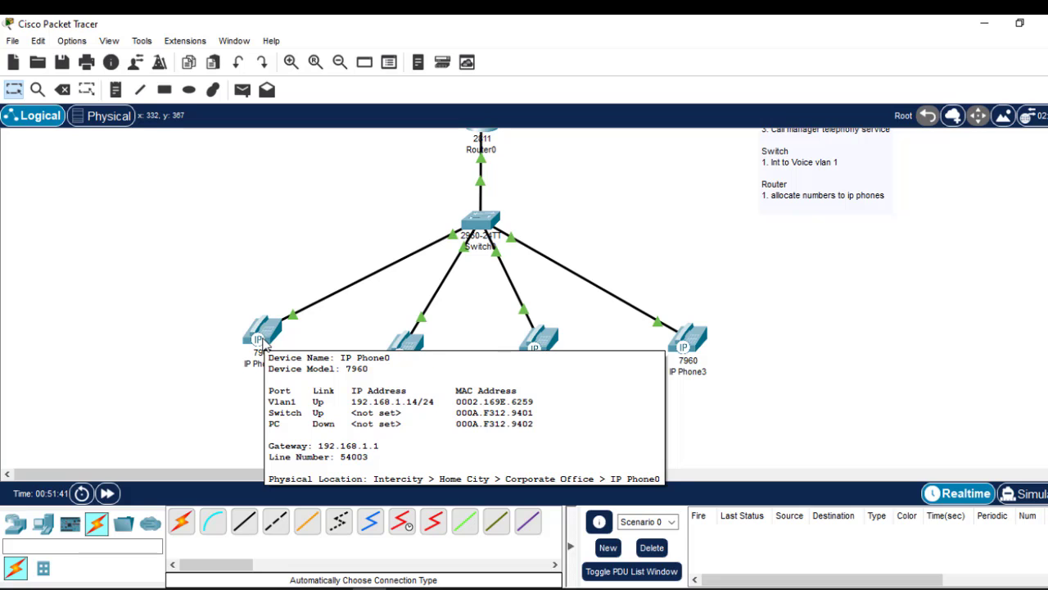
Open the windows of IP Phone3 and IP Phone0, spread them apart and display IP Phone0's handset interface.
{"action": "left_click", "coordinate": [686, 342]}
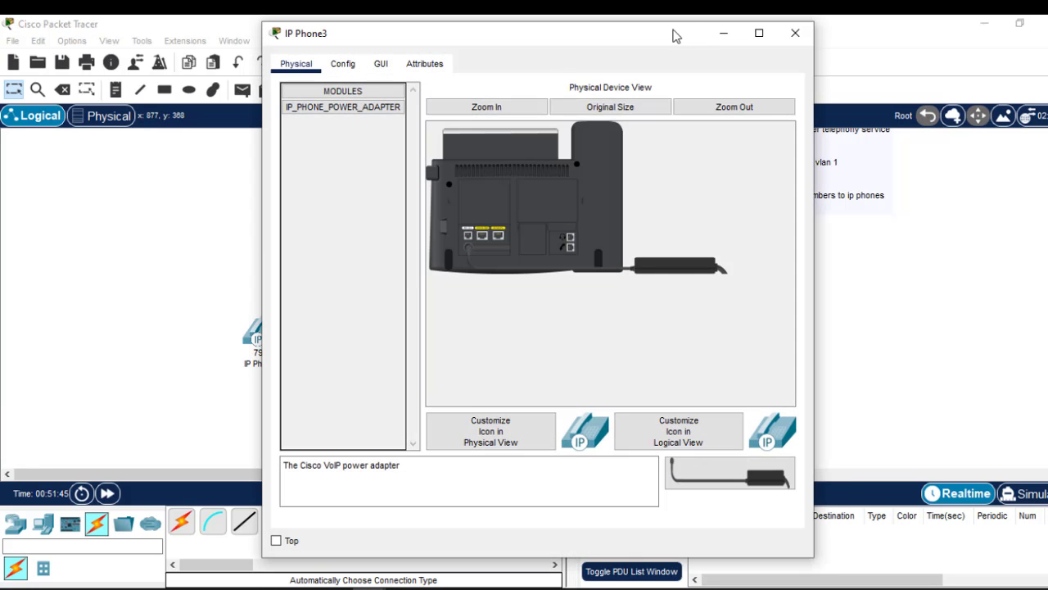
{"action": "left_click_drag", "start_coordinate": [676, 32], "coordinate": [816, 46]}
{"action": "left_click", "coordinate": [270, 326]}
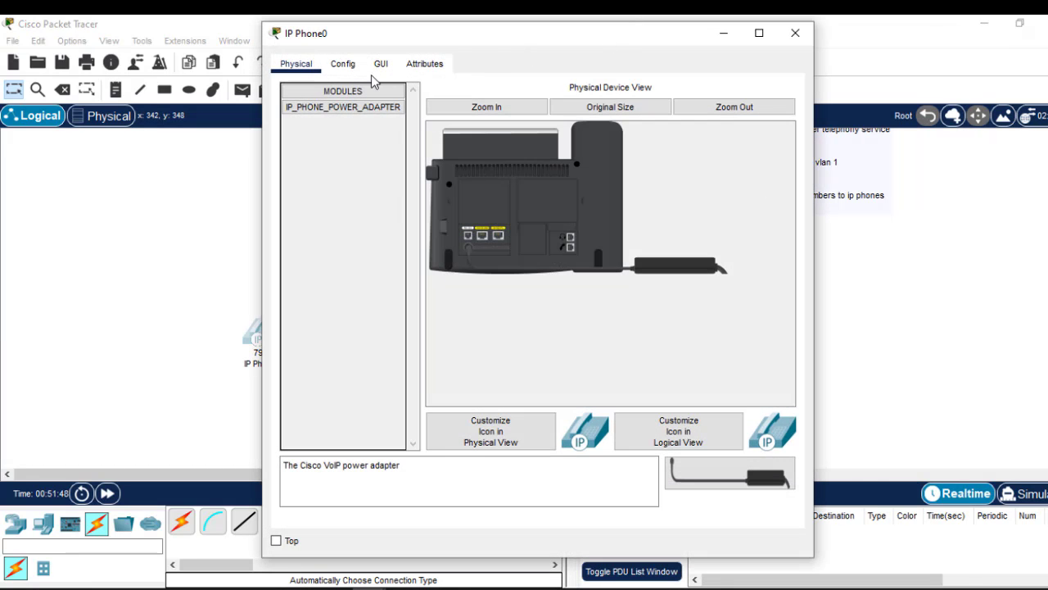
{"action": "left_click", "coordinate": [380, 69]}
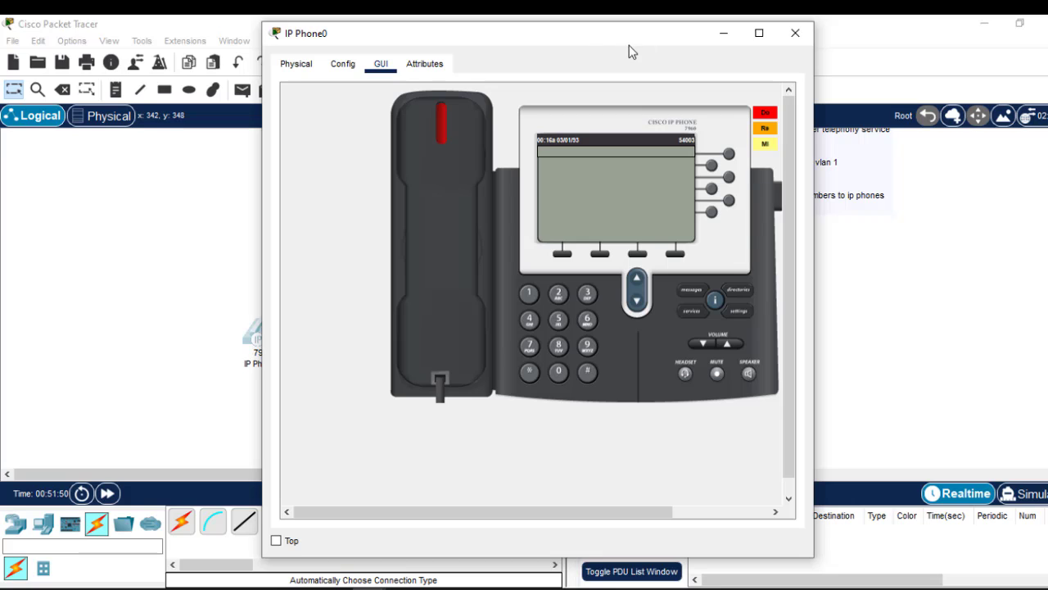
{"action": "left_click_drag", "start_coordinate": [629, 45], "coordinate": [475, 59]}
{"action": "left_click", "coordinate": [742, 222]}
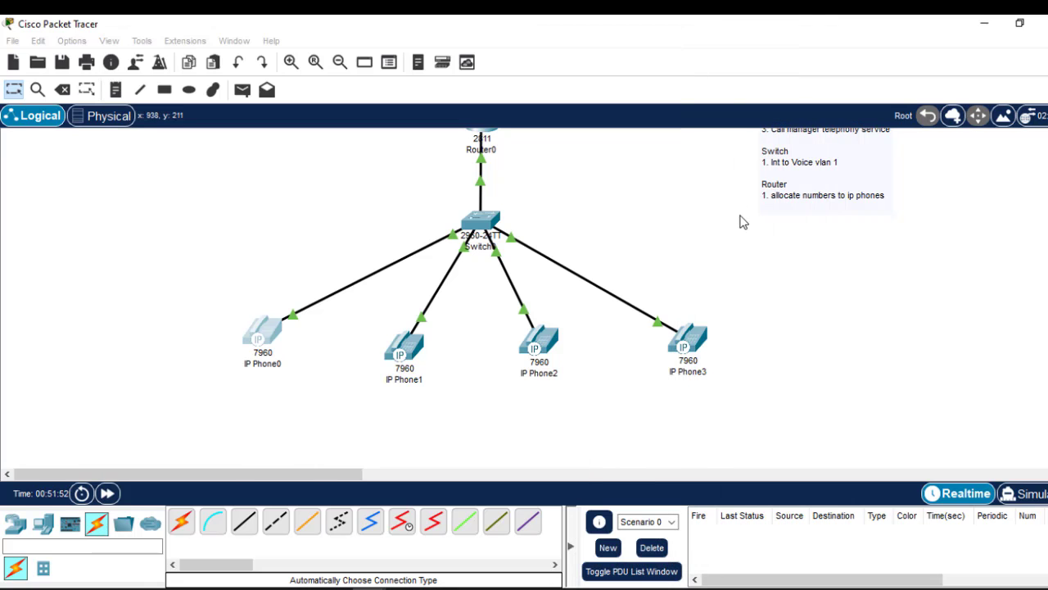
{"action": "left_click", "coordinate": [282, 331]}
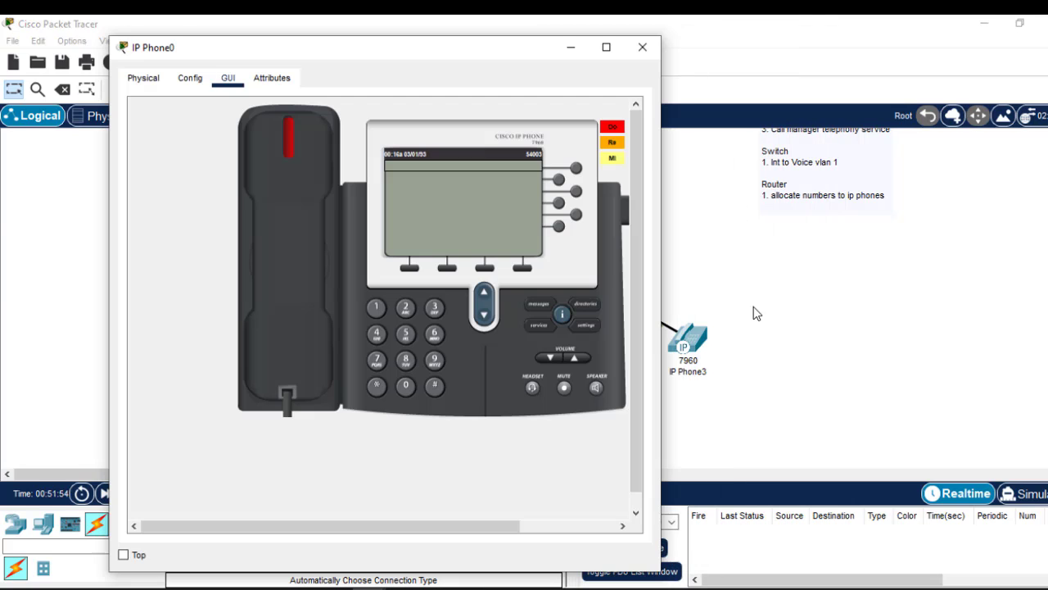
Display IP Phone3's handset interface beside the IP Phone0 window.
{"action": "left_click", "coordinate": [703, 347]}
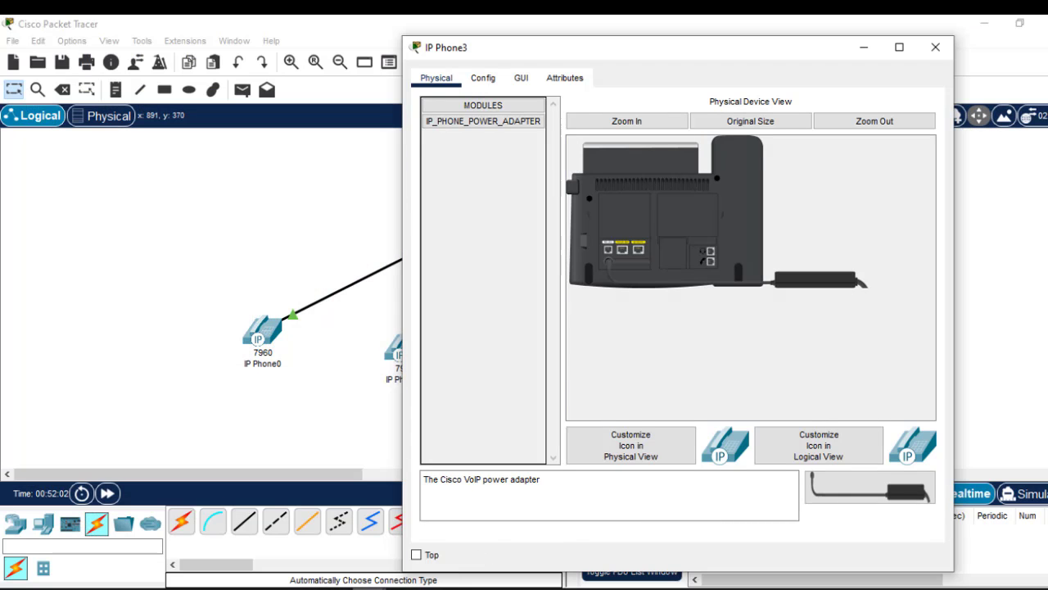
{"action": "left_click", "coordinate": [496, 550]}
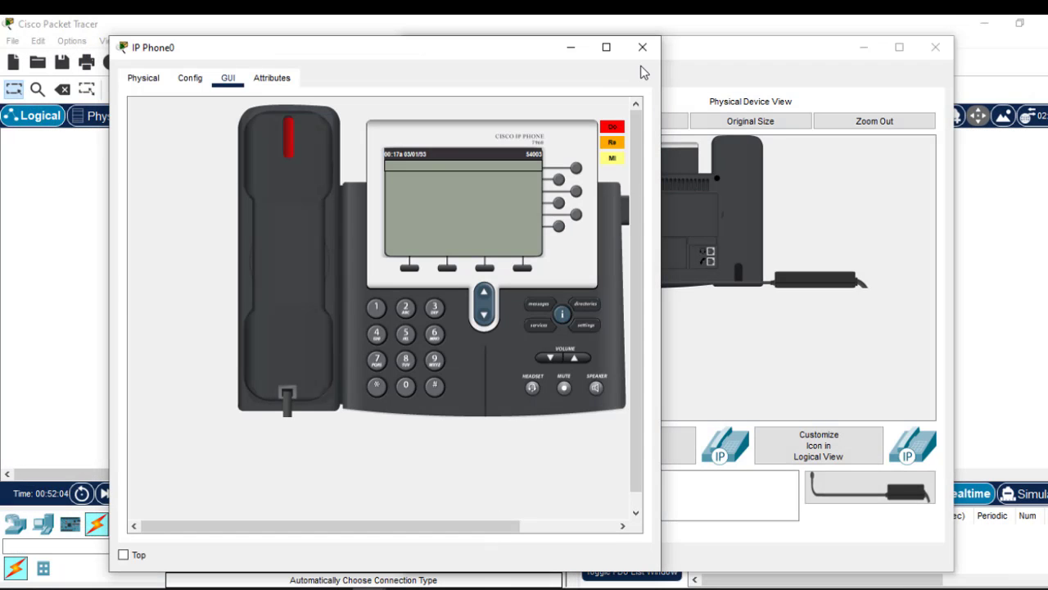
{"action": "left_click", "coordinate": [825, 177]}
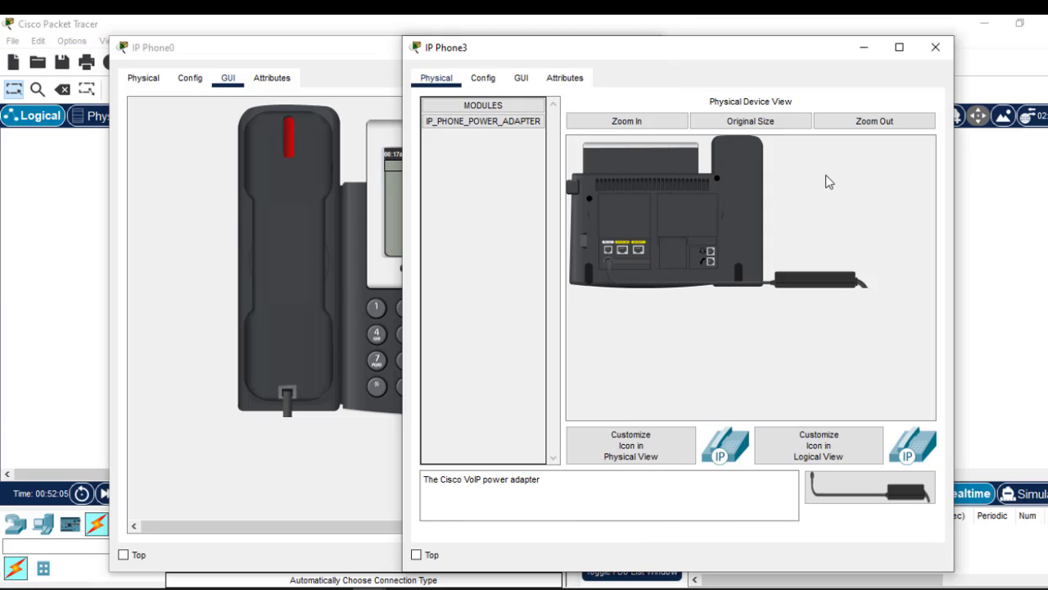
{"action": "left_click", "coordinate": [521, 78]}
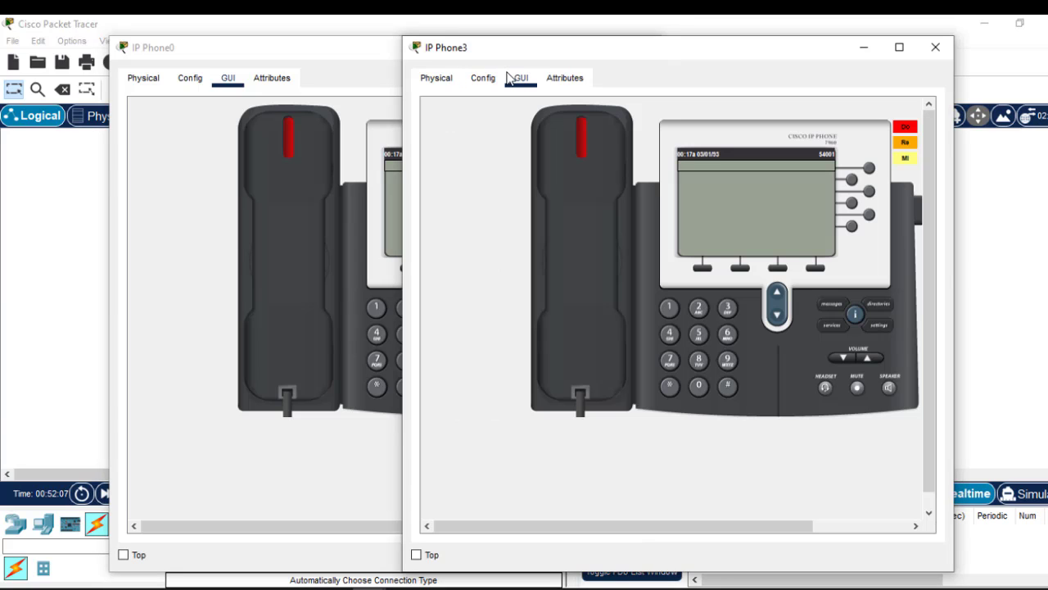
Dial 54004 on IP Phone3 and lift its handset to place the call.
{"action": "left_click", "coordinate": [700, 334]}
{"action": "left_click", "coordinate": [669, 334]}
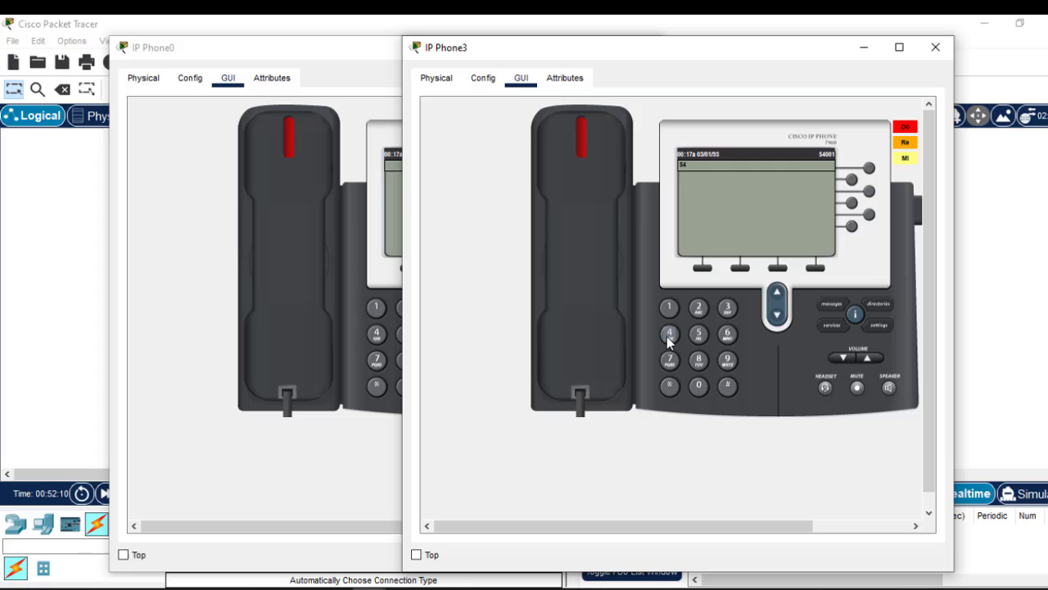
{"action": "left_click", "coordinate": [699, 385]}
{"action": "left_click", "coordinate": [699, 386]}
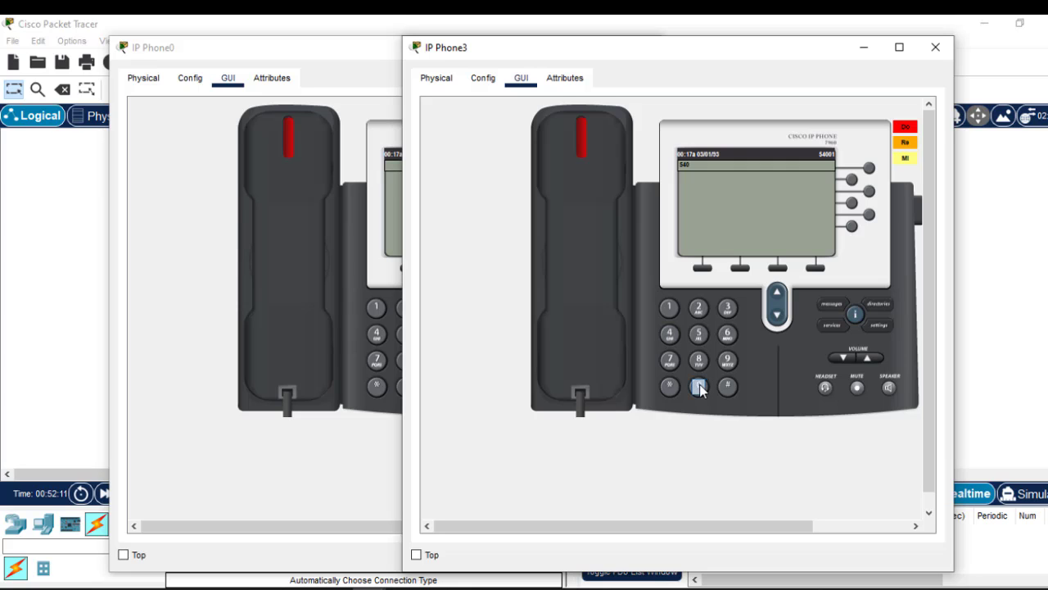
{"action": "left_click", "coordinate": [673, 335]}
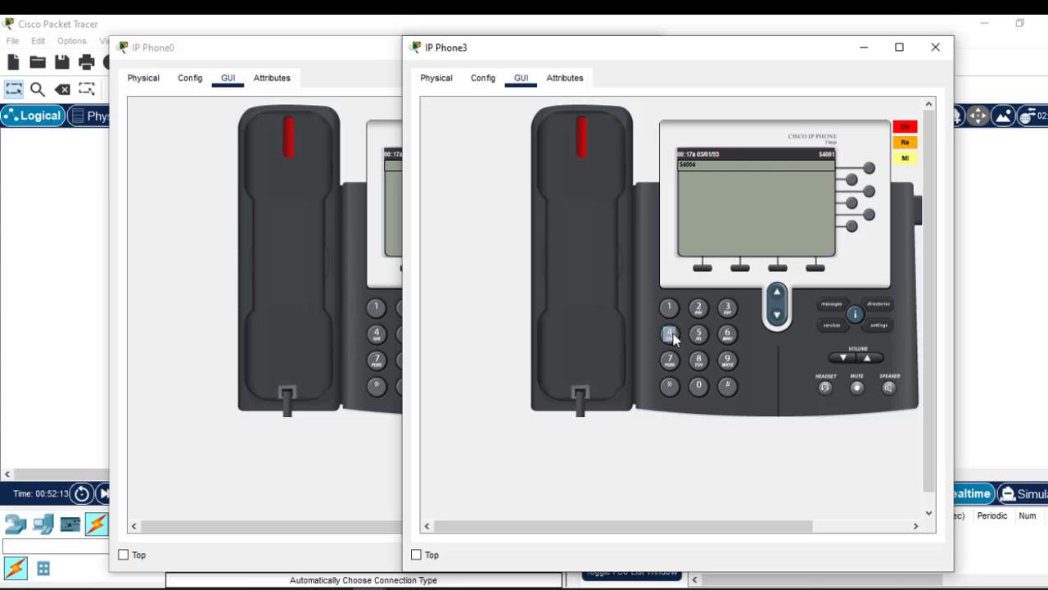
{"action": "left_click", "coordinate": [589, 139]}
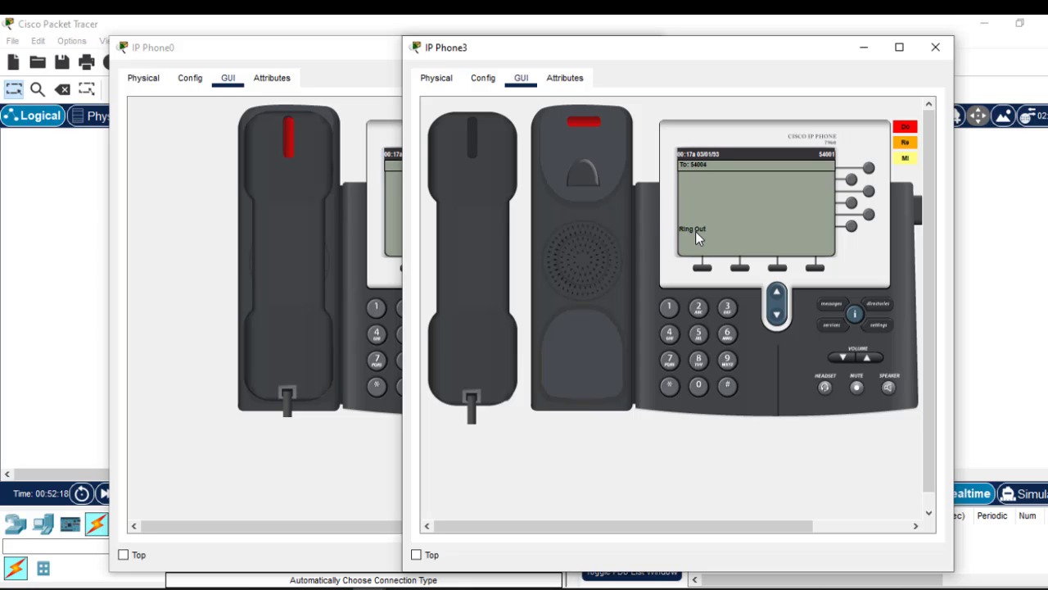
Close IP Phone0's window and open the handset interface of IP Phone1, the phone with line number 54004.
{"action": "left_click", "coordinate": [352, 162]}
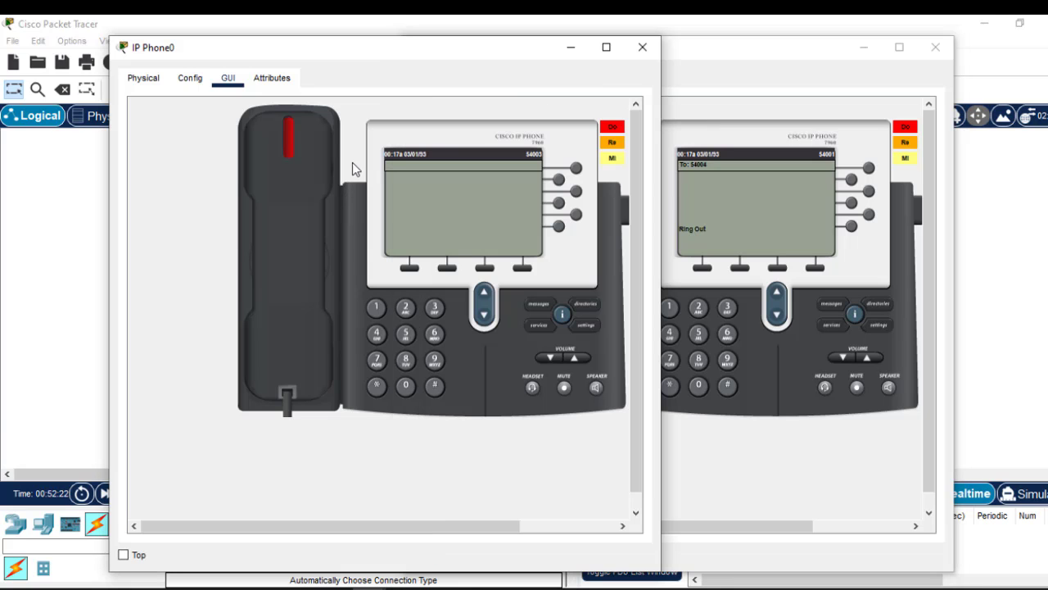
{"action": "left_click", "coordinate": [644, 49]}
{"action": "key", "text": "Escape"}
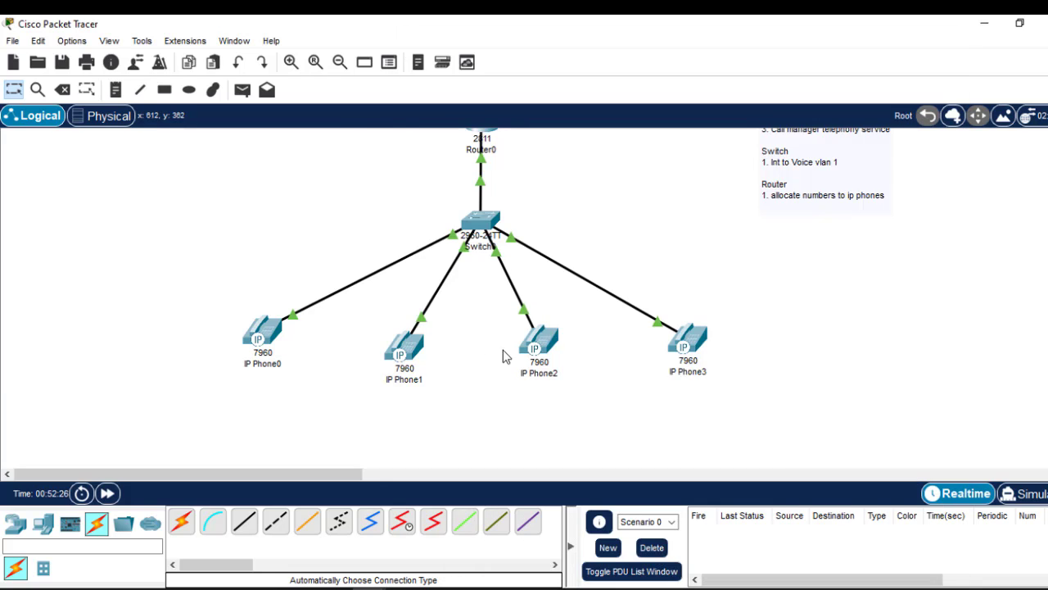
{"action": "mouse_move", "coordinate": [542, 346]}
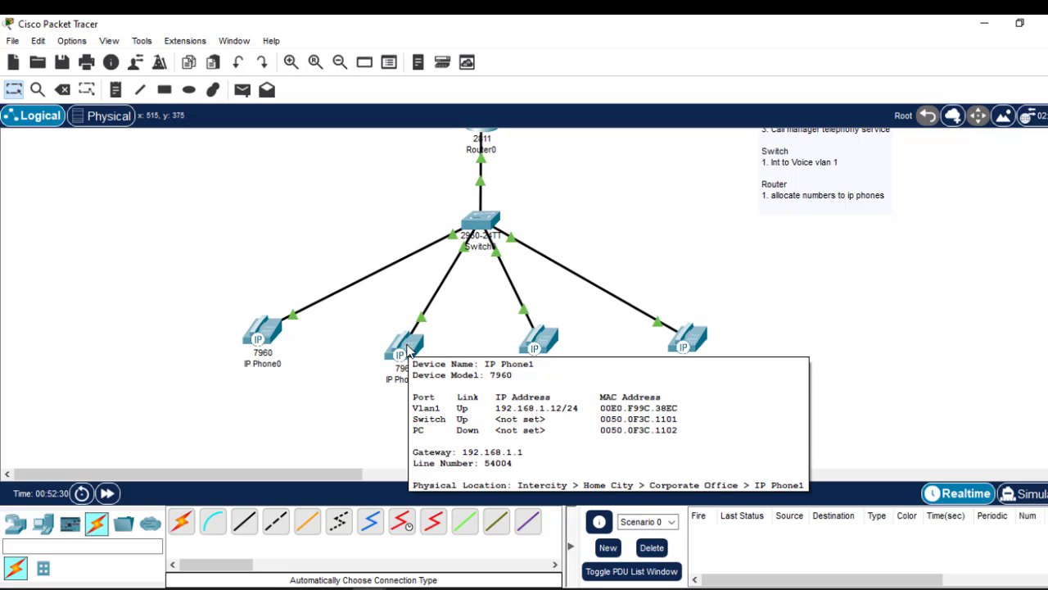
{"action": "left_click", "coordinate": [408, 351]}
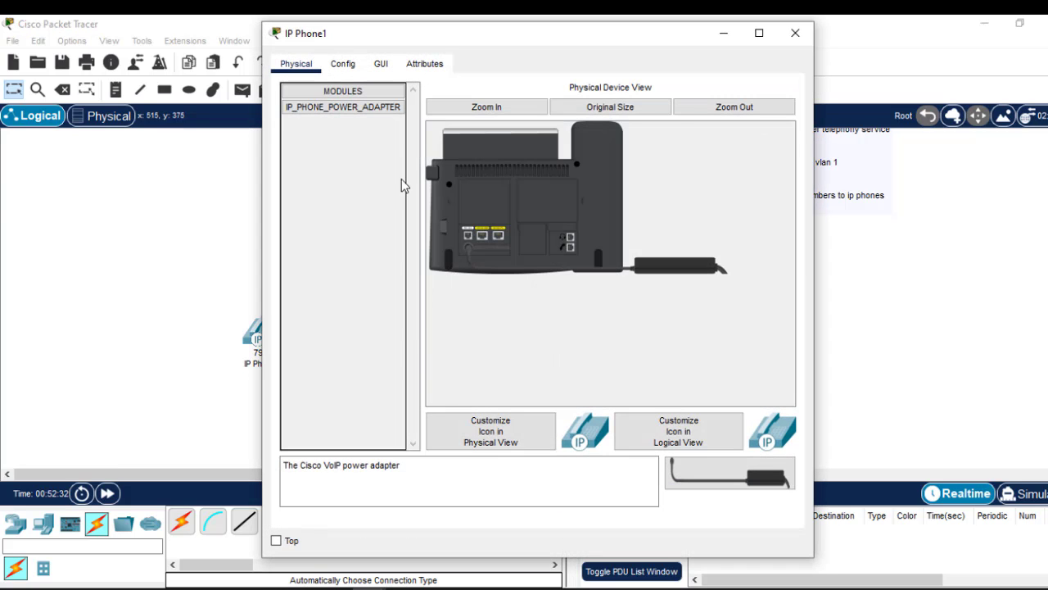
{"action": "left_click", "coordinate": [388, 67]}
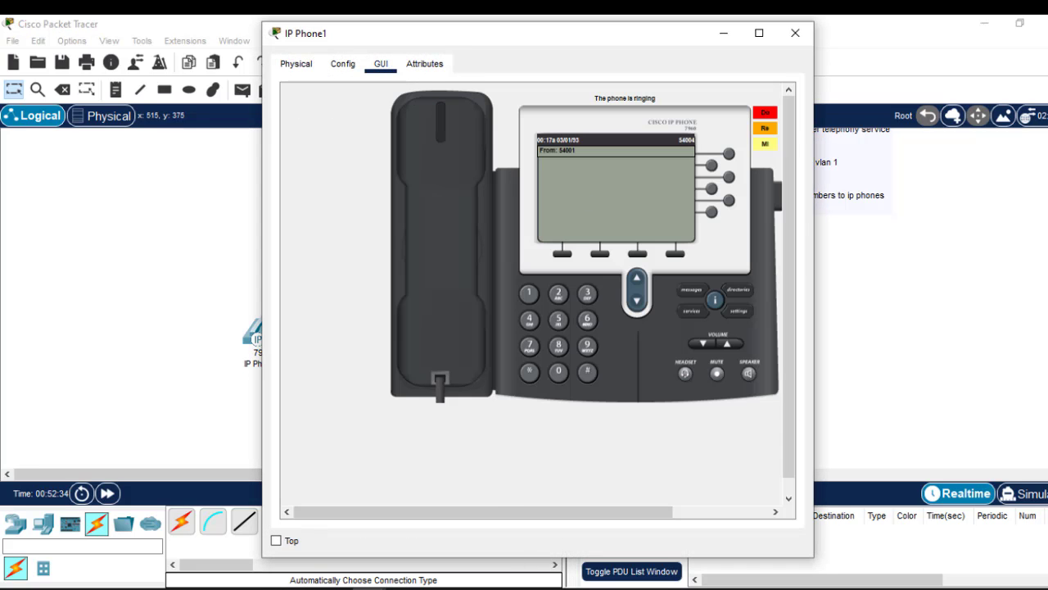
Arrange the IP Phone1 and IP Phone3 windows side by side and answer the incoming call on IP Phone1.
{"action": "mouse_move", "coordinate": [369, 589]}
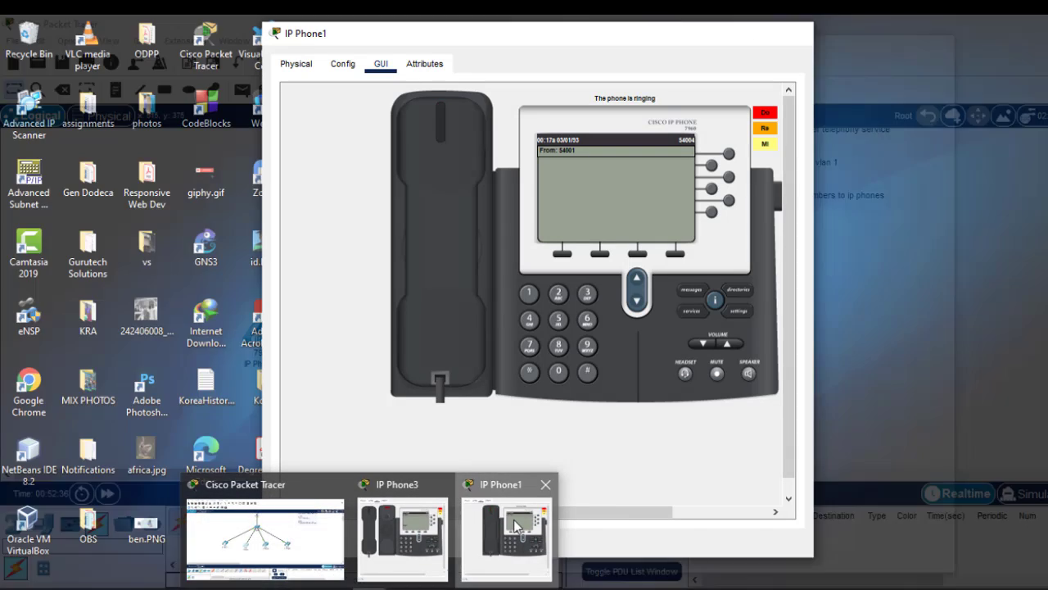
{"action": "left_click", "coordinate": [508, 532]}
{"action": "left_click_drag", "start_coordinate": [551, 41], "coordinate": [371, 42]}
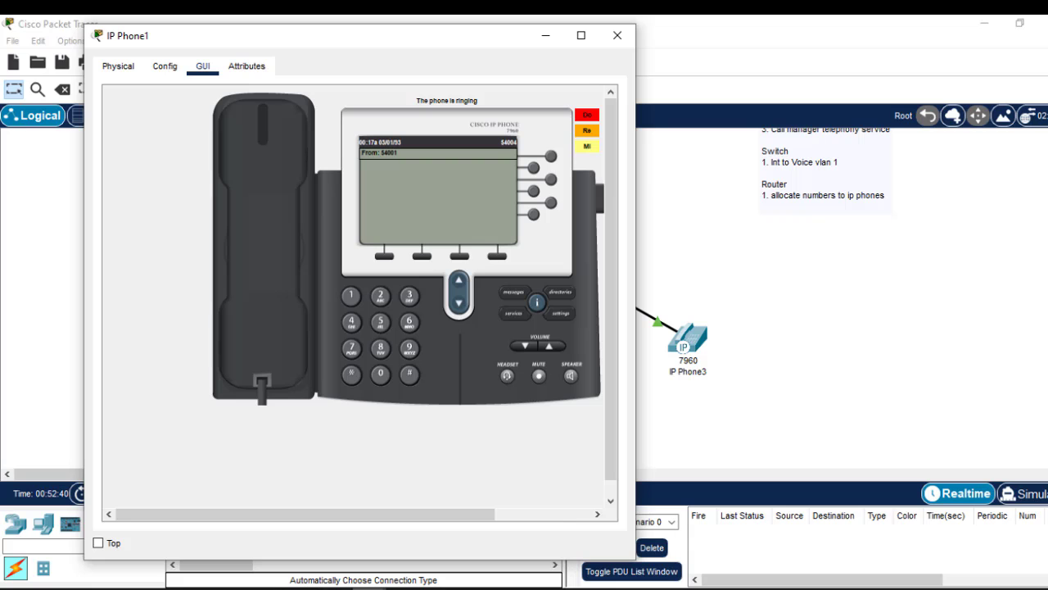
{"action": "mouse_move", "coordinate": [369, 589]}
{"action": "left_click", "coordinate": [366, 541]}
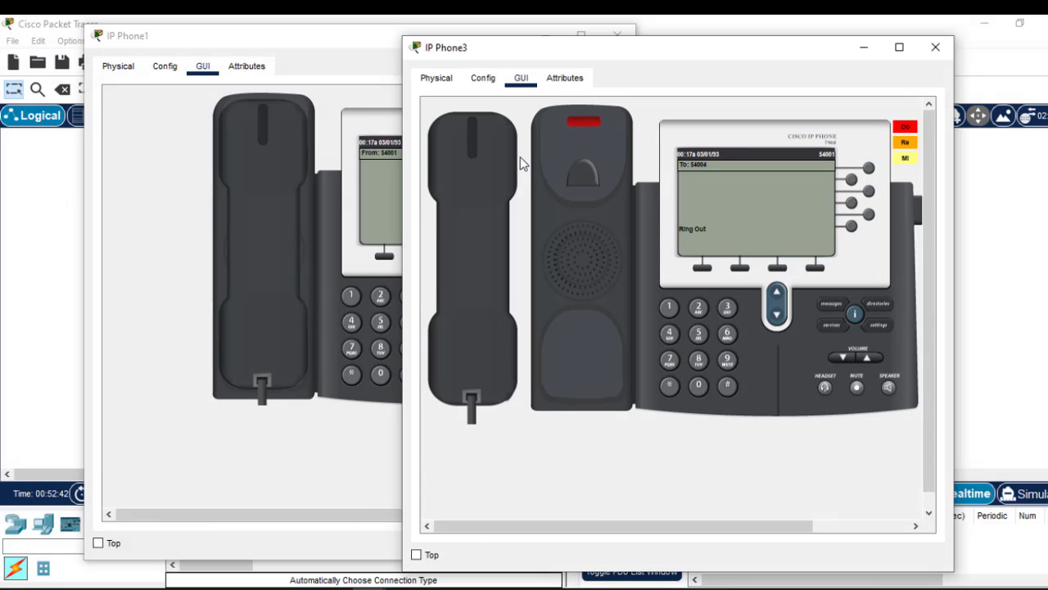
{"action": "left_click", "coordinate": [258, 126]}
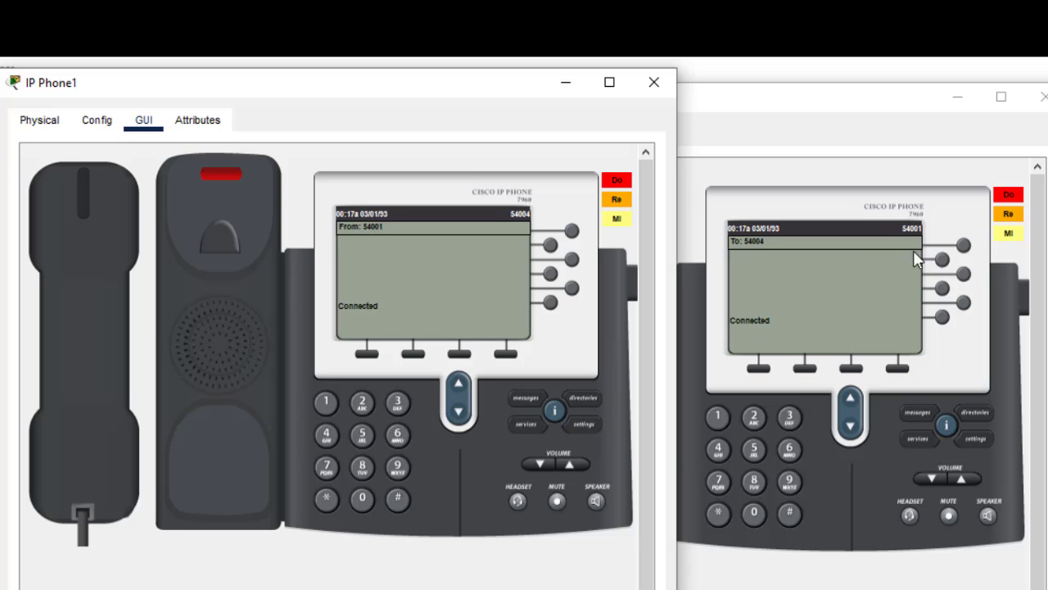
{"action": "left_click", "coordinate": [363, 431]}
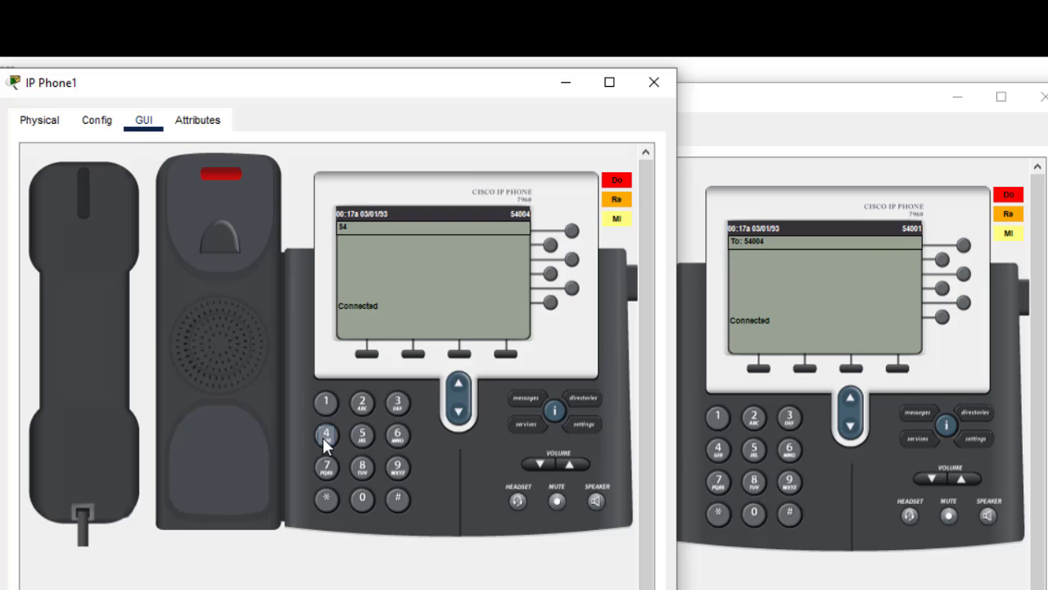
{"action": "left_click", "coordinate": [364, 499]}
{"action": "left_click", "coordinate": [364, 500]}
Hang up the active call on IP Phone1 and place a call from it to 54001.
{"action": "left_click", "coordinate": [79, 193]}
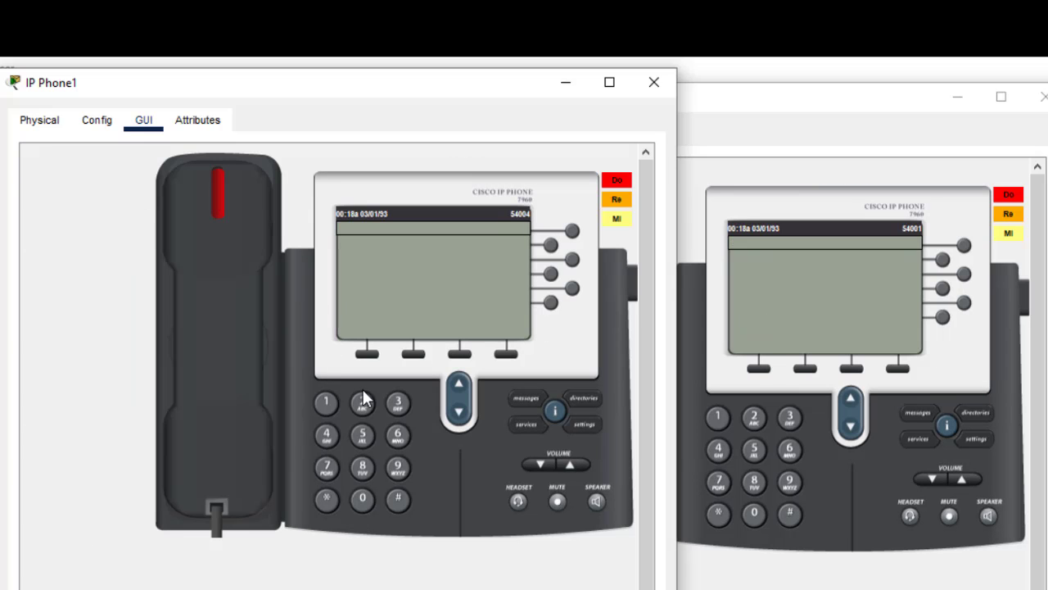
{"action": "left_click", "coordinate": [362, 435]}
{"action": "left_click", "coordinate": [326, 435]}
{"action": "left_click", "coordinate": [362, 500]}
{"action": "left_click", "coordinate": [363, 500]}
{"action": "left_click", "coordinate": [325, 403]}
{"action": "left_click", "coordinate": [229, 205]}
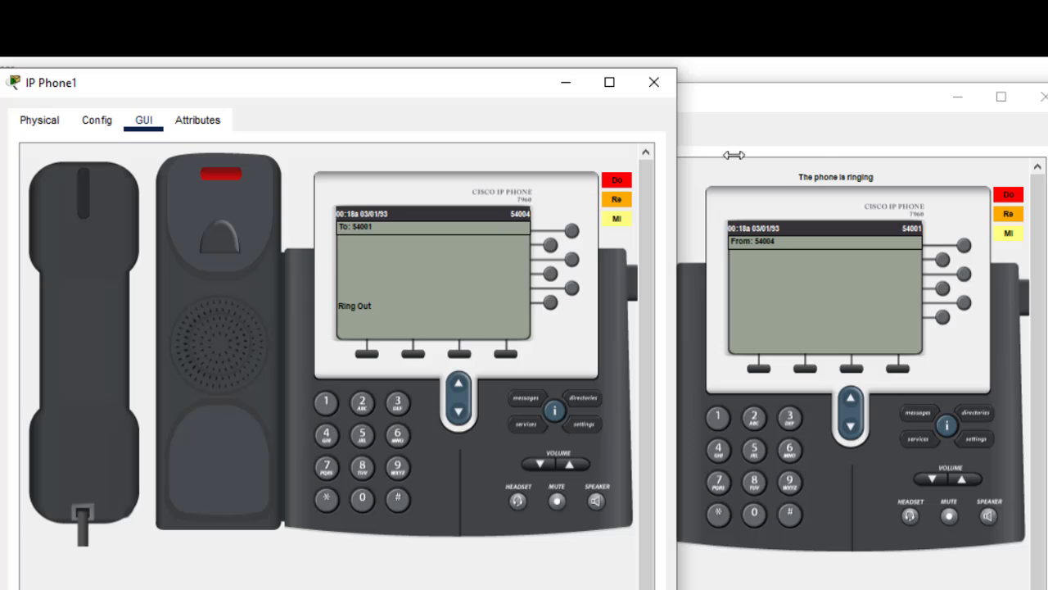
Answer the incoming call on IP Phone3, then end it by hanging up the handset.
{"action": "left_click", "coordinate": [794, 132]}
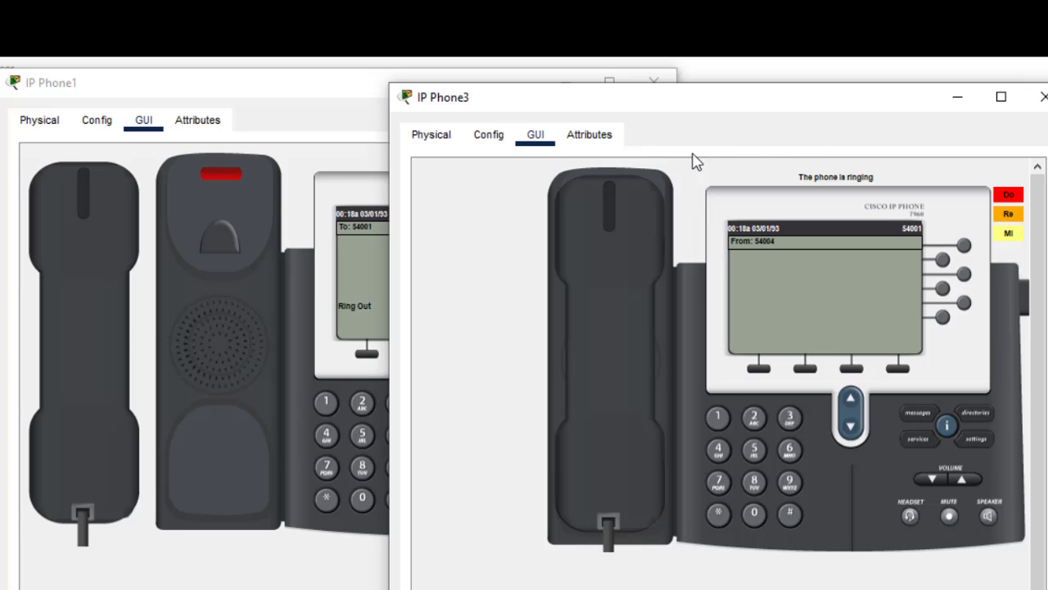
{"action": "left_click", "coordinate": [605, 218]}
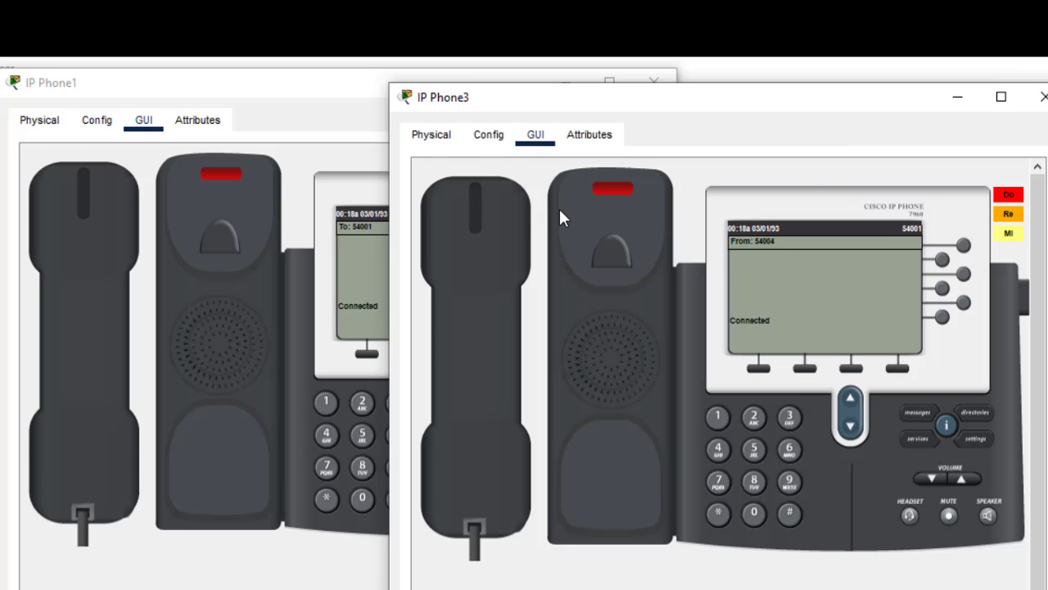
{"action": "left_click", "coordinate": [468, 215]}
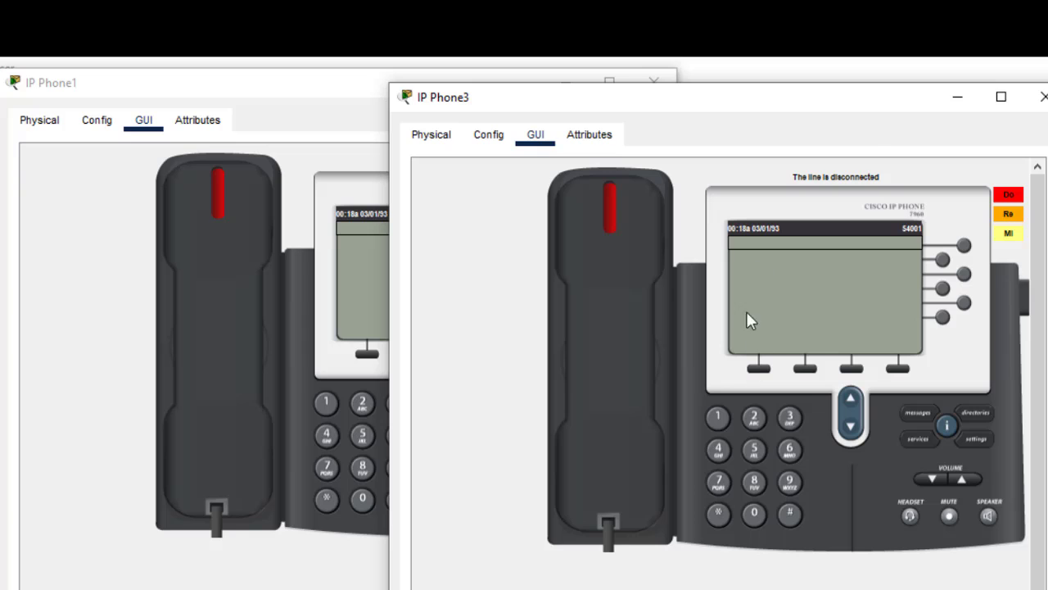
Place a call from IP Phone3 to 54002.
{"action": "left_click", "coordinate": [753, 449]}
{"action": "left_click", "coordinate": [720, 449]}
{"action": "left_click", "coordinate": [754, 512]}
{"action": "left_click", "coordinate": [754, 513]}
{"action": "left_click", "coordinate": [754, 416]}
{"action": "left_click", "coordinate": [615, 203]}
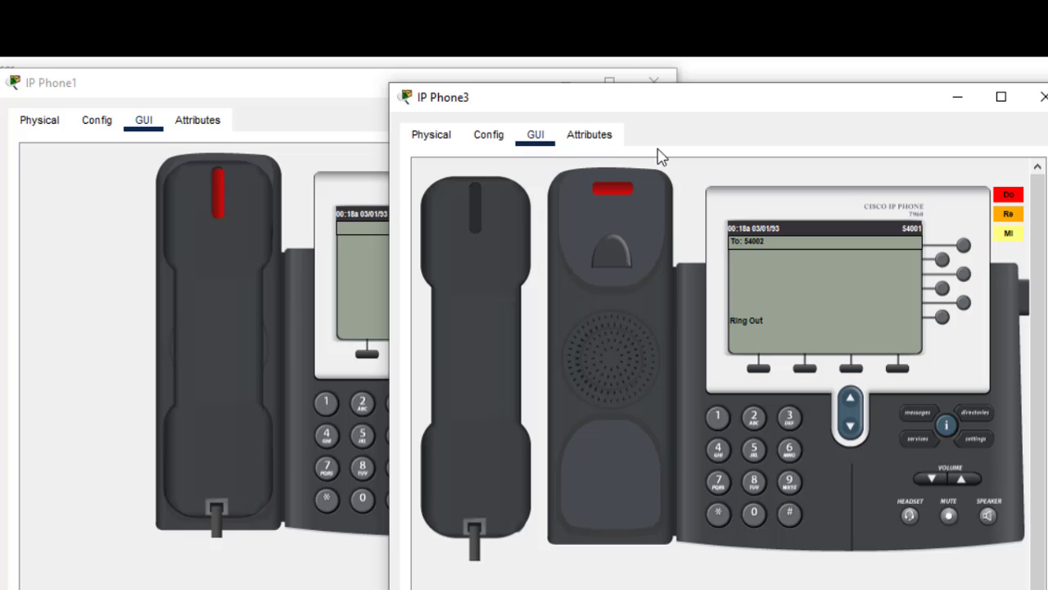
Close the IP Phone1 and IP Phone3 windows.
{"action": "left_click", "coordinate": [328, 222]}
{"action": "left_click", "coordinate": [653, 82]}
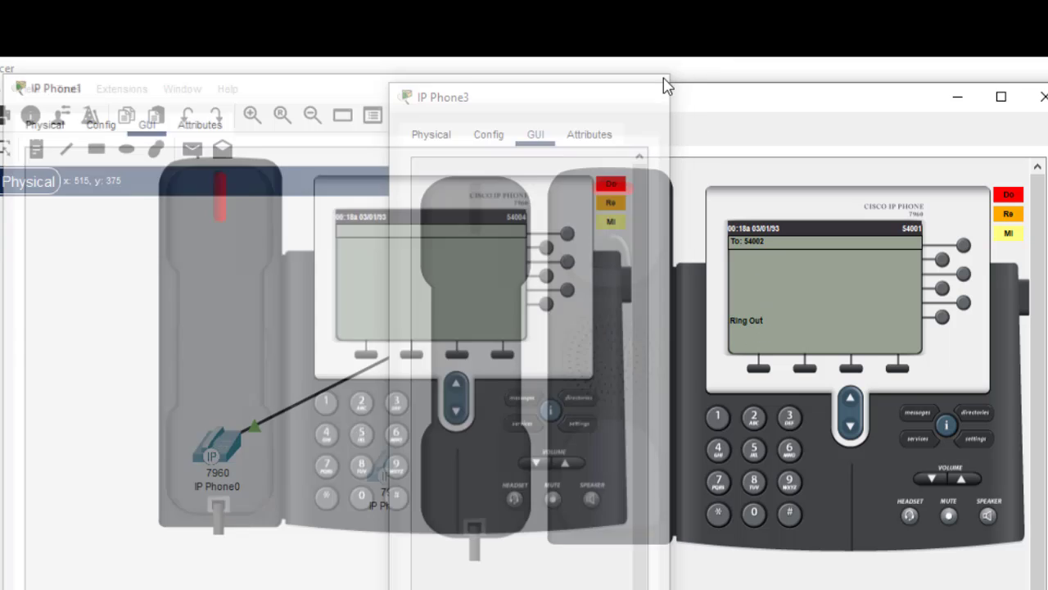
{"action": "left_click", "coordinate": [1042, 97]}
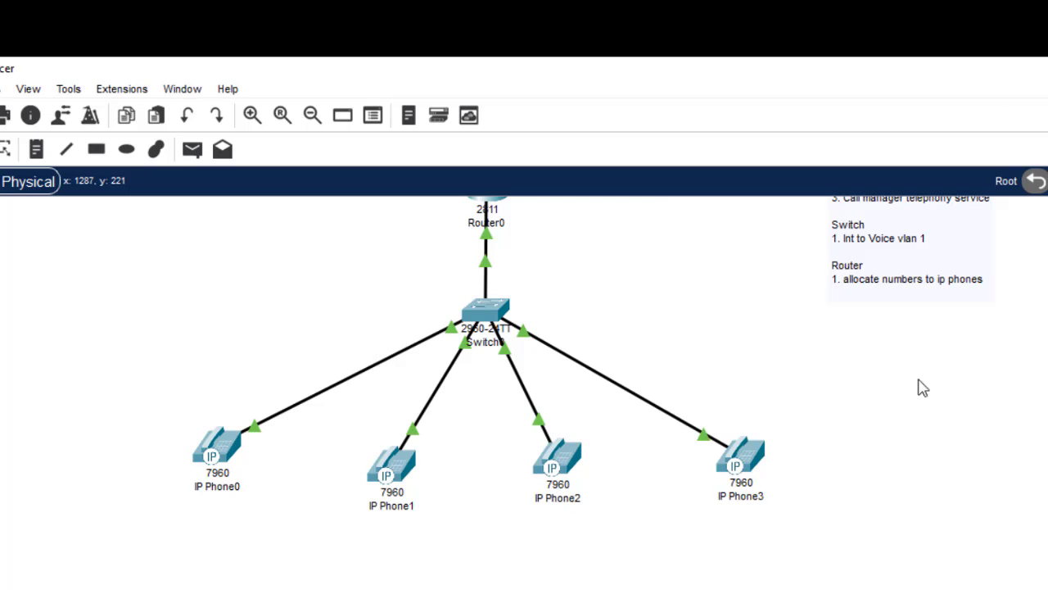
Answer the call from 54001 on IP Phone2's handset interface and close its window.
{"action": "left_click", "coordinate": [559, 458]}
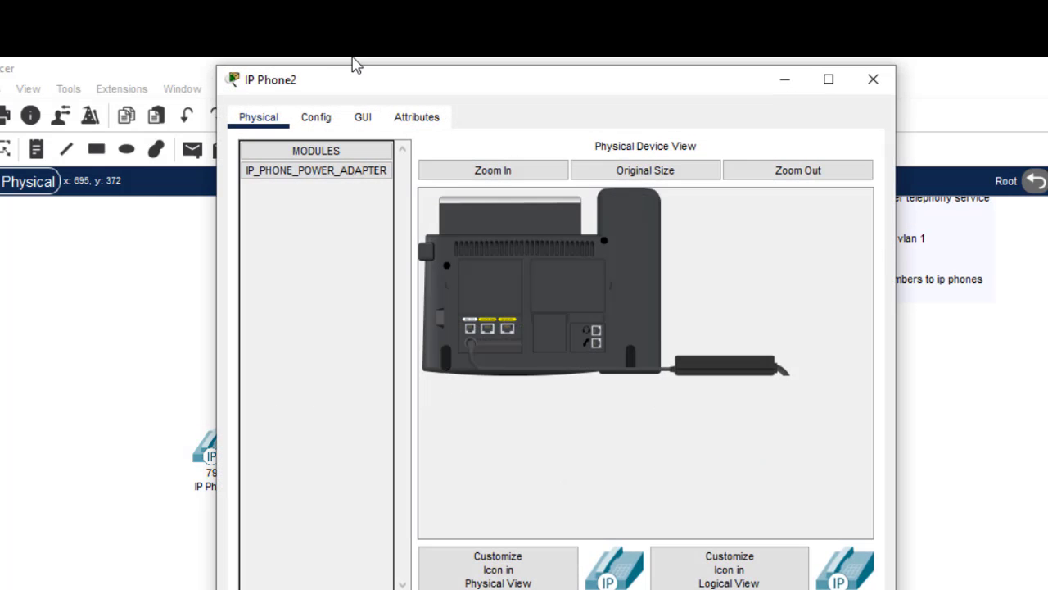
{"action": "left_click", "coordinate": [363, 120]}
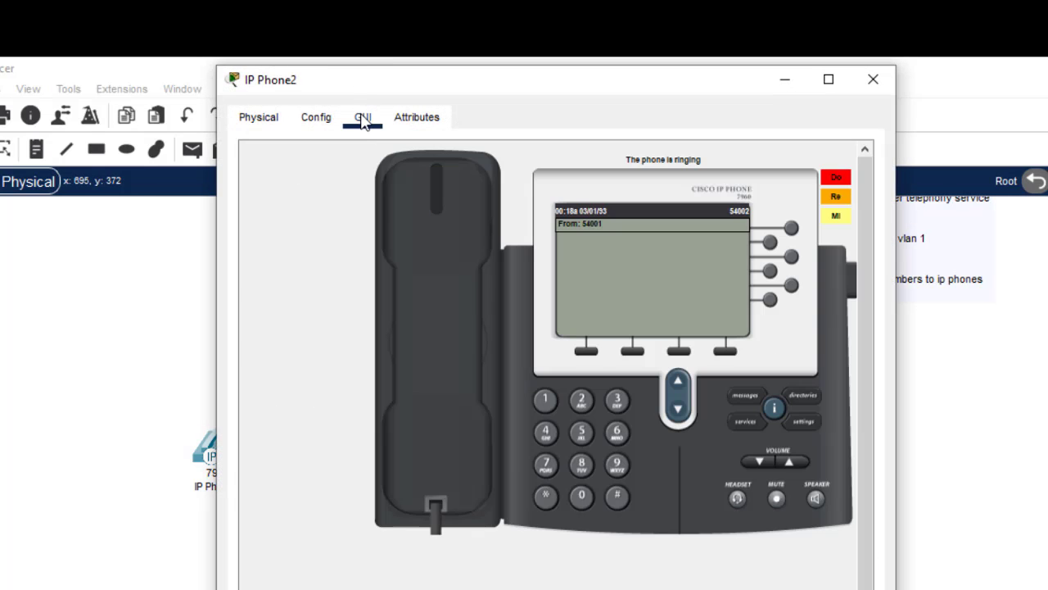
{"action": "left_click", "coordinate": [431, 199]}
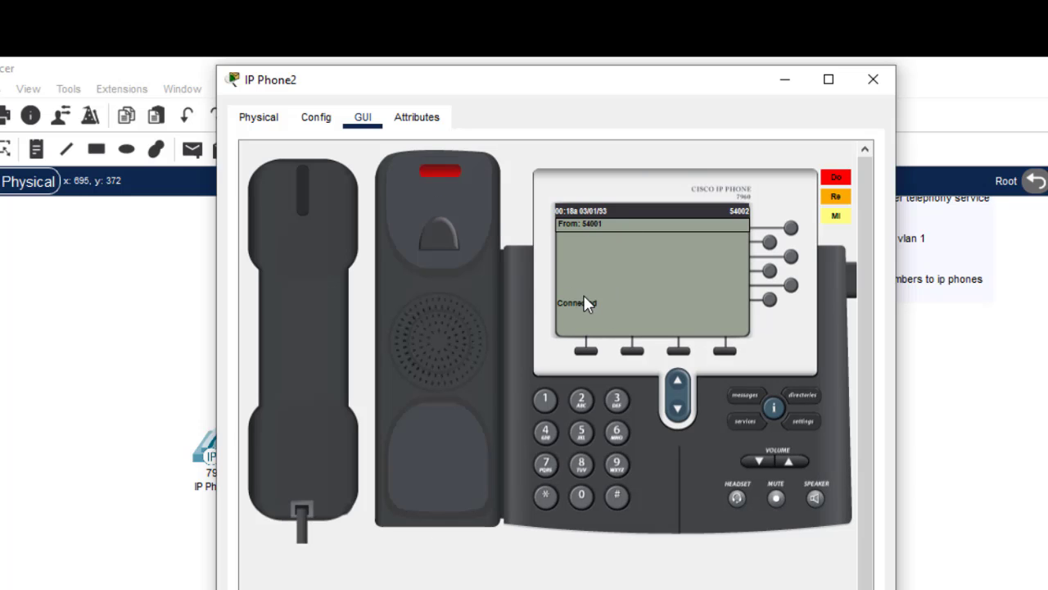
{"action": "left_click", "coordinate": [873, 79]}
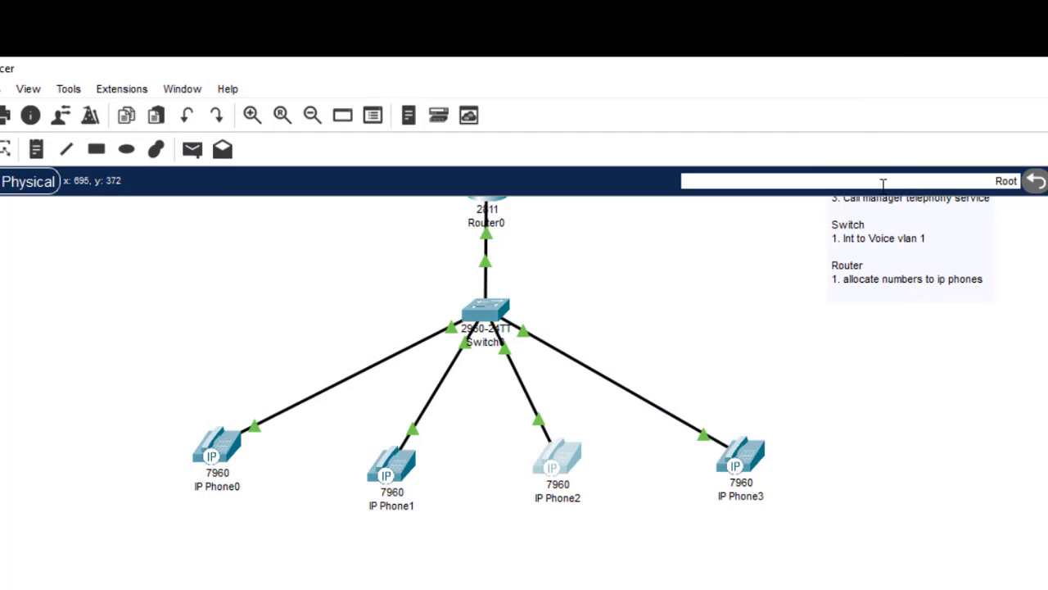
{"action": "scroll", "coordinate": [524, 393], "scroll_direction": "up", "scroll_amount": 3}
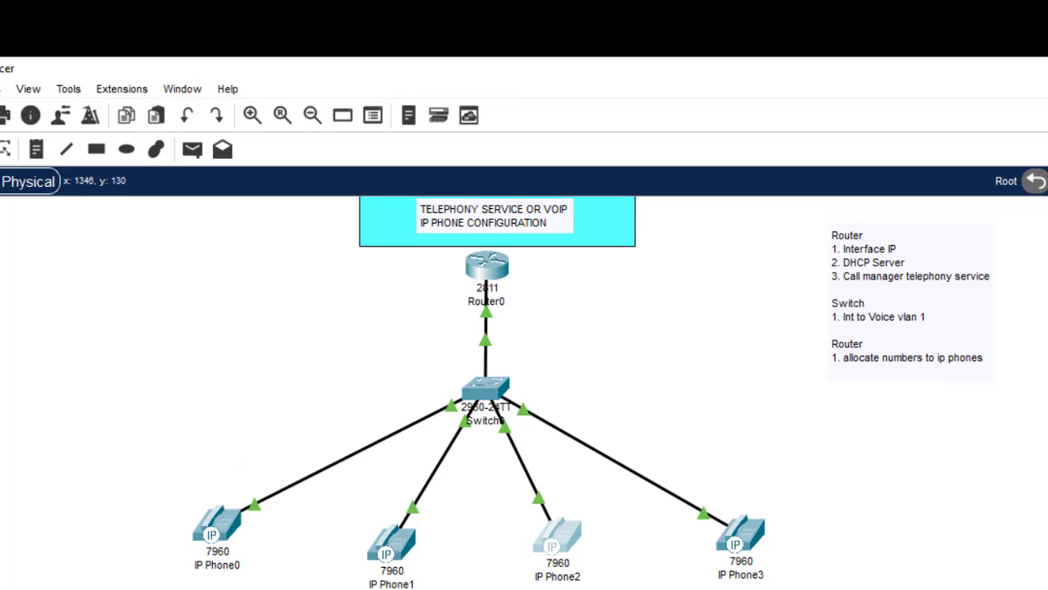